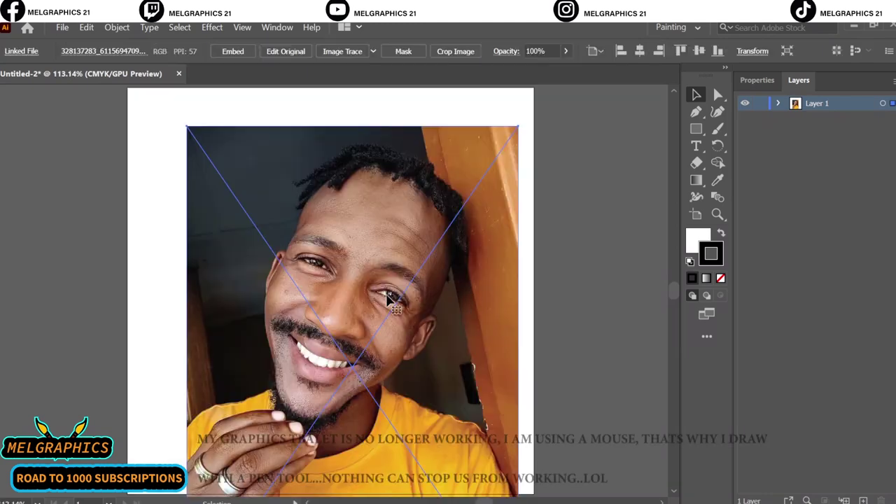
Load the 'brush user' brush from the User Defined brush library and set the fill to None
{"action": "left_click", "coordinate": [366, 51]}
{"action": "left_click", "coordinate": [236, 150]}
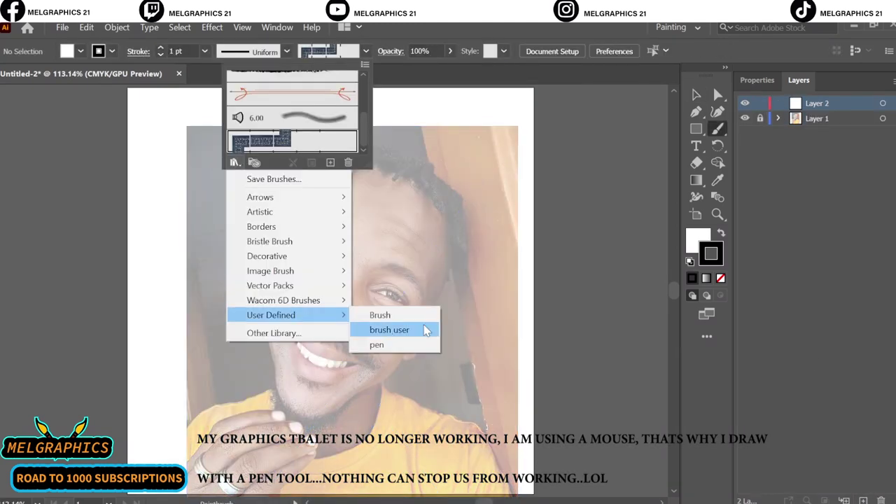
{"action": "left_click", "coordinate": [421, 327]}
{"action": "left_click", "coordinate": [480, 316]}
{"action": "scroll", "coordinate": [233, 263], "scroll_direction": "up", "scroll_amount": 5}
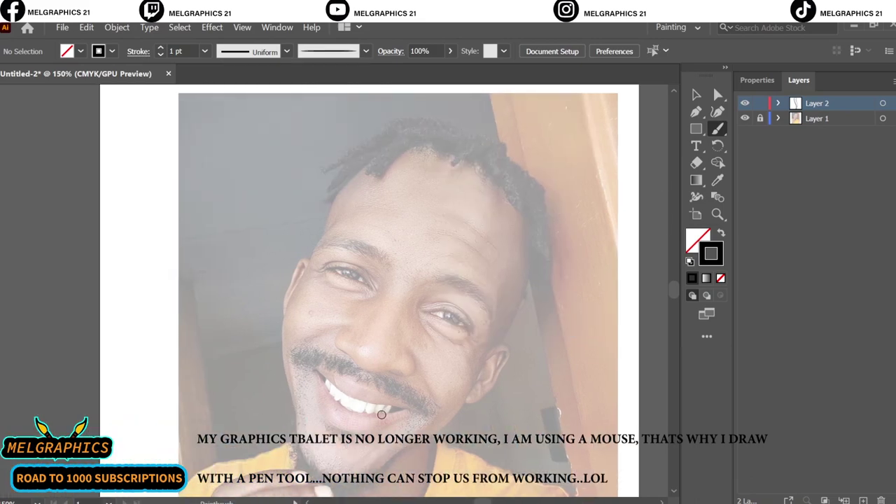
{"action": "scroll", "coordinate": [382, 415], "scroll_direction": "up", "scroll_amount": 4}
Trace the lower lip and the upper-lip outline between both mouth corners
{"action": "left_click_drag", "start_coordinate": [572, 336], "coordinate": [573, 335]}
{"action": "left_click_drag", "start_coordinate": [201, 170], "coordinate": [357, 220]}
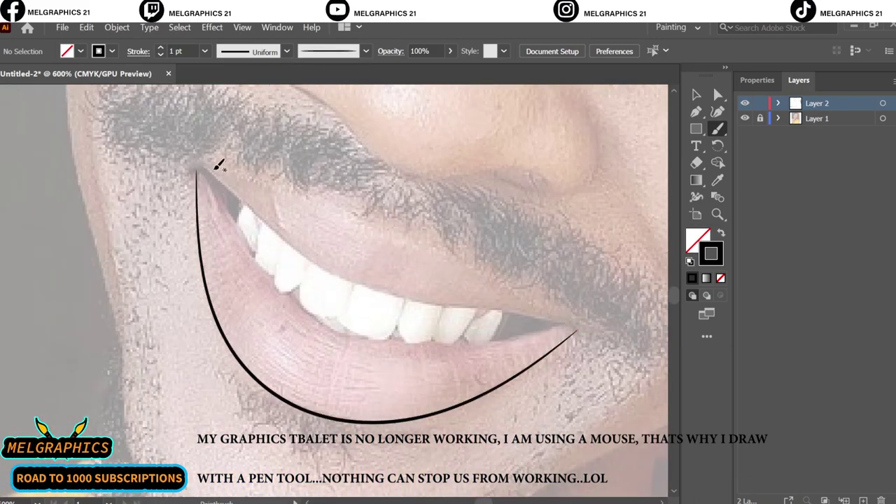
{"action": "left_click_drag", "start_coordinate": [537, 314], "coordinate": [573, 329]}
{"action": "key", "text": "ctrl+z"}
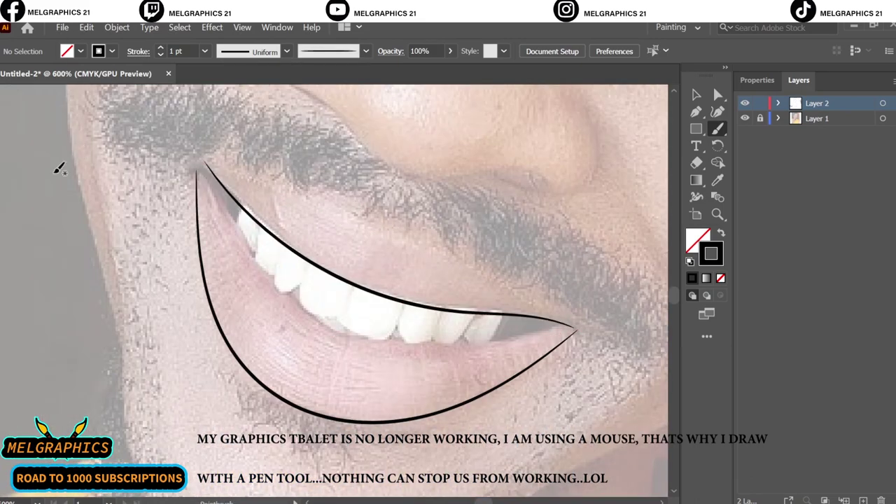
{"action": "left_click_drag", "start_coordinate": [205, 166], "coordinate": [571, 327]}
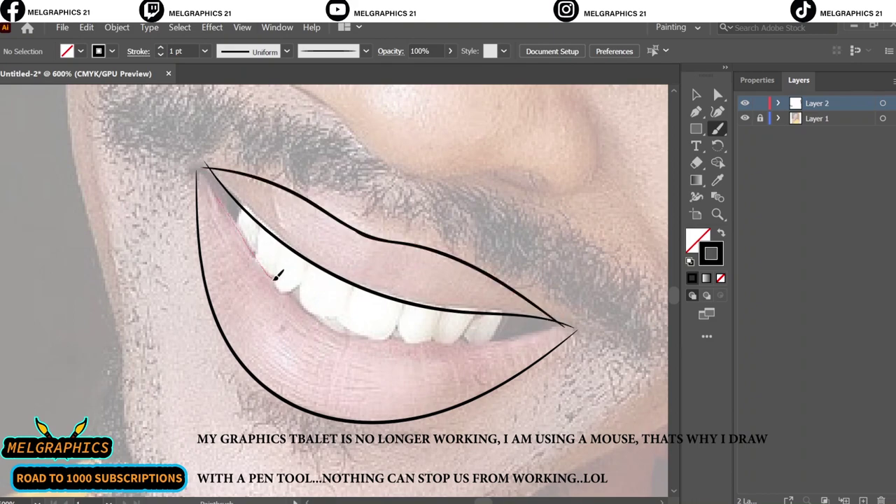
Trace the nose's left side, right side, bottom edge and an inner contour
{"action": "key", "text": "ctrl+0"}
{"action": "scroll", "coordinate": [460, 290], "scroll_direction": "up", "scroll_amount": 5}
{"action": "left_click_drag", "start_coordinate": [291, 195], "coordinate": [256, 289]}
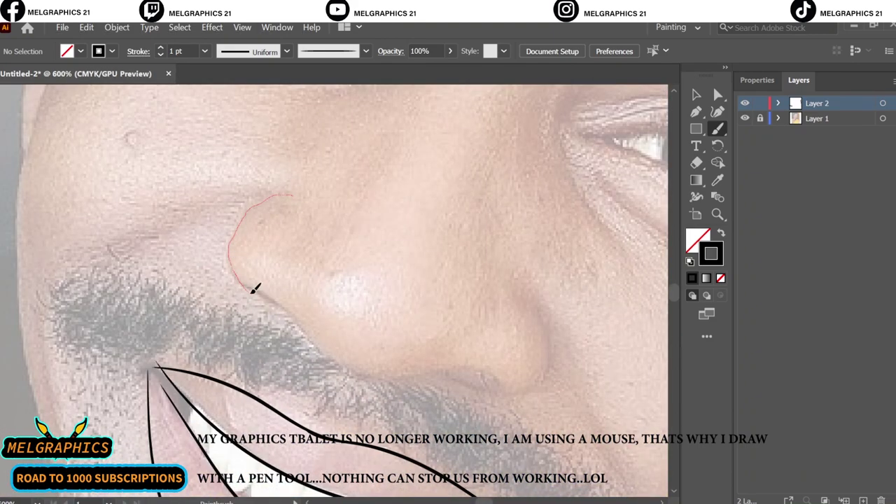
{"action": "left_click_drag", "start_coordinate": [371, 376], "coordinate": [490, 368]}
{"action": "scroll", "coordinate": [472, 324], "scroll_direction": "up", "scroll_amount": 2}
{"action": "left_click_drag", "start_coordinate": [500, 244], "coordinate": [392, 437]}
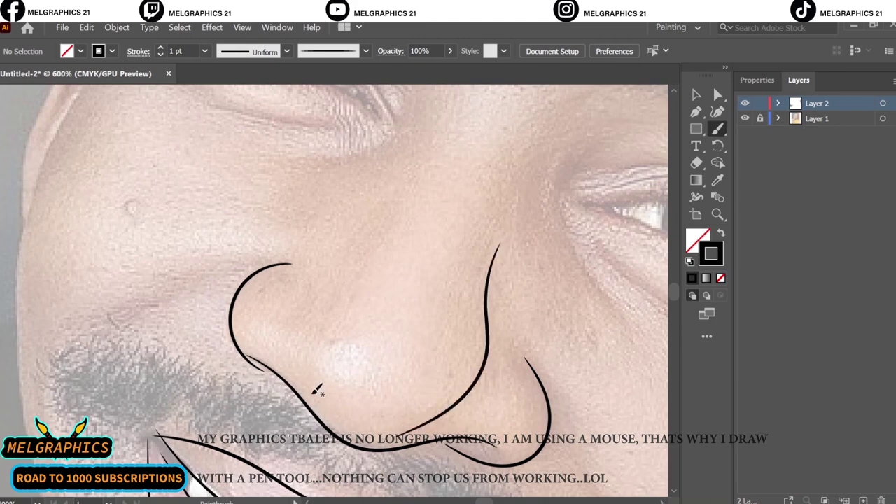
{"action": "left_click_drag", "start_coordinate": [326, 290], "coordinate": [310, 392]}
{"action": "key", "text": "v"}
Draw the eye crease, upper lash line and outer-corner stroke of the first eye
{"action": "key", "text": "b"}
{"action": "scroll", "coordinate": [433, 376], "scroll_direction": "down", "scroll_amount": 5}
{"action": "scroll", "coordinate": [456, 330], "scroll_direction": "up", "scroll_amount": 1}
{"action": "scroll", "coordinate": [456, 330], "scroll_direction": "up", "scroll_amount": 5}
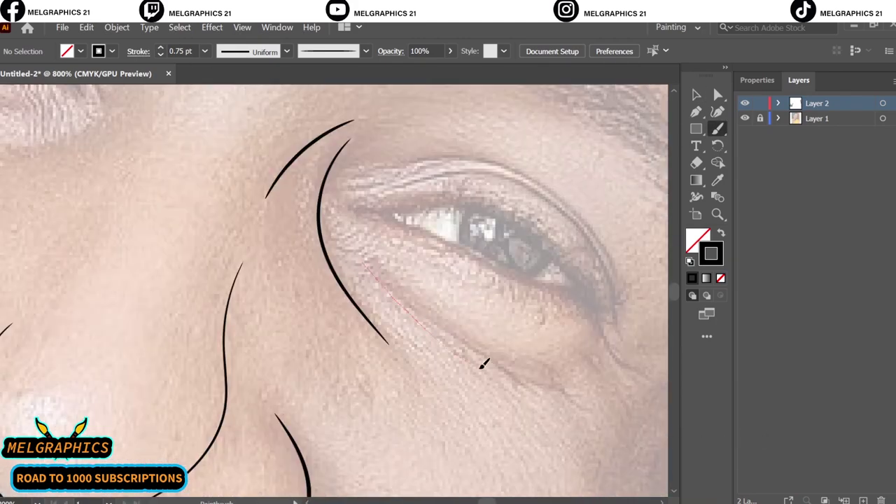
{"action": "mouse_move", "coordinate": [387, 274]}
{"action": "left_mouse_down"}
{"action": "mouse_move", "coordinate": [536, 384]}
{"action": "mouse_move", "coordinate": [170, 210]}
{"action": "mouse_move", "coordinate": [438, 217]}
{"action": "left_mouse_up"}
{"action": "scroll", "coordinate": [627, 383], "scroll_direction": "up", "scroll_amount": 2}
{"action": "scroll", "coordinate": [406, 274], "scroll_direction": "up", "scroll_amount": 2}
{"action": "scroll", "coordinate": [354, 199], "scroll_direction": "right", "scroll_amount": 3}
{"action": "scroll", "coordinate": [524, 324], "scroll_direction": "down", "scroll_amount": 5}
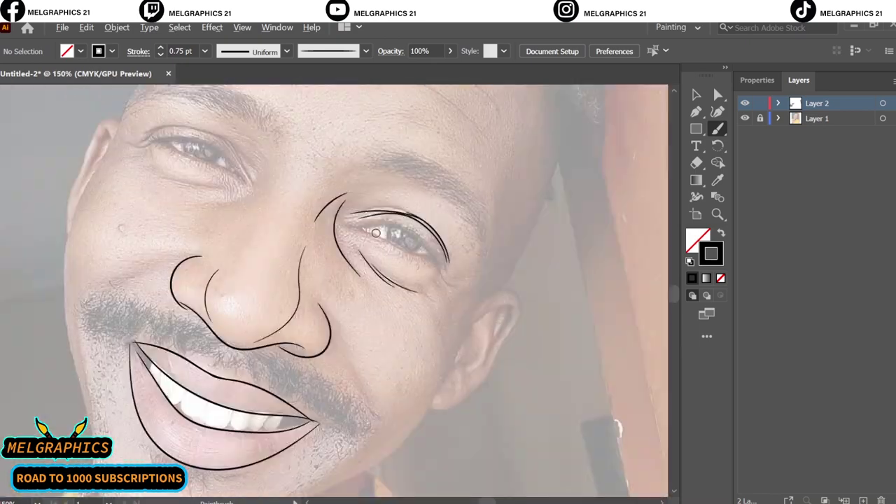
{"action": "scroll", "coordinate": [301, 177], "scroll_direction": "up", "scroll_amount": 5}
{"action": "left_click_drag", "start_coordinate": [301, 177], "coordinate": [542, 267]}
{"action": "left_click_drag", "start_coordinate": [360, 181], "coordinate": [386, 236]}
Add the under-eye stroke and trace the lower eyelid lines of both eyes
{"action": "scroll", "coordinate": [386, 236], "scroll_direction": "down", "scroll_amount": 2}
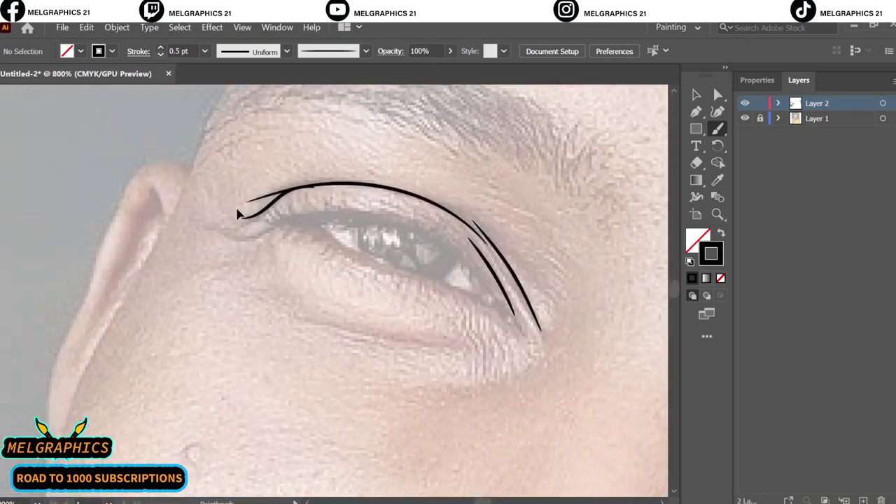
{"action": "left_click_drag", "start_coordinate": [390, 278], "coordinate": [193, 225]}
{"action": "scroll", "coordinate": [279, 258], "scroll_direction": "up", "scroll_amount": 2}
{"action": "scroll", "coordinate": [324, 194], "scroll_direction": "up", "scroll_amount": 2}
{"action": "scroll", "coordinate": [40, 210], "scroll_direction": "left", "scroll_amount": 1}
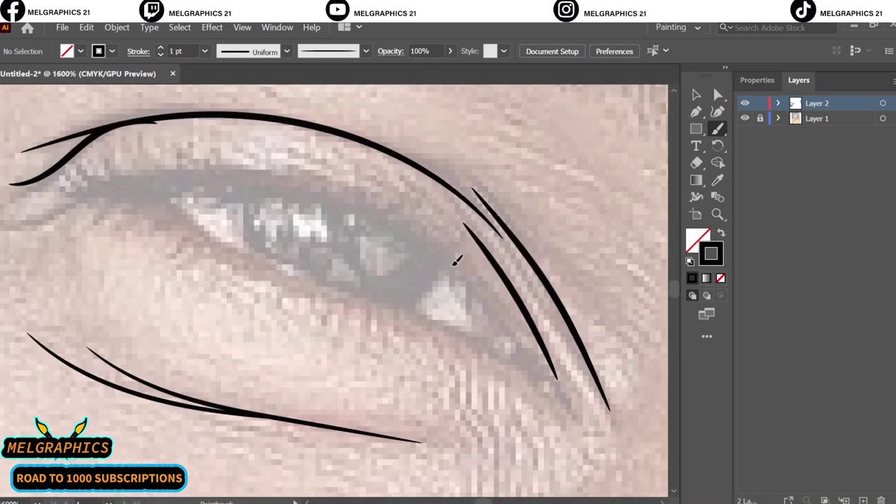
{"action": "left_click_drag", "start_coordinate": [563, 397], "coordinate": [147, 197]}
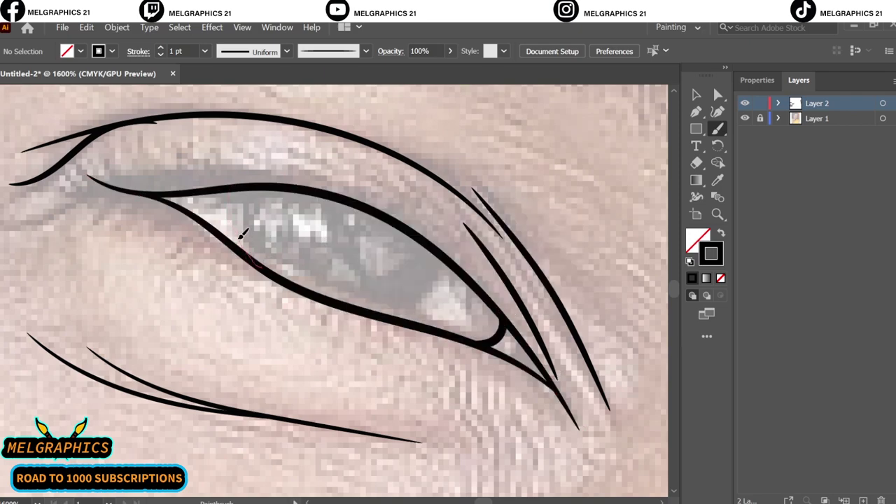
{"action": "scroll", "coordinate": [74, 236], "scroll_direction": "up", "scroll_amount": 3}
{"action": "scroll", "coordinate": [377, 375], "scroll_direction": "up", "scroll_amount": 1}
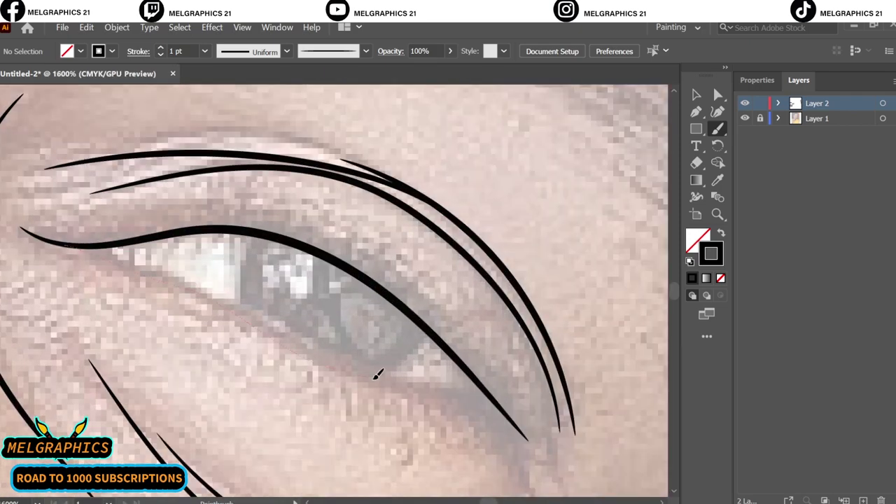
{"action": "left_click_drag", "start_coordinate": [377, 375], "coordinate": [189, 287]}
{"action": "scroll", "coordinate": [170, 283], "scroll_direction": "up", "scroll_amount": 2}
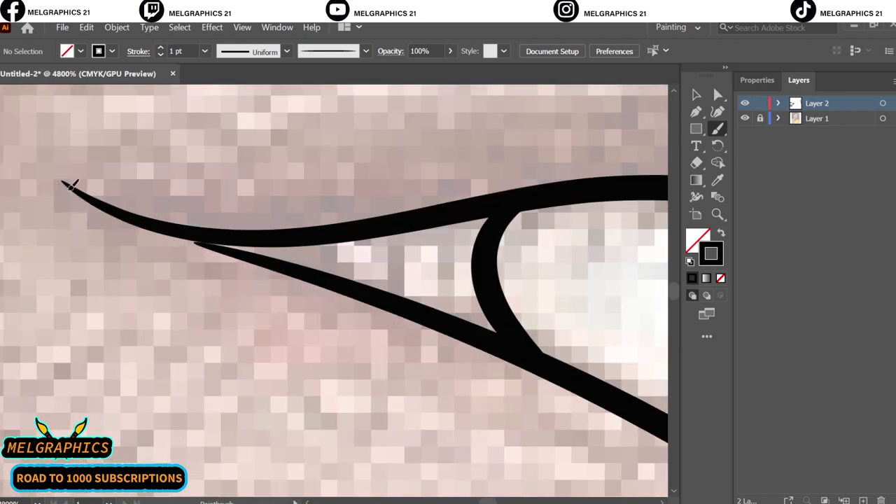
{"action": "scroll", "coordinate": [600, 351], "scroll_direction": "down", "scroll_amount": 2}
{"action": "scroll", "coordinate": [464, 314], "scroll_direction": "up", "scroll_amount": 2}
{"action": "scroll", "coordinate": [355, 301], "scroll_direction": "down", "scroll_amount": 5}
Set the stroke weight to 2 pt and trace the cheek and jaw line up to the ear
{"action": "scroll", "coordinate": [355, 301], "scroll_direction": "up", "scroll_amount": 4}
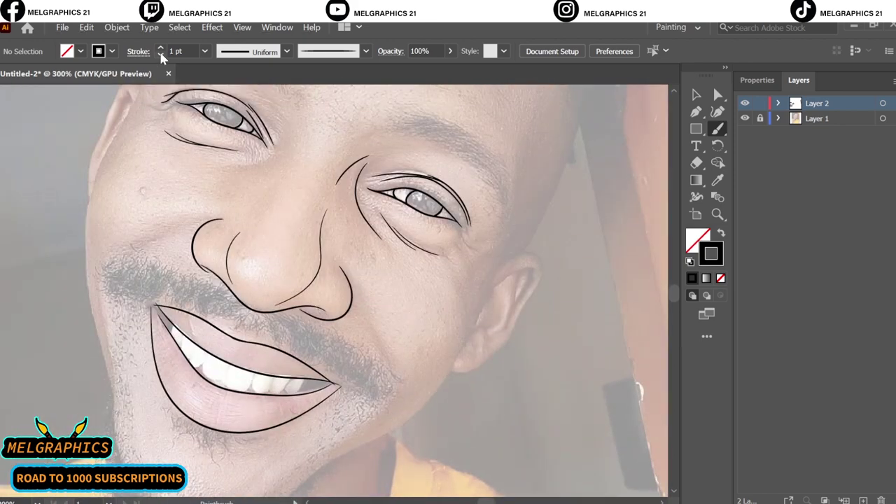
{"action": "scroll", "coordinate": [132, 217], "scroll_direction": "down", "scroll_amount": 6}
{"action": "scroll", "coordinate": [165, 299], "scroll_direction": "up", "scroll_amount": 3}
{"action": "left_click", "coordinate": [161, 47]}
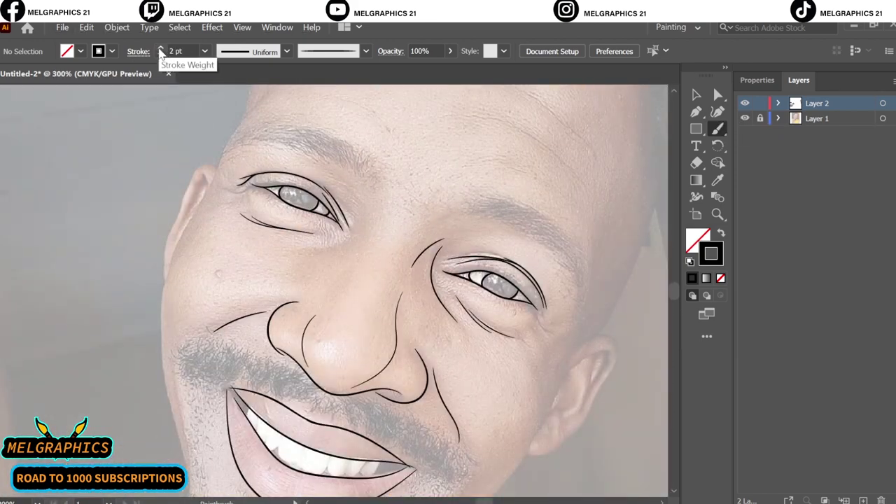
{"action": "scroll", "coordinate": [321, 105], "scroll_direction": "down", "scroll_amount": 3}
{"action": "scroll", "coordinate": [321, 106], "scroll_direction": "left", "scroll_amount": 3}
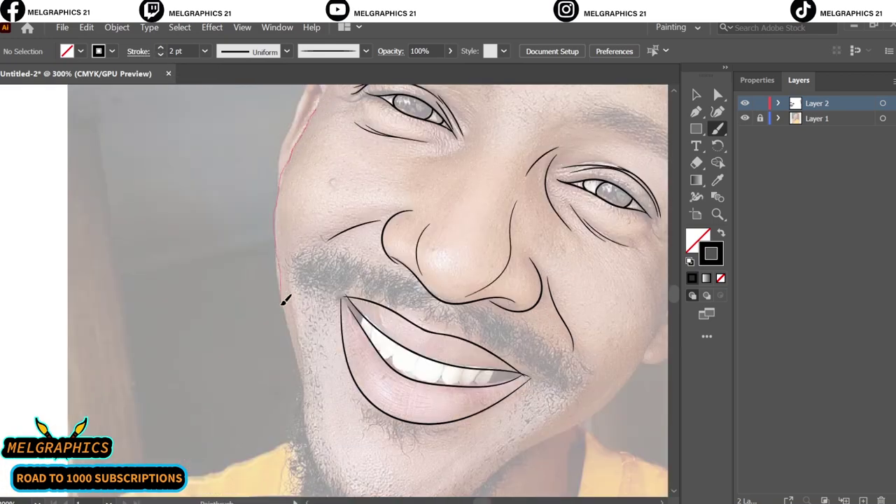
{"action": "left_click_drag", "start_coordinate": [286, 300], "coordinate": [303, 417]}
{"action": "scroll", "coordinate": [250, 329], "scroll_direction": "up", "scroll_amount": 1}
{"action": "left_click_drag", "start_coordinate": [238, 130], "coordinate": [270, 471]}
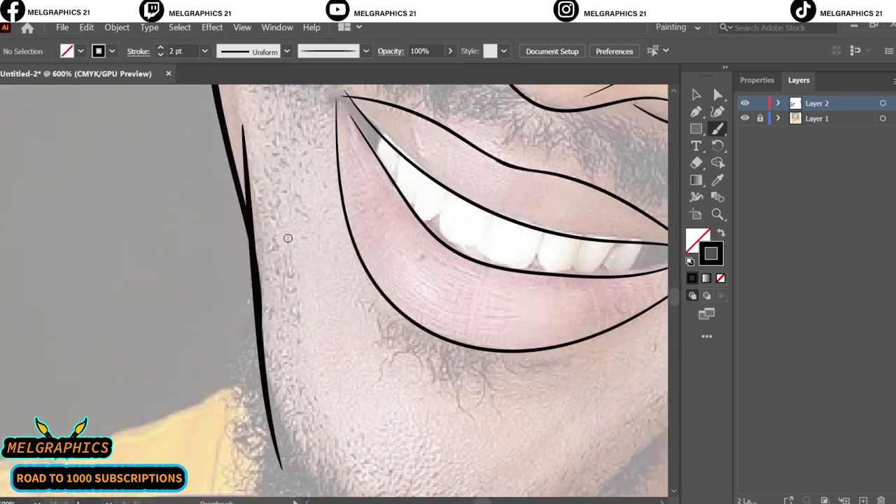
{"action": "scroll", "coordinate": [293, 311], "scroll_direction": "right", "scroll_amount": 5}
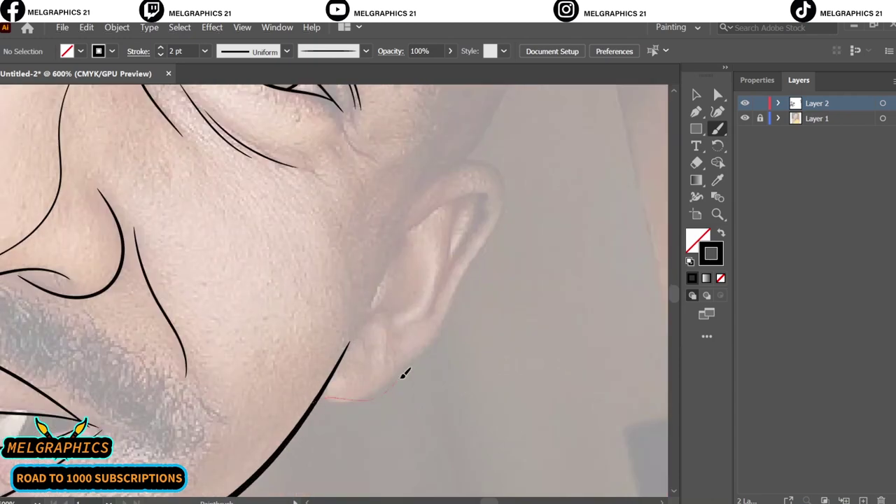
{"action": "left_click_drag", "start_coordinate": [467, 237], "coordinate": [407, 372]}
Trace the side of the face, the ear's outer edge and two inner ear details
{"action": "scroll", "coordinate": [181, 208], "scroll_direction": "down", "scroll_amount": 2}
{"action": "scroll", "coordinate": [181, 209], "scroll_direction": "up", "scroll_amount": 4}
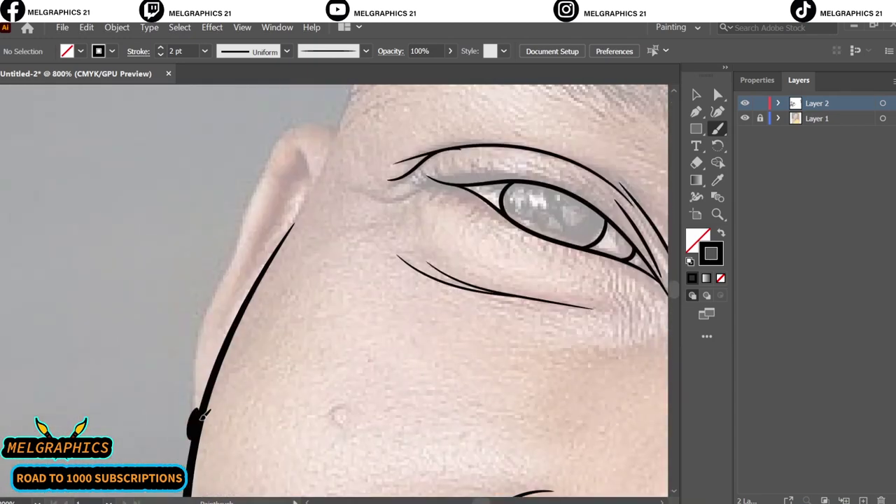
{"action": "scroll", "coordinate": [306, 474], "scroll_direction": "up", "scroll_amount": 5}
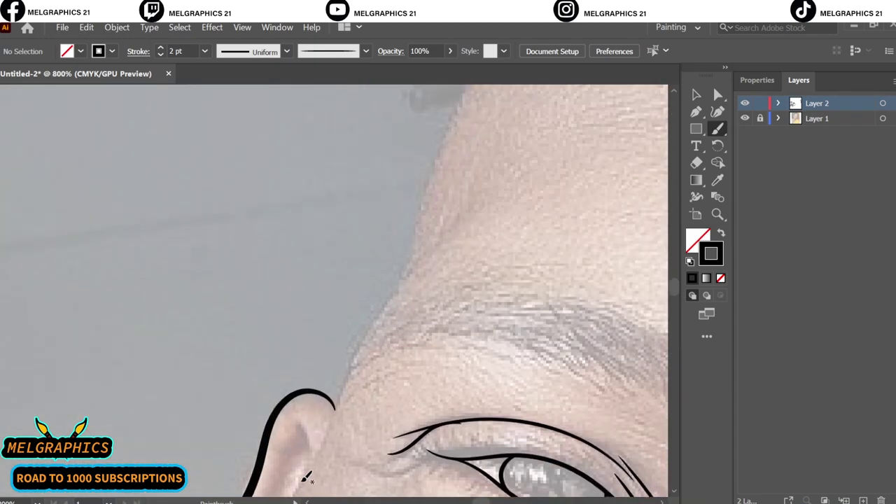
{"action": "scroll", "coordinate": [410, 424], "scroll_direction": "up", "scroll_amount": 5}
{"action": "scroll", "coordinate": [526, 306], "scroll_direction": "down", "scroll_amount": 3}
{"action": "scroll", "coordinate": [526, 306], "scroll_direction": "up", "scroll_amount": 2}
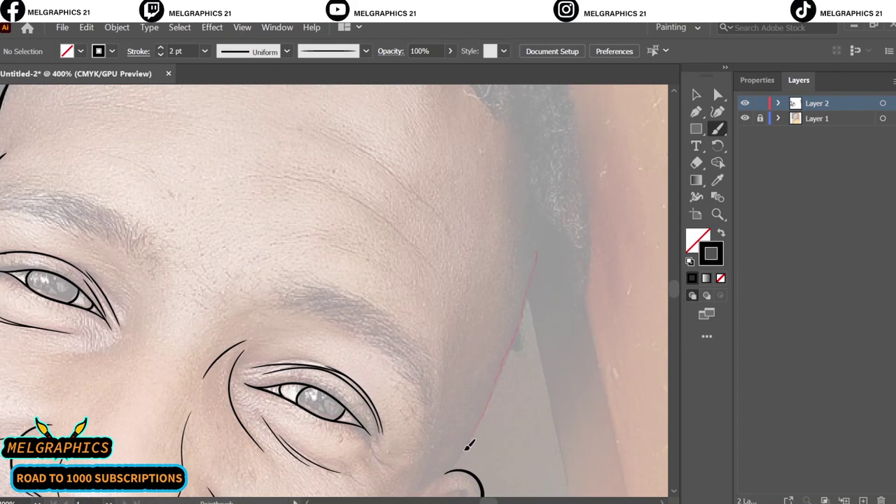
{"action": "left_click_drag", "start_coordinate": [469, 445], "coordinate": [459, 476]}
{"action": "scroll", "coordinate": [420, 350], "scroll_direction": "down", "scroll_amount": 3}
{"action": "scroll", "coordinate": [420, 316], "scroll_direction": "up", "scroll_amount": 4}
{"action": "left_click_drag", "start_coordinate": [461, 166], "coordinate": [392, 294]}
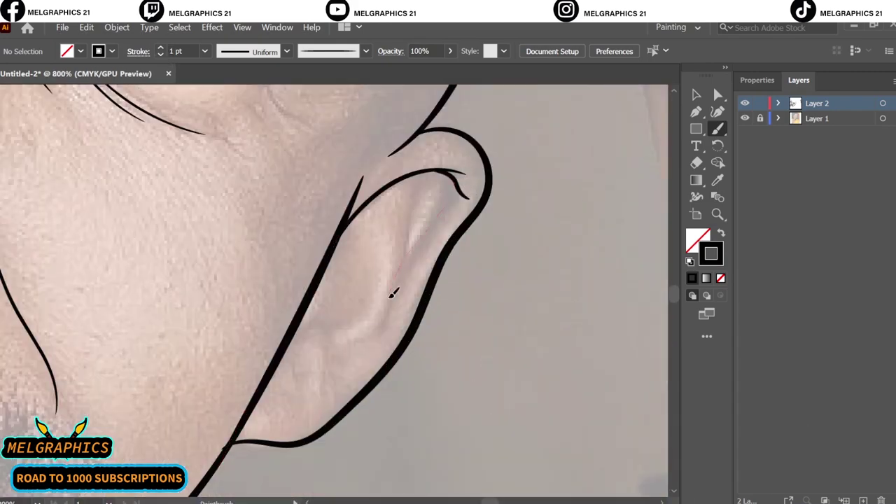
{"action": "left_click_drag", "start_coordinate": [449, 184], "coordinate": [406, 206]}
{"action": "left_click_drag", "start_coordinate": [357, 253], "coordinate": [329, 364]}
{"action": "scroll", "coordinate": [366, 389], "scroll_direction": "down", "scroll_amount": 2}
{"action": "scroll", "coordinate": [367, 389], "scroll_direction": "up", "scroll_amount": 3}
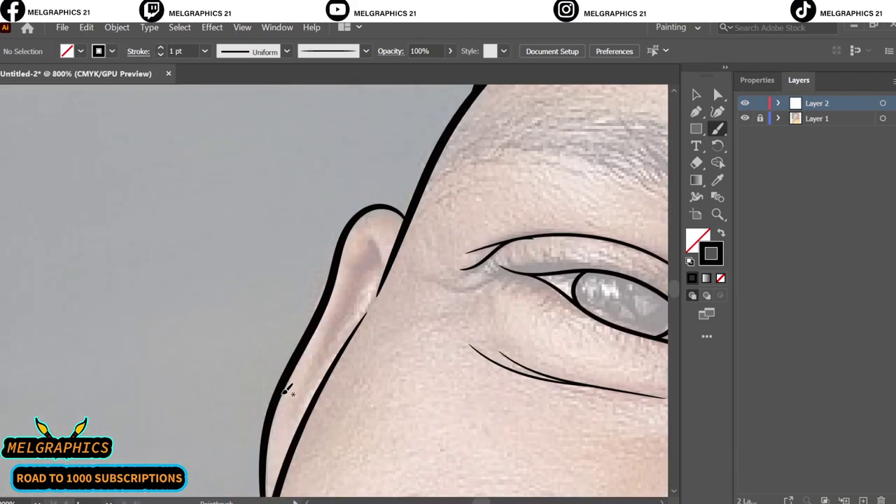
{"action": "scroll", "coordinate": [286, 386], "scroll_direction": "up", "scroll_amount": 2}
{"action": "scroll", "coordinate": [439, 220], "scroll_direction": "down", "scroll_amount": 5}
{"action": "key", "text": "v"}
{"action": "scroll", "coordinate": [411, 294], "scroll_direction": "down", "scroll_amount": 3}
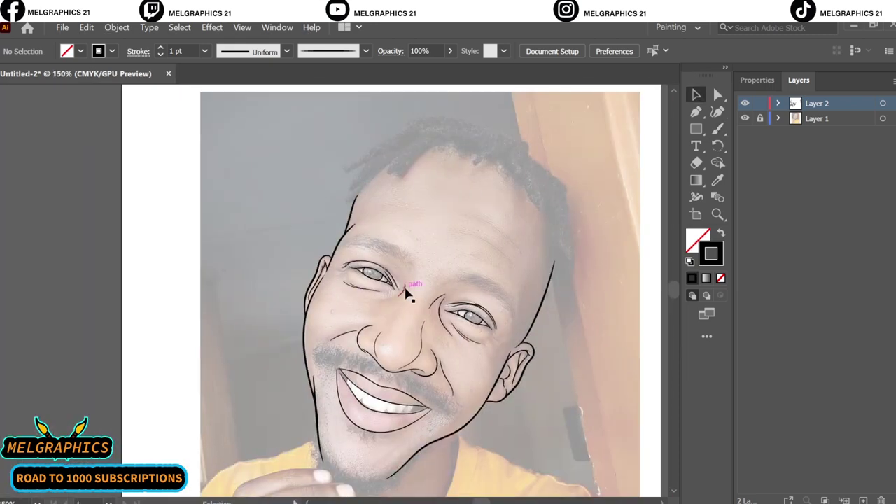
{"action": "scroll", "coordinate": [410, 294], "scroll_direction": "up", "scroll_amount": 3}
{"action": "scroll", "coordinate": [455, 243], "scroll_direction": "down", "scroll_amount": 3}
{"action": "scroll", "coordinate": [455, 244], "scroll_direction": "down", "scroll_amount": 2}
With the Pencil, black fill and no stroke, draw the beard shape along the right chin
{"action": "left_click", "coordinate": [718, 128]}
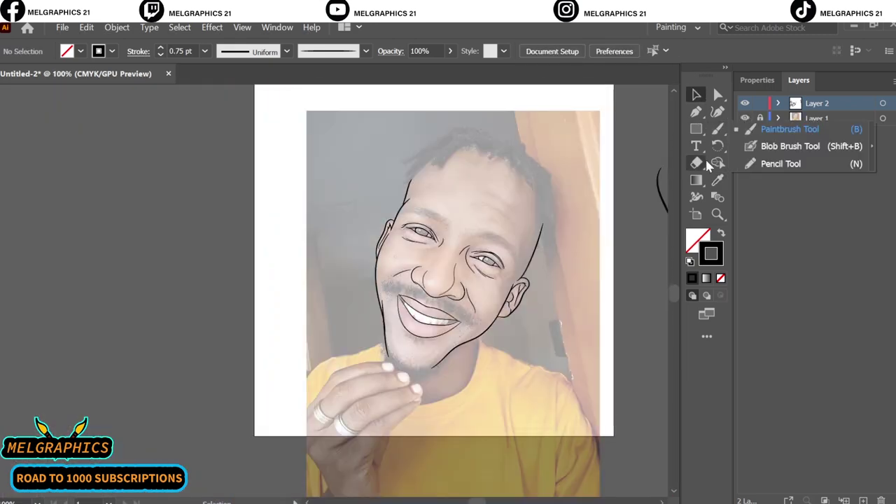
{"action": "left_click", "coordinate": [753, 194]}
{"action": "key", "text": "shift+x"}
{"action": "scroll", "coordinate": [424, 324], "scroll_direction": "up", "scroll_amount": 5}
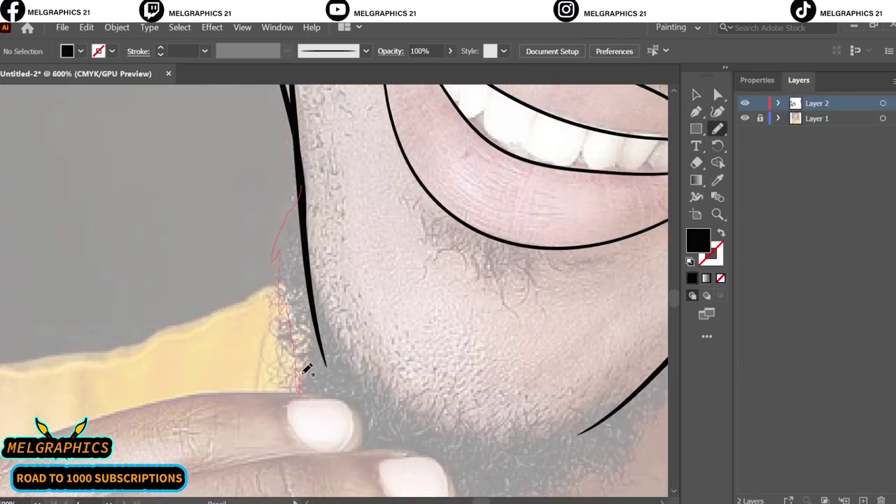
{"action": "left_click_drag", "start_coordinate": [321, 225], "coordinate": [320, 231]}
{"action": "scroll", "coordinate": [420, 266], "scroll_direction": "down", "scroll_amount": 3}
{"action": "scroll", "coordinate": [421, 266], "scroll_direction": "right", "scroll_amount": 3}
{"action": "left_click_drag", "start_coordinate": [581, 160], "coordinate": [493, 253]}
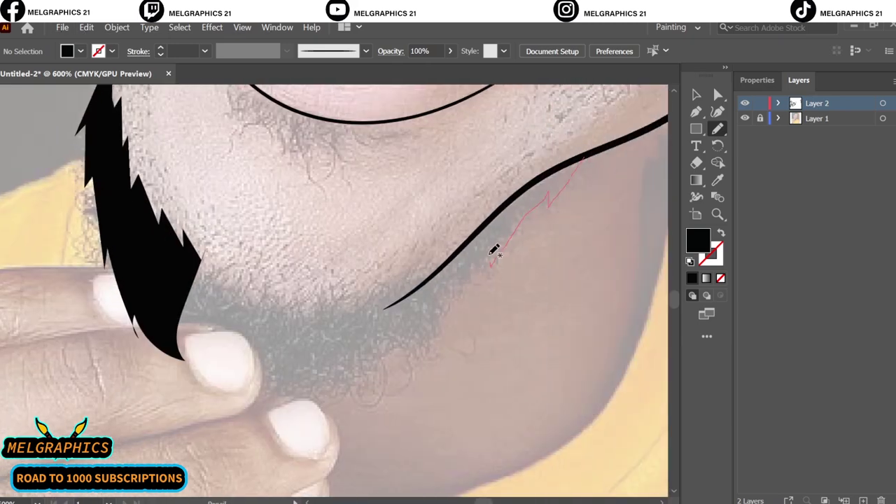
{"action": "left_click_drag", "start_coordinate": [493, 214], "coordinate": [490, 222]}
{"action": "scroll", "coordinate": [543, 255], "scroll_direction": "left", "scroll_amount": 3}
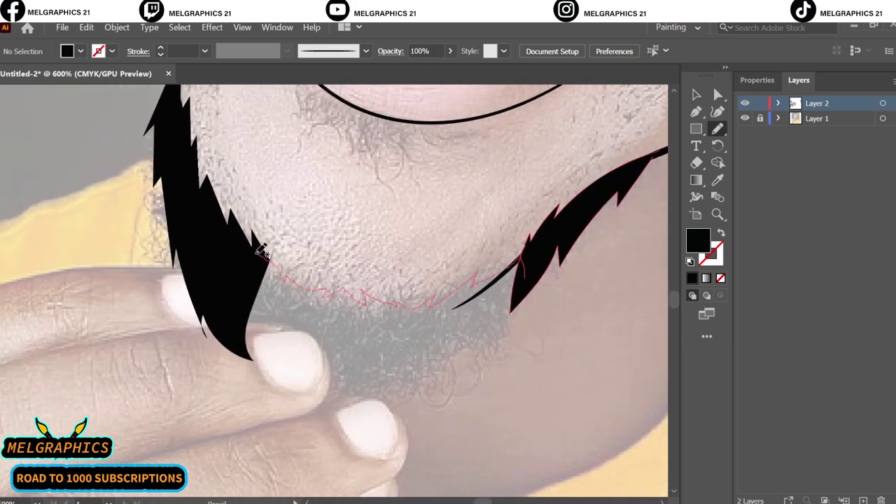
Draw a closed black shape along the beard's left edge
{"action": "left_click_drag", "start_coordinate": [371, 396], "coordinate": [533, 254]}
{"action": "scroll", "coordinate": [532, 254], "scroll_direction": "up", "scroll_amount": 3}
{"action": "scroll", "coordinate": [532, 254], "scroll_direction": "up", "scroll_amount": 3}
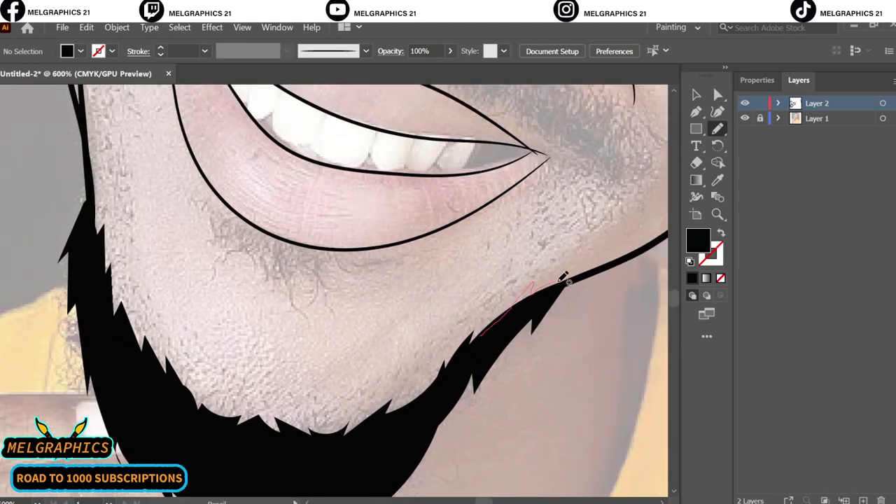
{"action": "scroll", "coordinate": [490, 280], "scroll_direction": "down", "scroll_amount": 5}
{"action": "scroll", "coordinate": [359, 419], "scroll_direction": "up", "scroll_amount": 5}
{"action": "left_click_drag", "start_coordinate": [314, 283], "coordinate": [330, 357]}
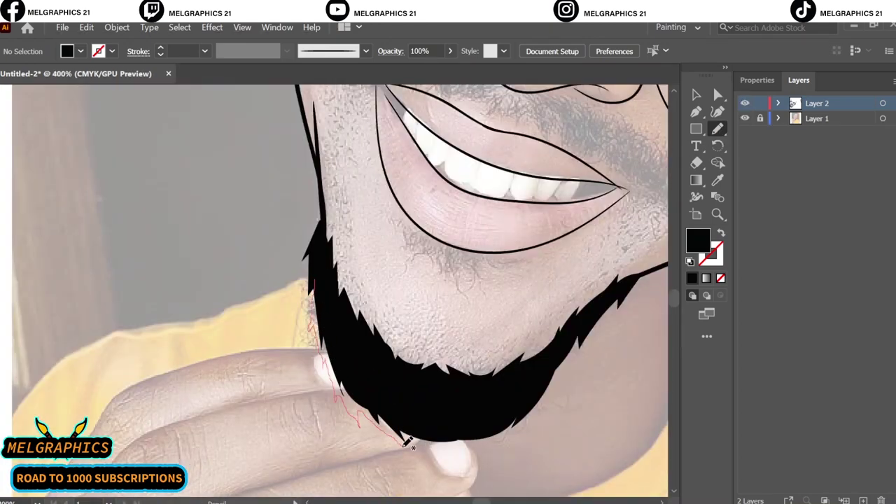
{"action": "left_click_drag", "start_coordinate": [406, 441], "coordinate": [403, 438]}
{"action": "scroll", "coordinate": [490, 365], "scroll_direction": "down", "scroll_amount": 5}
{"action": "scroll", "coordinate": [420, 267], "scroll_direction": "up", "scroll_amount": 10}
Black in one corner of the mouth, then deselect the lip paths
{"action": "left_click_drag", "start_coordinate": [413, 255], "coordinate": [429, 376]}
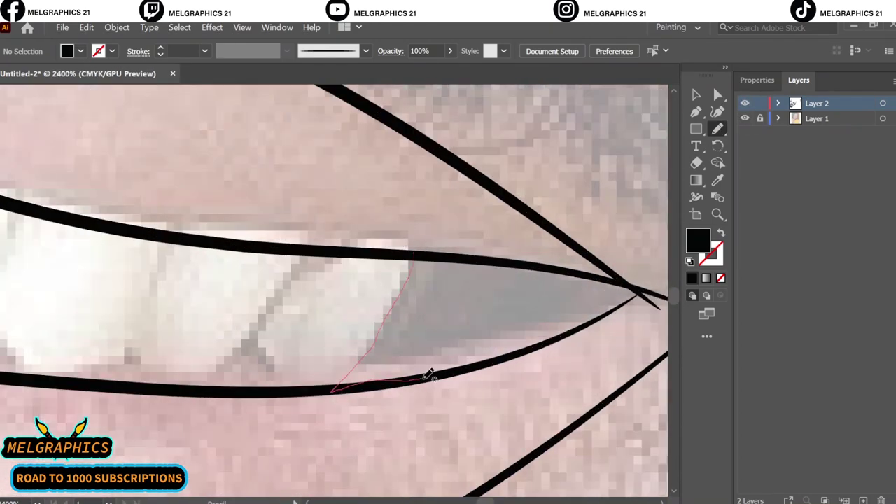
{"action": "left_click_drag", "start_coordinate": [478, 256], "coordinate": [570, 316]}
{"action": "key", "text": "v"}
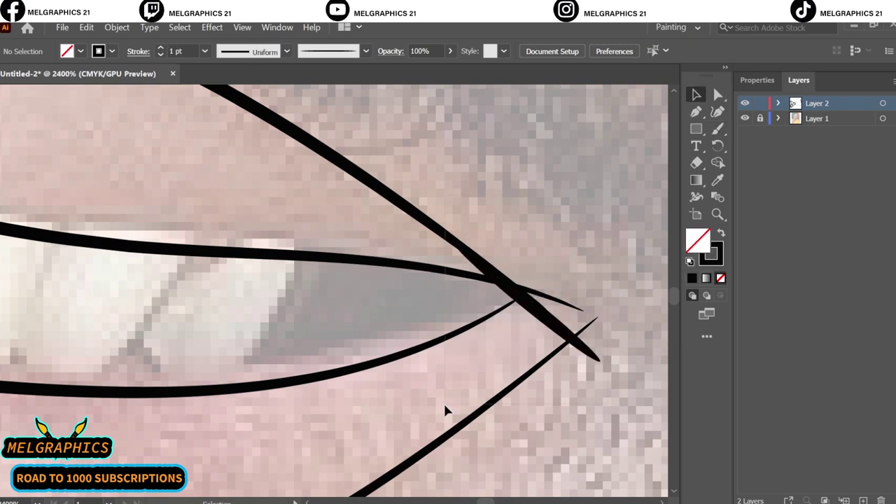
{"action": "scroll", "coordinate": [444, 402], "scroll_direction": "down", "scroll_amount": 10}
{"action": "scroll", "coordinate": [420, 266], "scroll_direction": "up", "scroll_amount": 5}
{"action": "key", "text": "a"}
{"action": "left_click", "coordinate": [475, 406]}
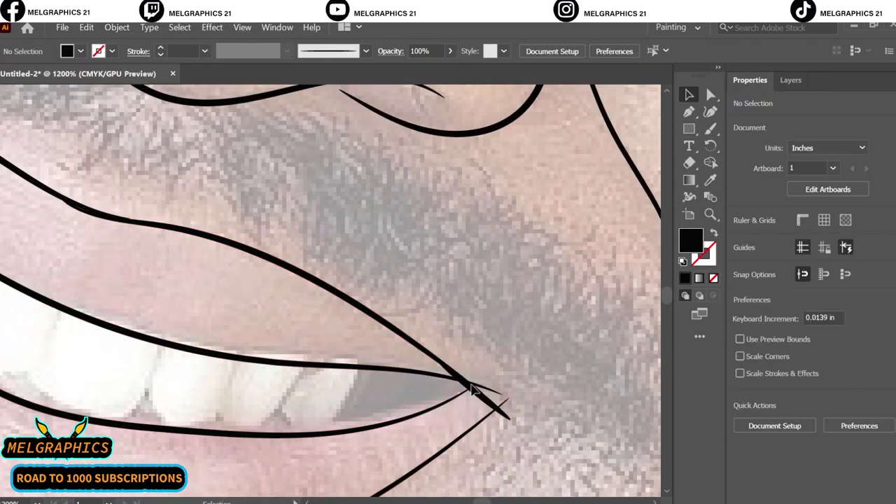
Fill the other lip-corner gap and two gum gaps under the teeth with black shapes
{"action": "key", "text": "n"}
{"action": "scroll", "coordinate": [352, 255], "scroll_direction": "up", "scroll_amount": 3}
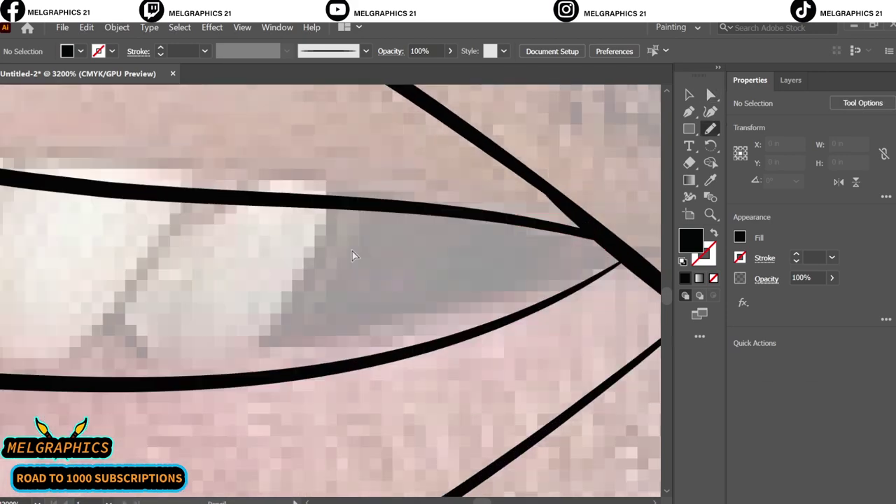
{"action": "left_click_drag", "start_coordinate": [307, 204], "coordinate": [302, 377]}
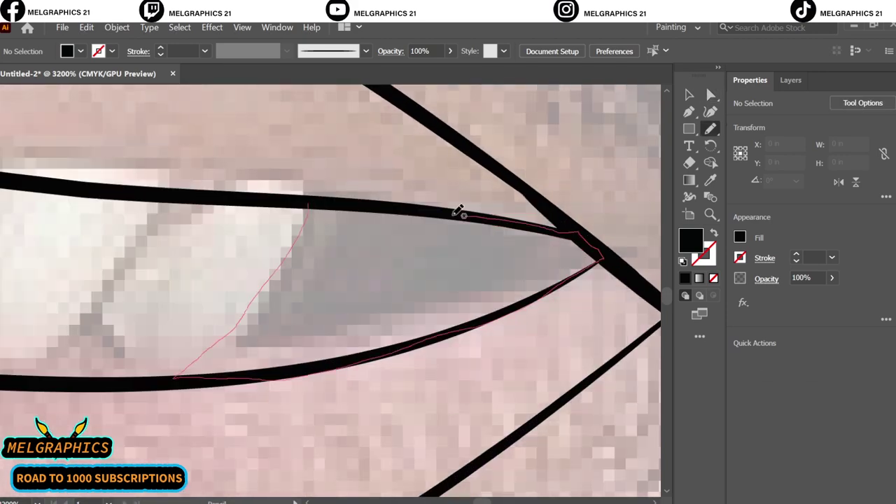
{"action": "left_click_drag", "start_coordinate": [460, 211], "coordinate": [308, 205]}
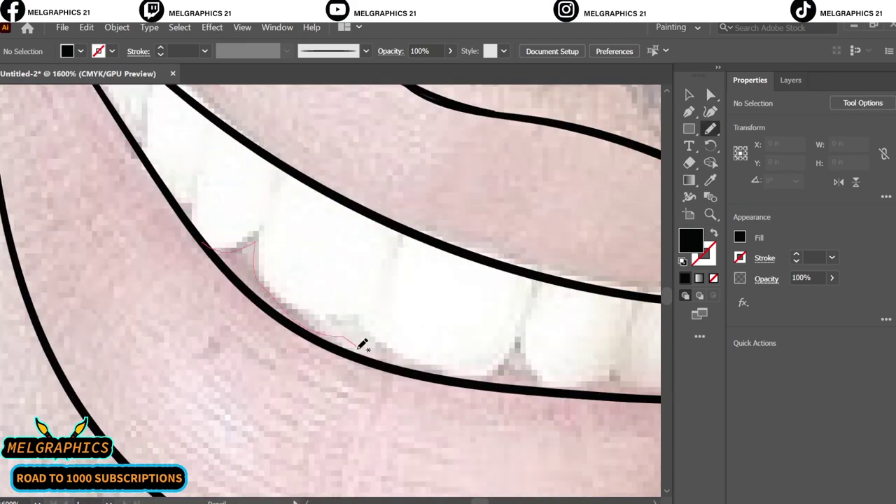
{"action": "left_click_drag", "start_coordinate": [362, 344], "coordinate": [340, 296]}
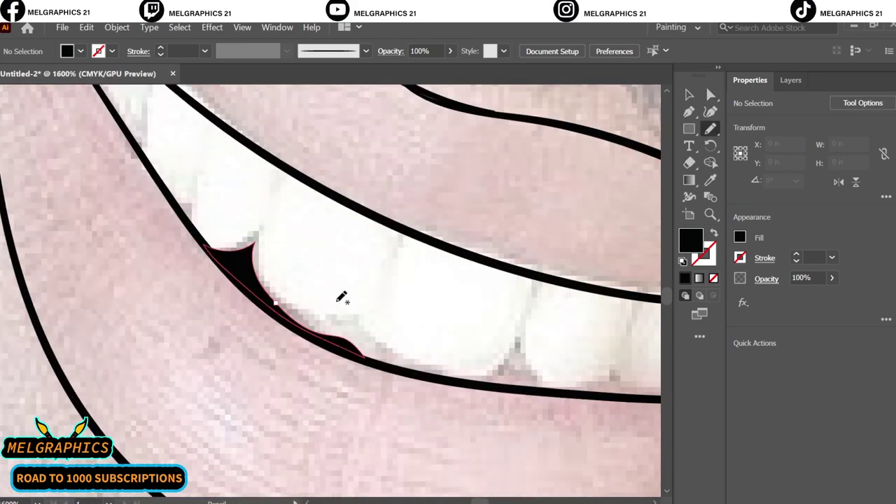
{"action": "scroll", "coordinate": [340, 296], "scroll_direction": "up", "scroll_amount": 1}
{"action": "left_click_drag", "start_coordinate": [169, 248], "coordinate": [217, 293]}
{"action": "left_click_drag", "start_coordinate": [171, 258], "coordinate": [173, 259]}
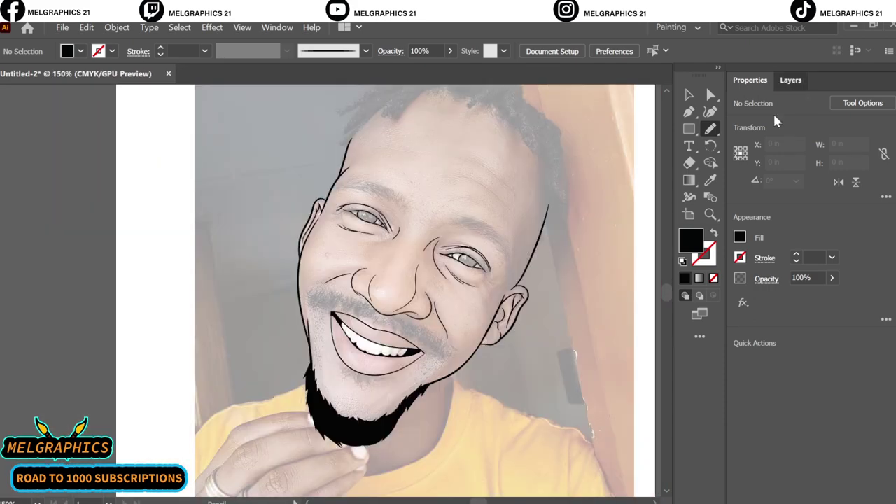
Draw the eye's iris as a closed black-filled shape
{"action": "left_click", "coordinate": [790, 80]}
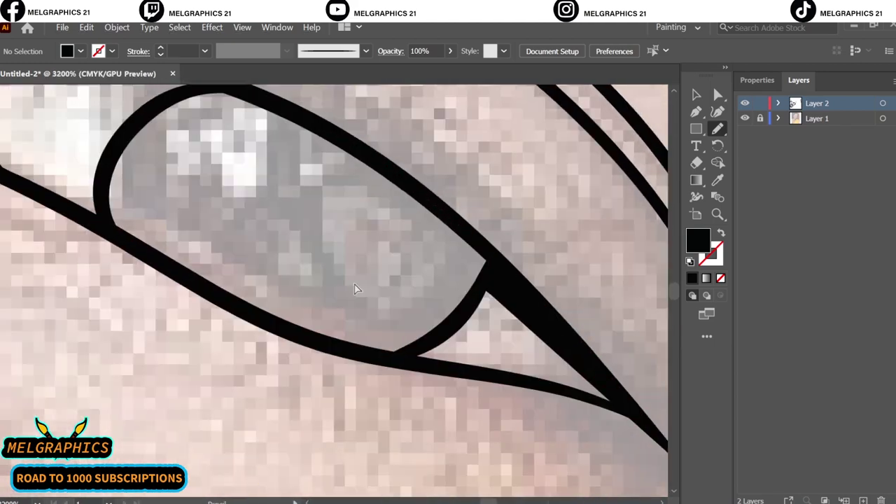
{"action": "left_click_drag", "start_coordinate": [300, 188], "coordinate": [175, 270]}
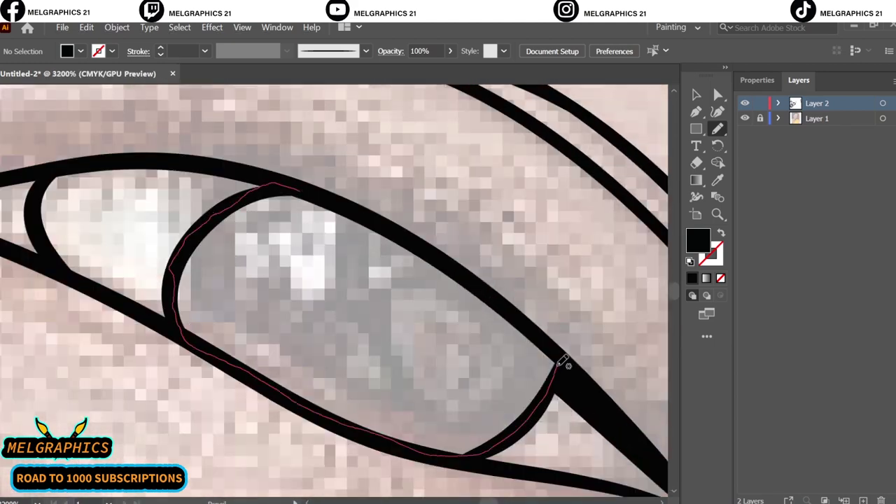
{"action": "left_click_drag", "start_coordinate": [564, 363], "coordinate": [301, 188]}
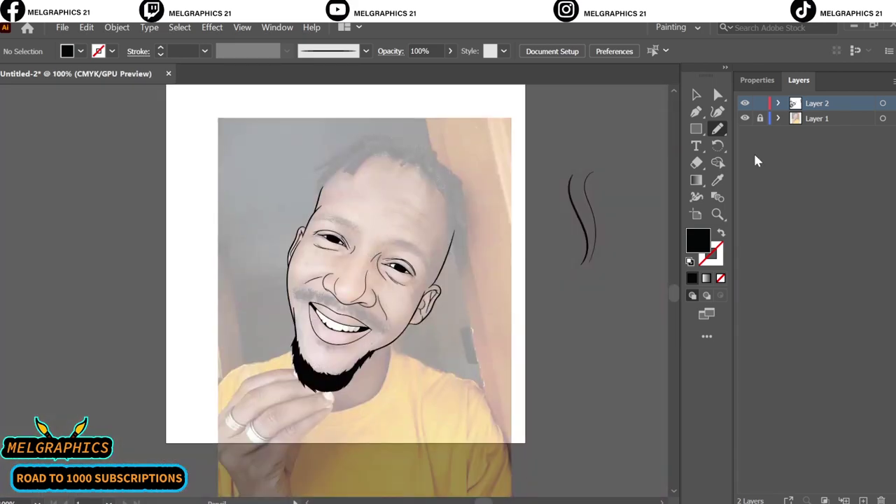
{"action": "scroll", "coordinate": [419, 290], "scroll_direction": "up", "scroll_amount": 2}
{"action": "scroll", "coordinate": [418, 289], "scroll_direction": "up", "scroll_amount": 2}
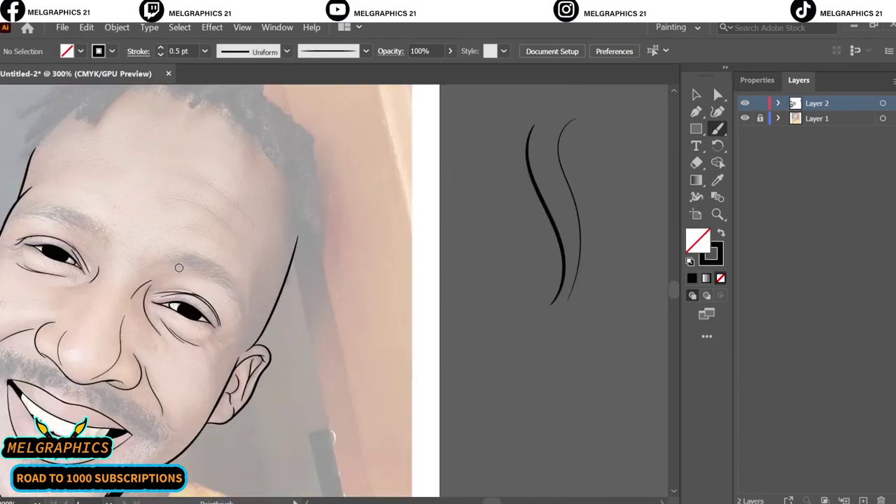
Paint eight fine hair strokes along the eyebrow, ending along its lower edge
{"action": "left_click_drag", "start_coordinate": [133, 235], "coordinate": [277, 227]}
{"action": "left_click_drag", "start_coordinate": [203, 245], "coordinate": [317, 249]}
{"action": "left_click_drag", "start_coordinate": [217, 263], "coordinate": [342, 270]}
{"action": "left_click_drag", "start_coordinate": [274, 282], "coordinate": [381, 324]}
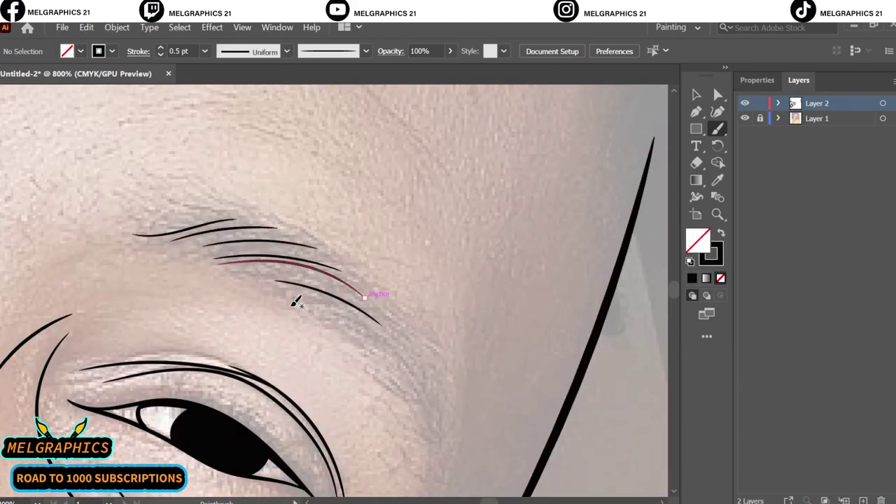
{"action": "left_click_drag", "start_coordinate": [304, 303], "coordinate": [384, 332]}
{"action": "left_click_drag", "start_coordinate": [350, 334], "coordinate": [428, 404]}
{"action": "scroll", "coordinate": [394, 380], "scroll_direction": "down", "scroll_amount": 3}
{"action": "left_click_drag", "start_coordinate": [378, 245], "coordinate": [426, 294]}
{"action": "scroll", "coordinate": [423, 396], "scroll_direction": "up", "scroll_amount": 3}
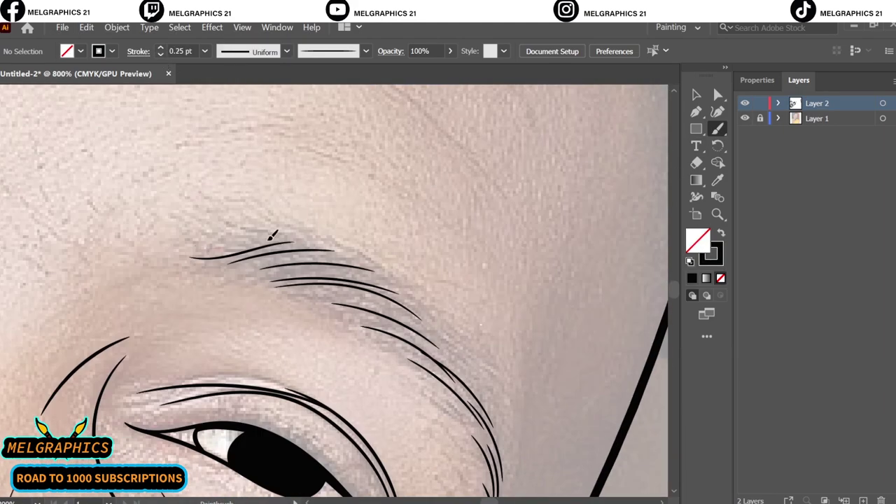
{"action": "left_click_drag", "start_coordinate": [310, 295], "coordinate": [440, 348]}
{"action": "key", "text": "ctrl+shift+a"}
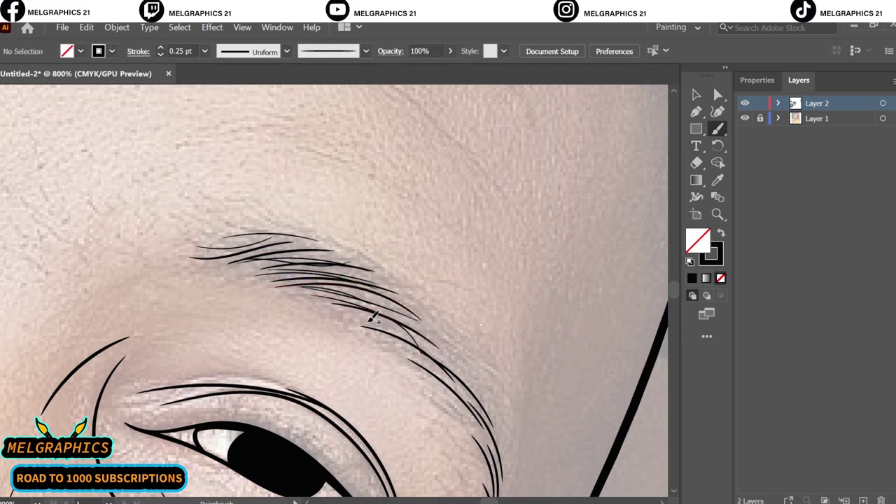
{"action": "scroll", "coordinate": [481, 399], "scroll_direction": "down", "scroll_amount": 3}
{"action": "scroll", "coordinate": [481, 399], "scroll_direction": "down", "scroll_amount": 3}
Make a mirrored copy of the eyebrow with Reflect and rotate it onto the other brow
{"action": "key", "text": "v"}
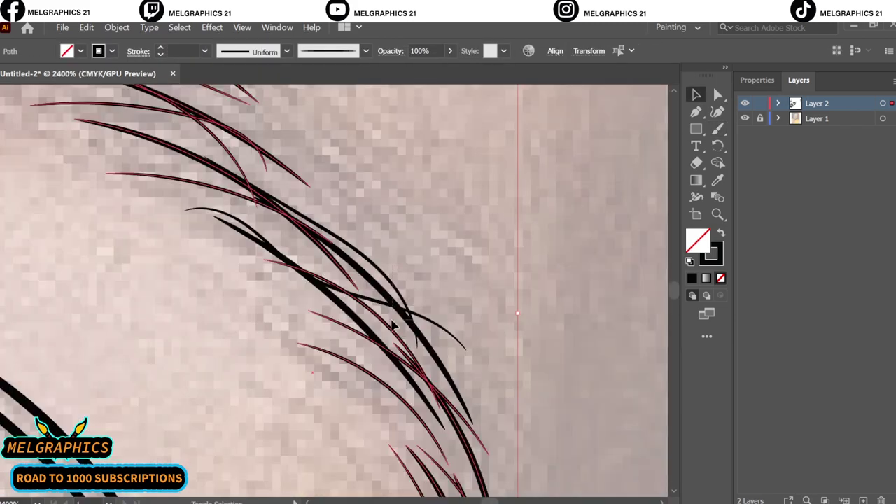
{"action": "scroll", "coordinate": [432, 401], "scroll_direction": "up", "scroll_amount": 3}
{"action": "left_click_drag", "start_coordinate": [433, 402], "coordinate": [231, 259]}
{"action": "right_click", "coordinate": [236, 236]}
{"action": "left_click", "coordinate": [260, 425]}
{"action": "left_click", "coordinate": [687, 350]}
{"action": "left_click_drag", "start_coordinate": [308, 308], "coordinate": [320, 316]}
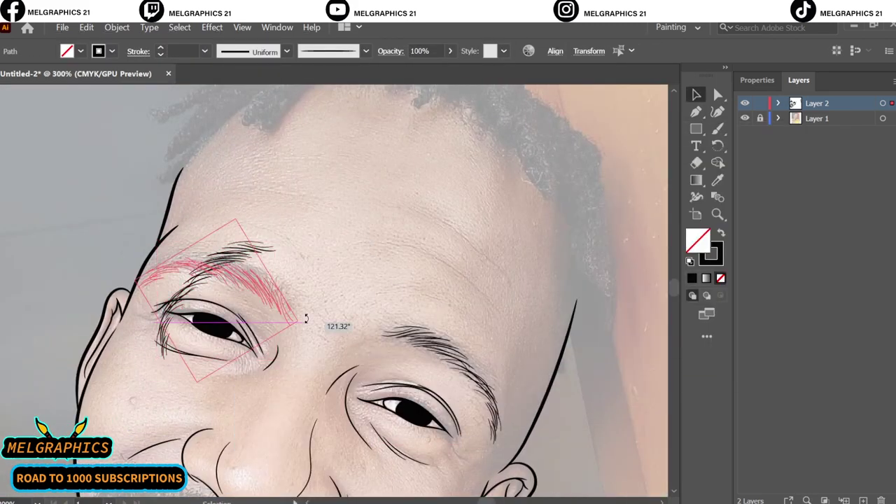
{"action": "left_click", "coordinate": [392, 251]}
{"action": "key", "text": "b"}
{"action": "scroll", "coordinate": [189, 378], "scroll_direction": "up", "scroll_amount": 3}
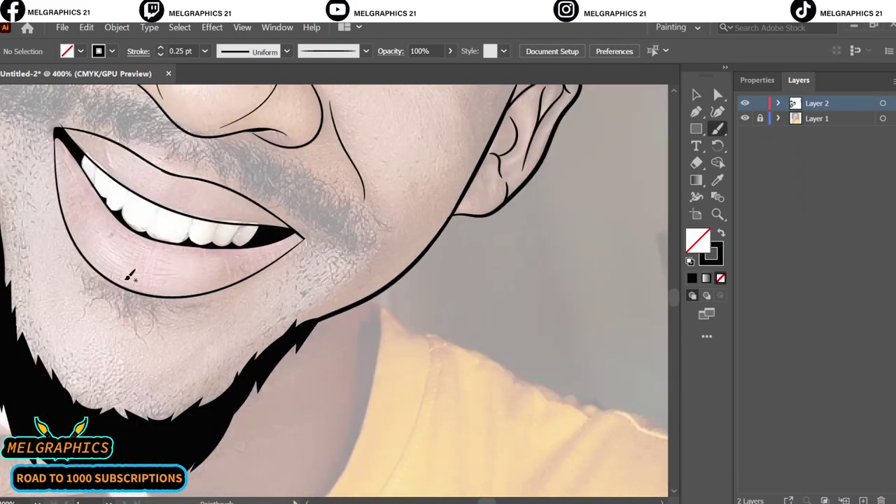
Brush curved hair strokes below the lower lip and along the beard's left edge
{"action": "scroll", "coordinate": [196, 333], "scroll_direction": "up", "scroll_amount": 3}
{"action": "scroll", "coordinate": [196, 333], "scroll_direction": "up", "scroll_amount": 2}
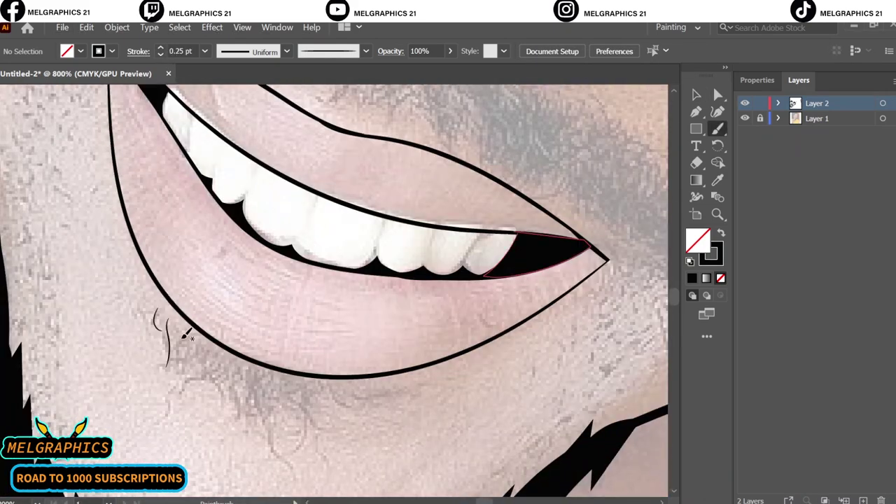
{"action": "left_click_drag", "start_coordinate": [292, 376], "coordinate": [319, 421]}
{"action": "scroll", "coordinate": [292, 361], "scroll_direction": "down", "scroll_amount": 1}
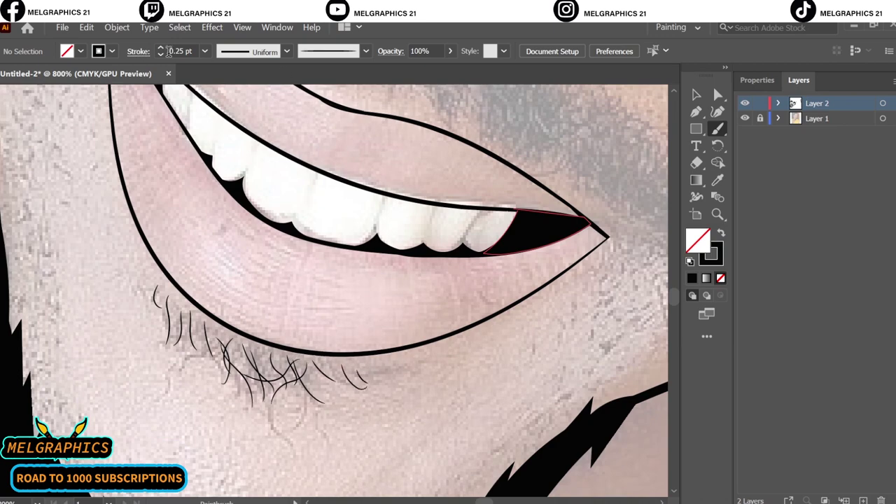
{"action": "scroll", "coordinate": [146, 274], "scroll_direction": "down", "scroll_amount": 5}
{"action": "left_click_drag", "start_coordinate": [140, 287], "coordinate": [149, 340]}
{"action": "scroll", "coordinate": [220, 184], "scroll_direction": "left", "scroll_amount": 2}
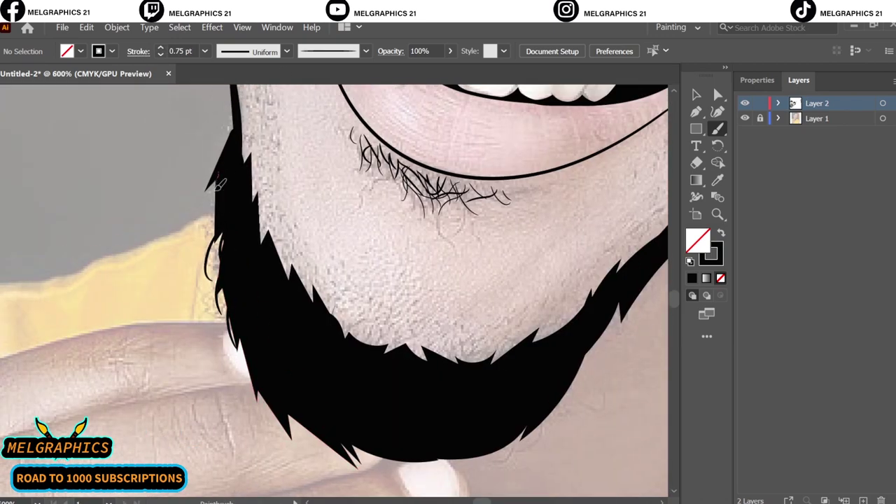
{"action": "scroll", "coordinate": [458, 339], "scroll_direction": "right", "scroll_amount": 3}
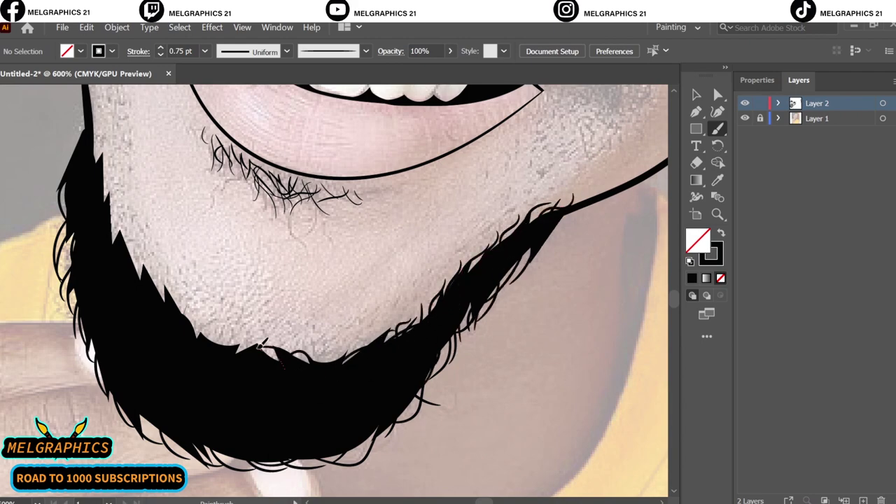
Add wispy hair strokes along the beard's lower edge
{"action": "scroll", "coordinate": [198, 329], "scroll_direction": "up", "scroll_amount": 3}
{"action": "scroll", "coordinate": [272, 418], "scroll_direction": "left", "scroll_amount": 3}
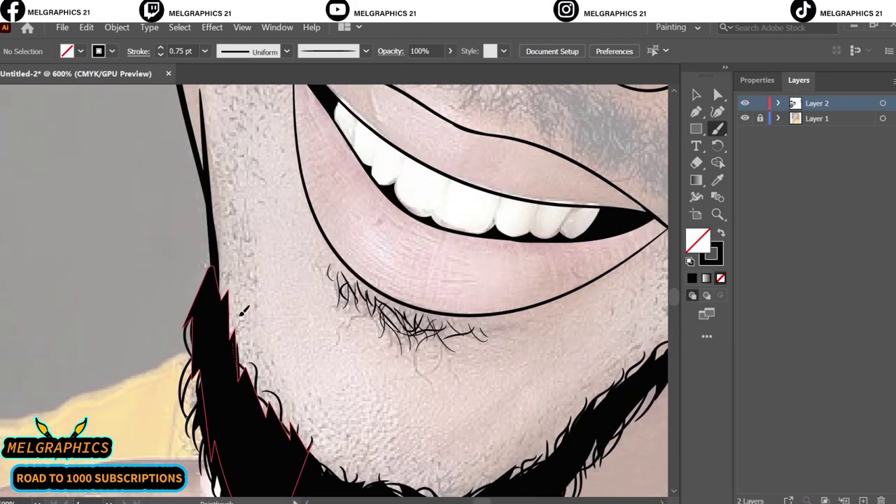
{"action": "scroll", "coordinate": [210, 266], "scroll_direction": "down", "scroll_amount": 6}
{"action": "scroll", "coordinate": [232, 196], "scroll_direction": "up", "scroll_amount": 3}
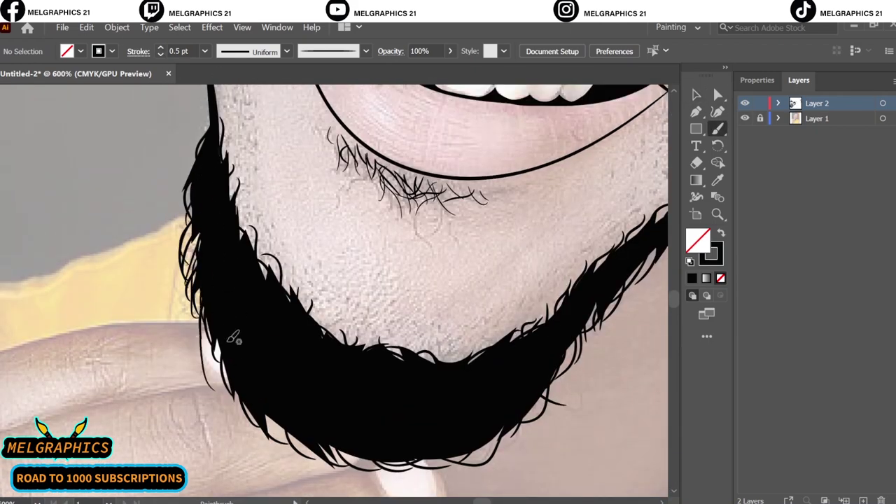
{"action": "left_click_drag", "start_coordinate": [233, 339], "coordinate": [319, 455]}
{"action": "scroll", "coordinate": [403, 376], "scroll_direction": "right", "scroll_amount": 3}
{"action": "scroll", "coordinate": [501, 260], "scroll_direction": "up", "scroll_amount": 1}
{"action": "scroll", "coordinate": [501, 261], "scroll_direction": "left", "scroll_amount": 3}
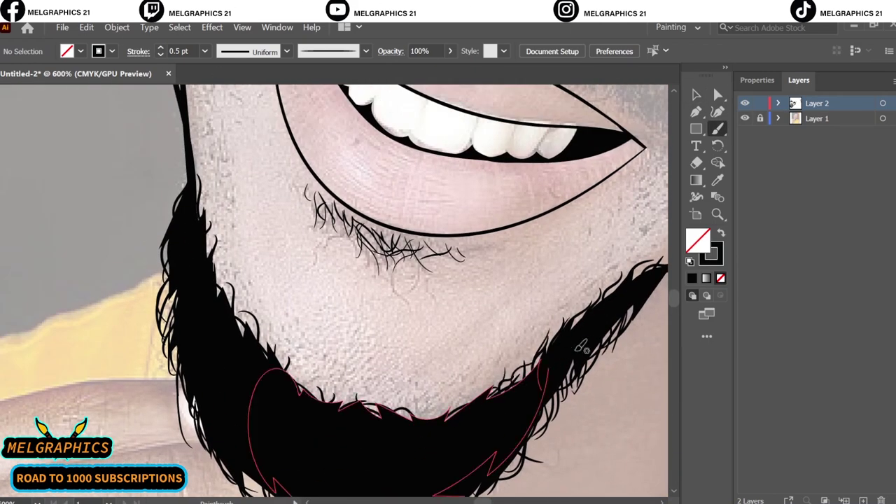
Zoom out to the whole portrait and hide the reference photo to check the line art
{"action": "key", "text": "ctrl+0"}
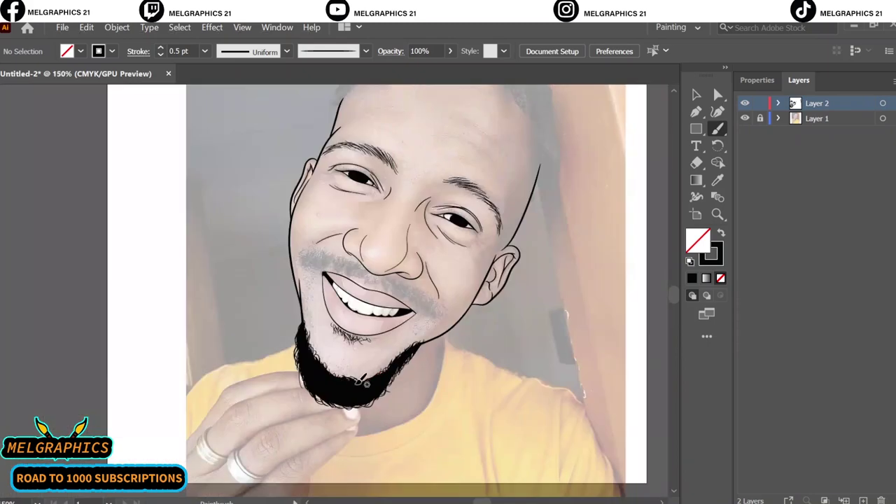
{"action": "scroll", "coordinate": [331, 398], "scroll_direction": "up", "scroll_amount": 4}
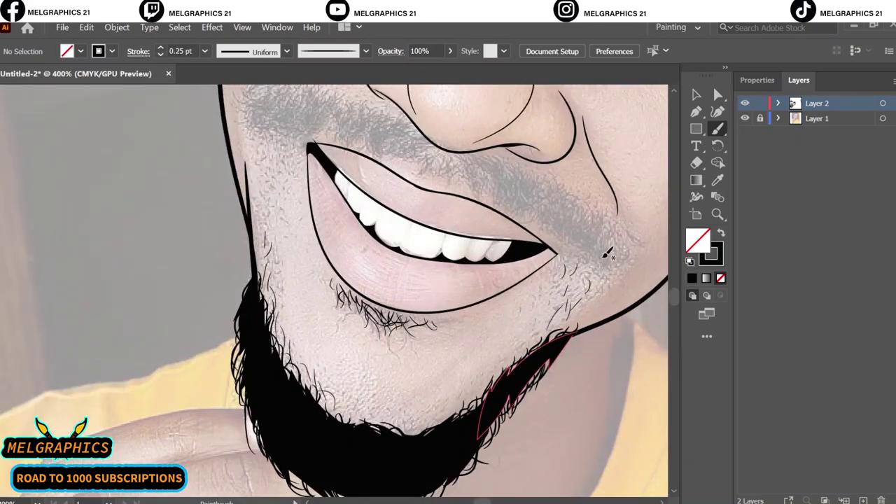
{"action": "scroll", "coordinate": [268, 214], "scroll_direction": "up", "scroll_amount": 1}
{"action": "key", "text": "ctrl+1"}
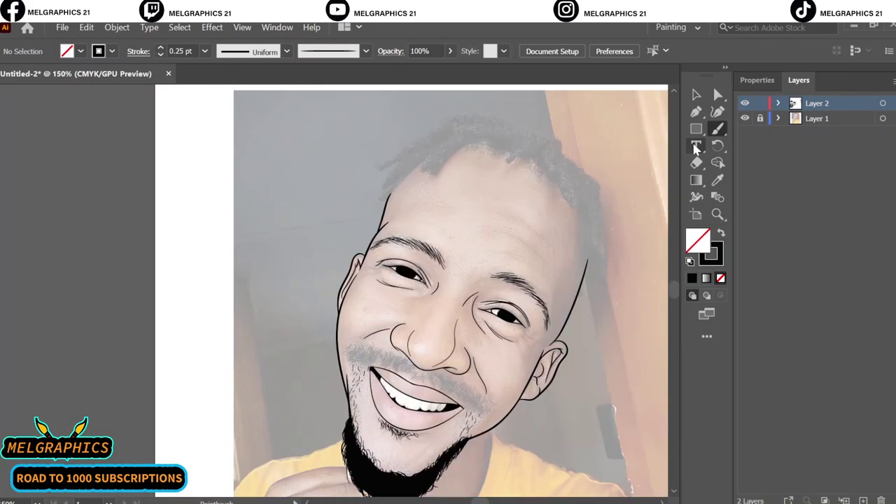
{"action": "left_click", "coordinate": [745, 118]}
With the photo visible again, brush 1 pt hair strokes across the mustache
{"action": "left_click", "coordinate": [745, 118]}
{"action": "scroll", "coordinate": [424, 371], "scroll_direction": "up", "scroll_amount": 5}
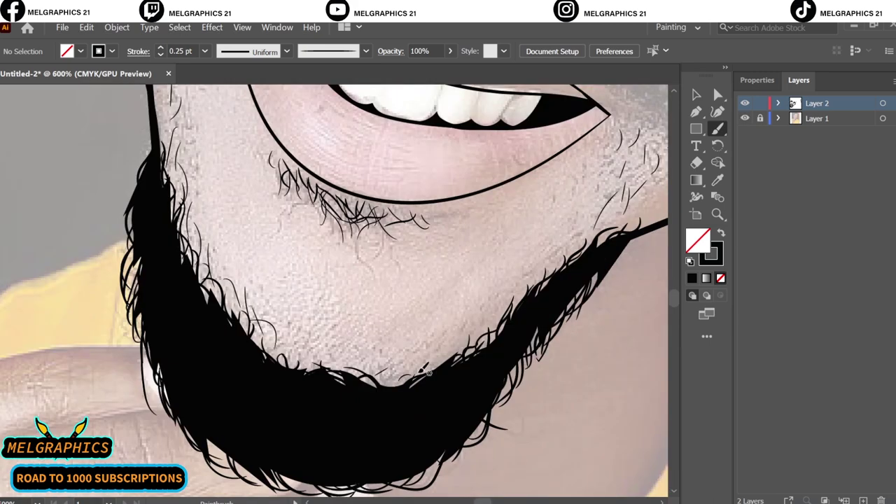
{"action": "scroll", "coordinate": [287, 354], "scroll_direction": "up", "scroll_amount": 3}
{"action": "scroll", "coordinate": [205, 280], "scroll_direction": "up", "scroll_amount": 3}
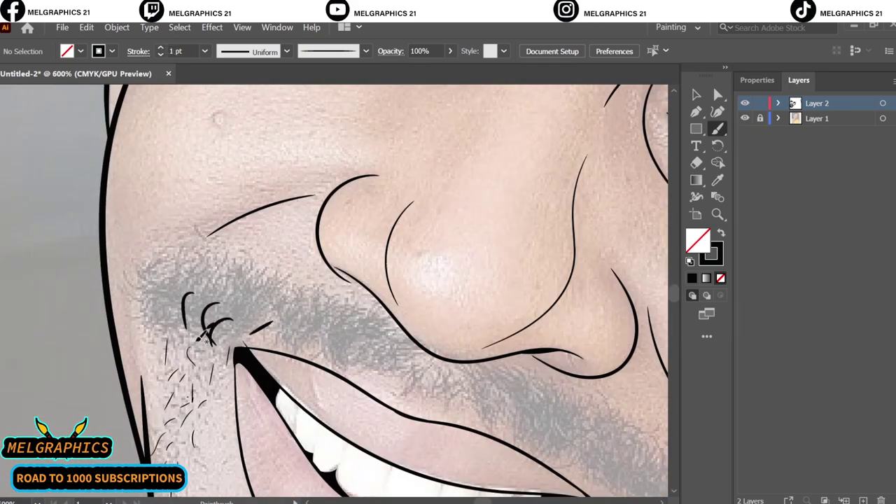
{"action": "left_click_drag", "start_coordinate": [206, 335], "coordinate": [163, 279]}
{"action": "mouse_move", "coordinate": [252, 308]}
{"action": "left_mouse_down"}
{"action": "mouse_move", "coordinate": [364, 351]}
{"action": "mouse_move", "coordinate": [280, 315]}
{"action": "mouse_move", "coordinate": [149, 292]}
{"action": "left_mouse_up"}
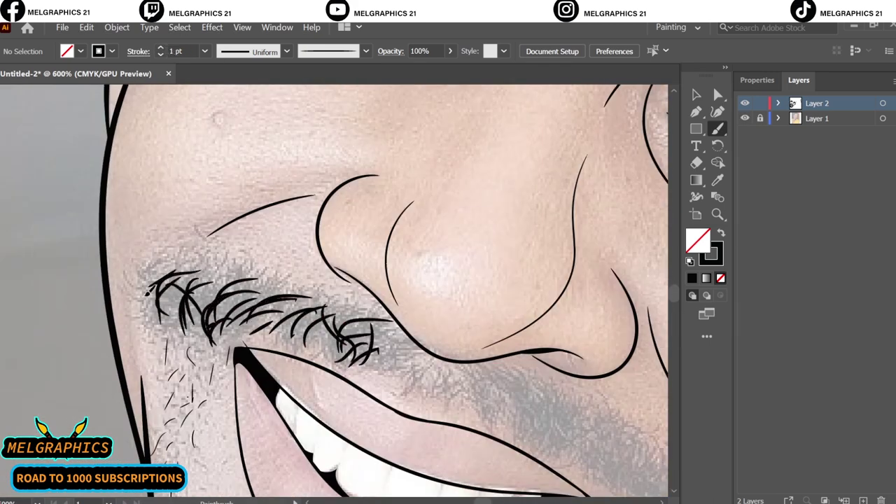
{"action": "scroll", "coordinate": [434, 393], "scroll_direction": "down", "scroll_amount": 2}
{"action": "scroll", "coordinate": [434, 392], "scroll_direction": "right", "scroll_amount": 3}
{"action": "mouse_move", "coordinate": [449, 410]}
{"action": "left_mouse_down"}
{"action": "mouse_move", "coordinate": [421, 356]}
{"action": "mouse_move", "coordinate": [360, 304]}
{"action": "left_mouse_up"}
{"action": "left_click_drag", "start_coordinate": [353, 368], "coordinate": [340, 304]}
{"action": "left_click_drag", "start_coordinate": [337, 354], "coordinate": [315, 287]}
{"action": "left_click_drag", "start_coordinate": [301, 325], "coordinate": [282, 312]}
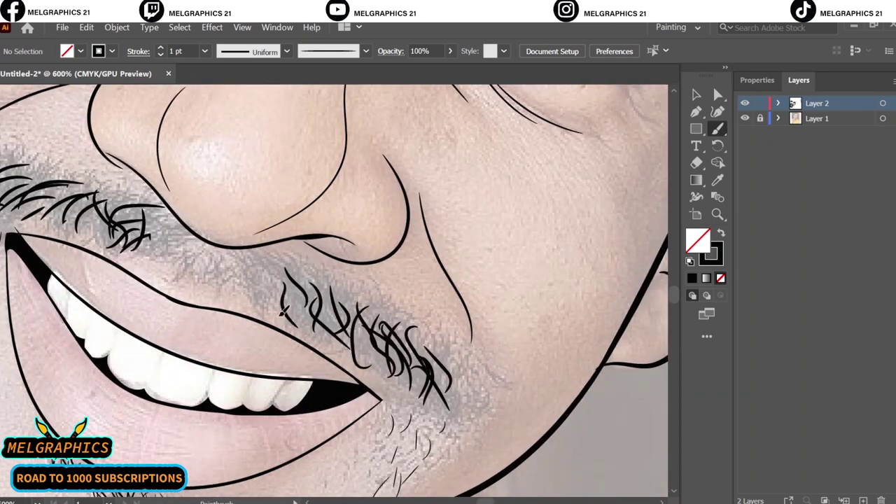
Thin the brush to 0.75 pt and briefly preview the whole portrait without the photo
{"action": "key", "text": "bracketleft"}
{"action": "scroll", "coordinate": [336, 281], "scroll_direction": "left", "scroll_amount": 4}
{"action": "scroll", "coordinate": [303, 313], "scroll_direction": "up", "scroll_amount": 2}
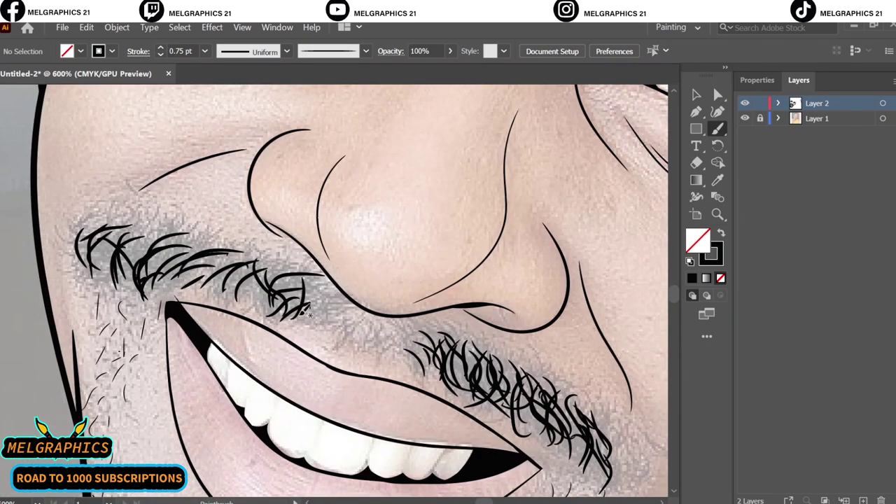
{"action": "key", "text": "ctrl+0"}
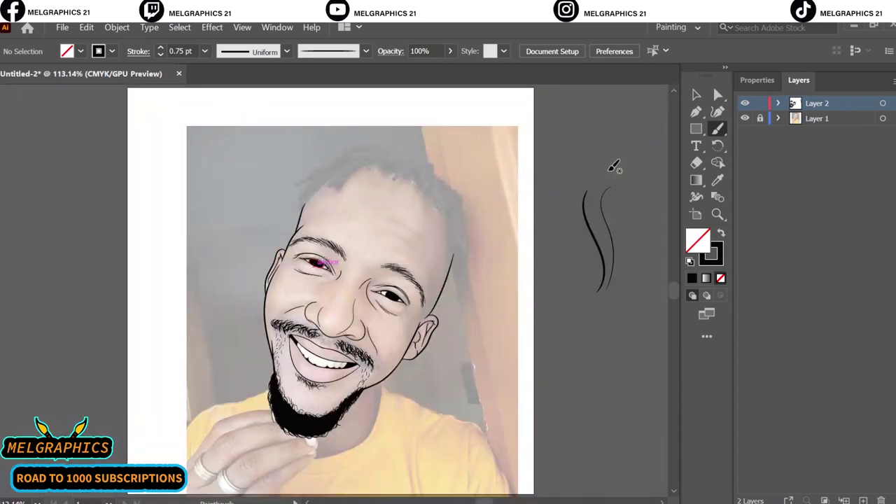
{"action": "left_click", "coordinate": [745, 119]}
{"action": "left_click", "coordinate": [160, 54]}
{"action": "scroll", "coordinate": [301, 320], "scroll_direction": "up", "scroll_amount": 5}
{"action": "scroll", "coordinate": [98, 276], "scroll_direction": "up", "scroll_amount": 2}
Add thin hairs across the mustache from below the nose to its right end
{"action": "left_click_drag", "start_coordinate": [95, 264], "coordinate": [140, 229]}
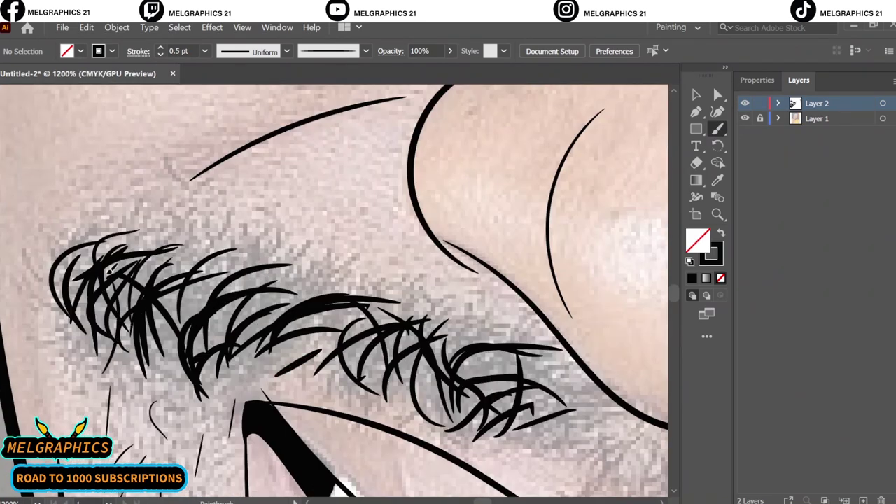
{"action": "left_click_drag", "start_coordinate": [157, 283], "coordinate": [211, 241]}
{"action": "left_click_drag", "start_coordinate": [280, 305], "coordinate": [351, 277]}
{"action": "left_click_drag", "start_coordinate": [347, 364], "coordinate": [378, 334]}
{"action": "left_click_drag", "start_coordinate": [462, 378], "coordinate": [517, 359]}
{"action": "left_click_drag", "start_coordinate": [519, 427], "coordinate": [588, 402]}
{"action": "left_click_drag", "start_coordinate": [522, 448], "coordinate": [592, 415]}
{"action": "left_click_drag", "start_coordinate": [534, 384], "coordinate": [548, 372]}
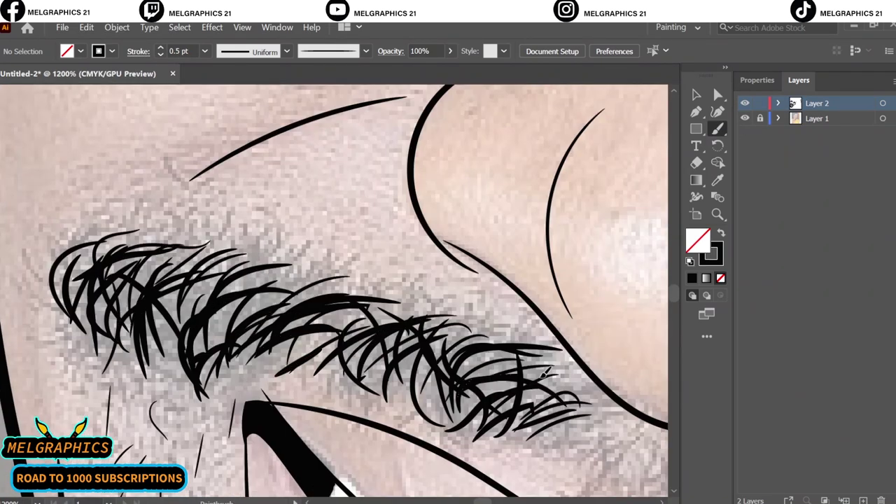
Draw curly hairs on the mustache's other side and fill the gap under the nose
{"action": "scroll", "coordinate": [471, 386], "scroll_direction": "down", "scroll_amount": 5}
{"action": "left_click_drag", "start_coordinate": [466, 414], "coordinate": [501, 359]}
{"action": "scroll", "coordinate": [491, 378], "scroll_direction": "down", "scroll_amount": 3}
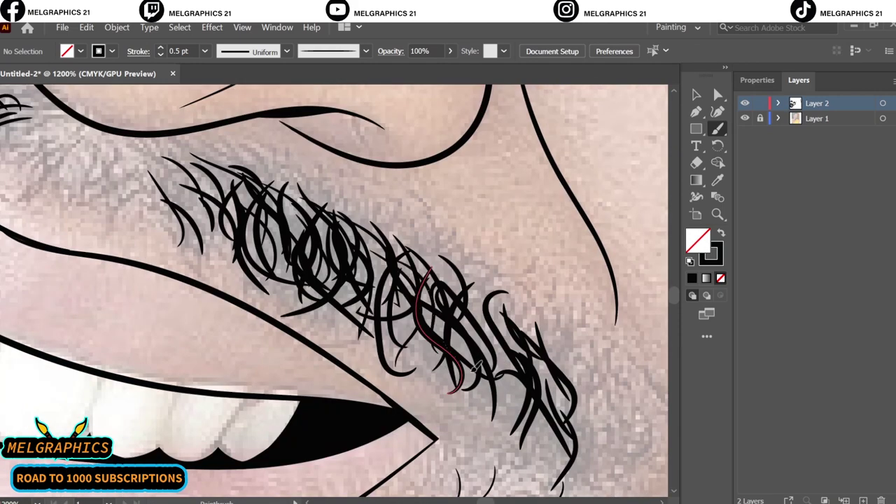
{"action": "left_click_drag", "start_coordinate": [494, 420], "coordinate": [469, 319]}
{"action": "left_click_drag", "start_coordinate": [582, 451], "coordinate": [560, 382]}
{"action": "left_click_drag", "start_coordinate": [525, 435], "coordinate": [465, 381]}
{"action": "scroll", "coordinate": [490, 392], "scroll_direction": "up", "scroll_amount": 5}
{"action": "left_click_drag", "start_coordinate": [236, 321], "coordinate": [217, 364]}
{"action": "left_click_drag", "start_coordinate": [245, 324], "coordinate": [242, 384]}
{"action": "left_click_drag", "start_coordinate": [242, 320], "coordinate": [282, 399]}
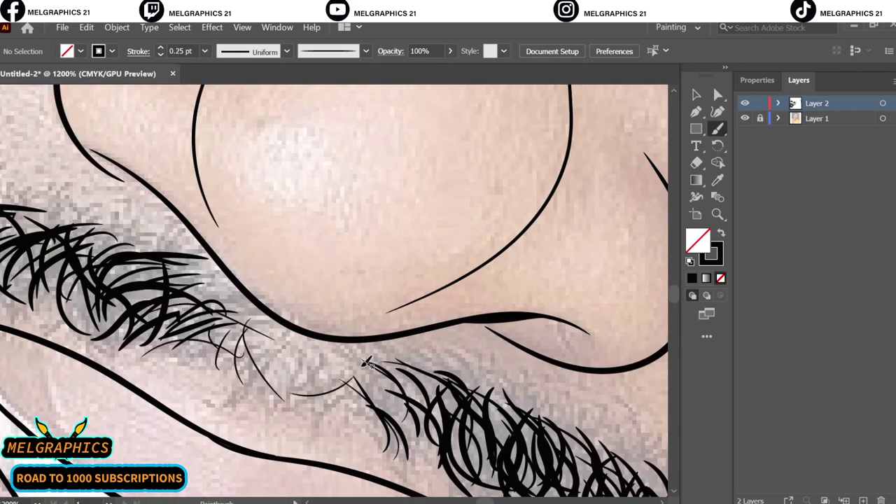
Zoom out to the whole portrait and hide the photo to preview the mustache line art
{"action": "scroll", "coordinate": [284, 352], "scroll_direction": "down", "scroll_amount": 2}
{"action": "scroll", "coordinate": [315, 295], "scroll_direction": "left", "scroll_amount": 5}
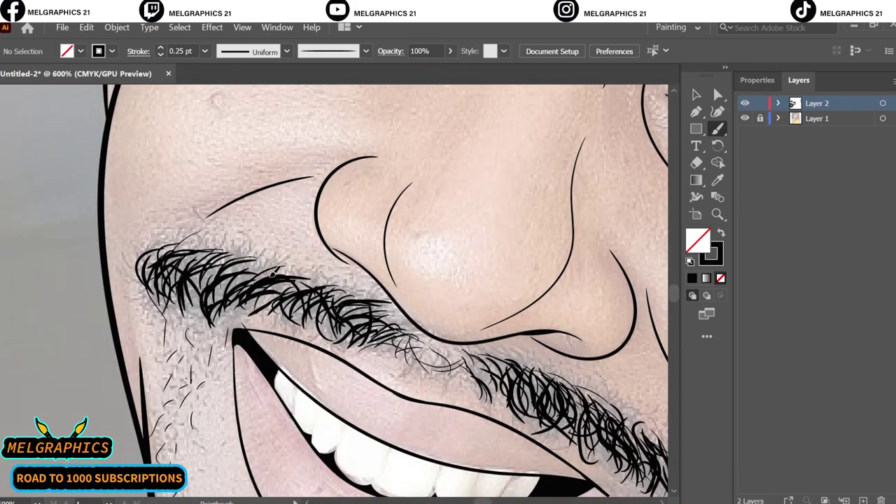
{"action": "key", "text": "ctrl+0"}
{"action": "left_click", "coordinate": [745, 119]}
{"action": "scroll", "coordinate": [315, 324], "scroll_direction": "up", "scroll_amount": 4}
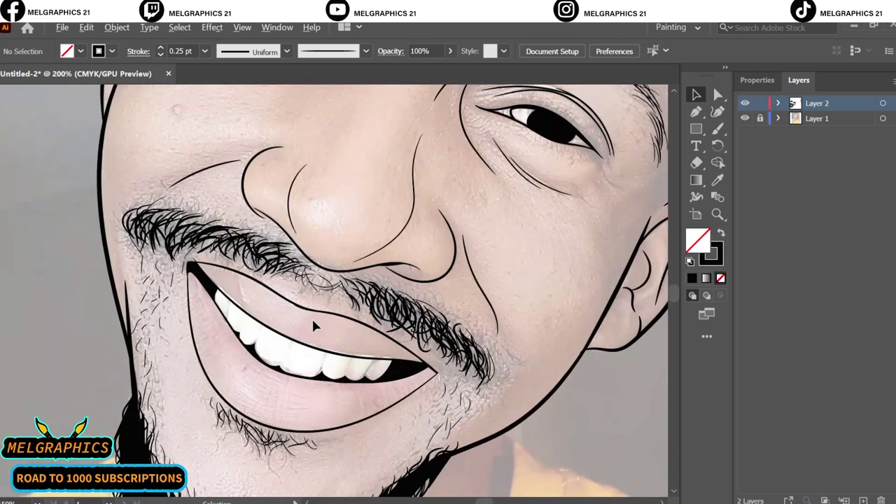
{"action": "scroll", "coordinate": [302, 299], "scroll_direction": "up", "scroll_amount": 2}
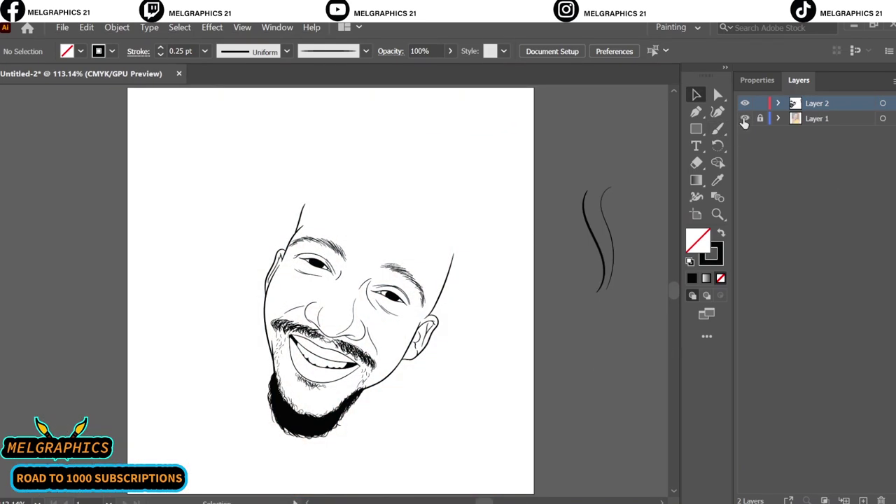
Undo the unwanted long forehead stroke and review the forehead lines
{"action": "key", "text": "ctrl+0"}
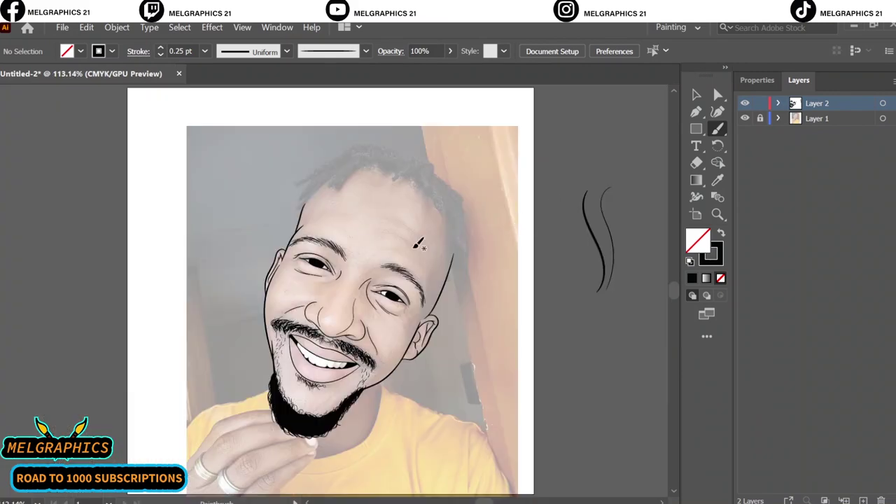
{"action": "scroll", "coordinate": [420, 244], "scroll_direction": "up", "scroll_amount": 3}
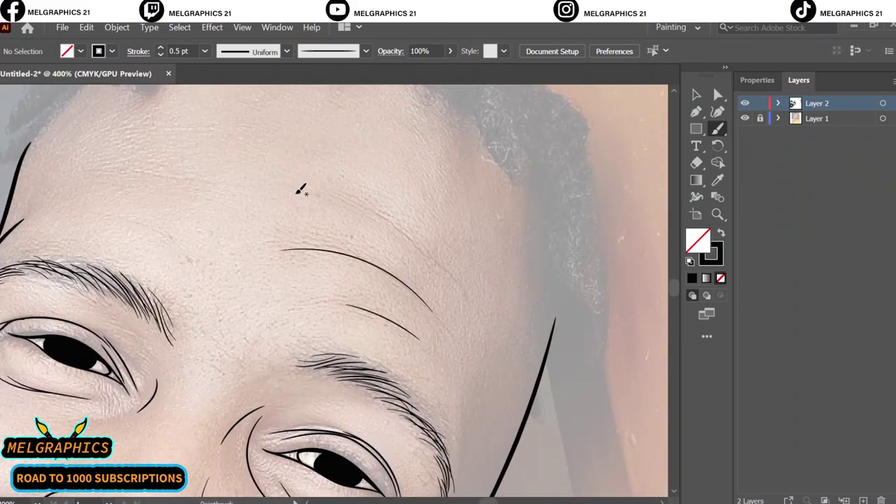
{"action": "key", "text": "ctrl+z"}
{"action": "key", "text": "ctrl+plus"}
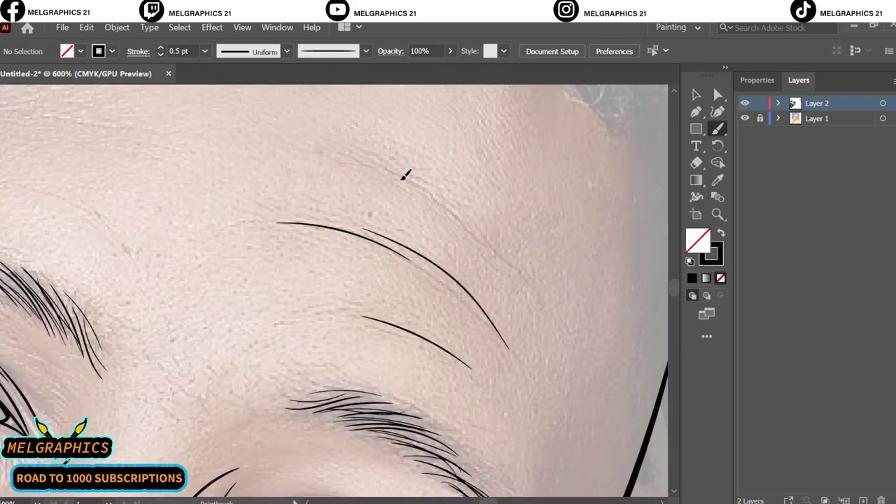
{"action": "key", "text": "ctrl+1"}
Hide the photo and save the line art alone as a maximum-quality JPEG via Save for Web
{"action": "left_click", "coordinate": [745, 118]}
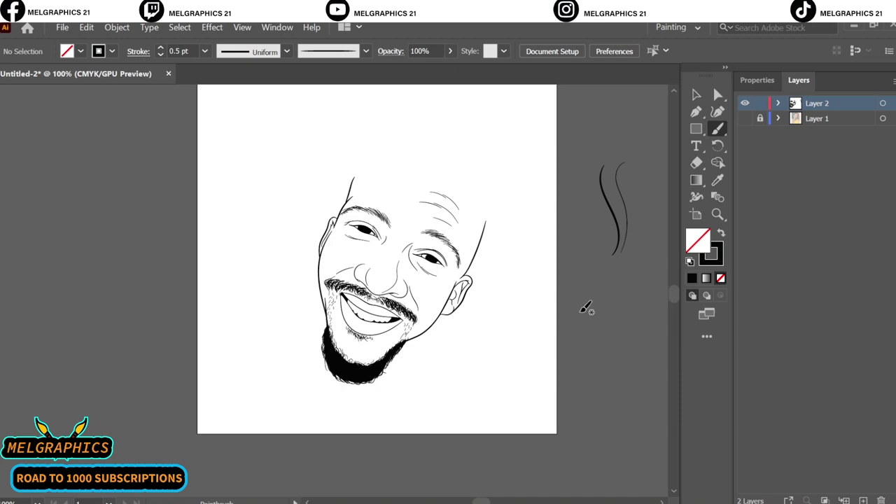
{"action": "key", "text": "ctrl+alt+shift+s"}
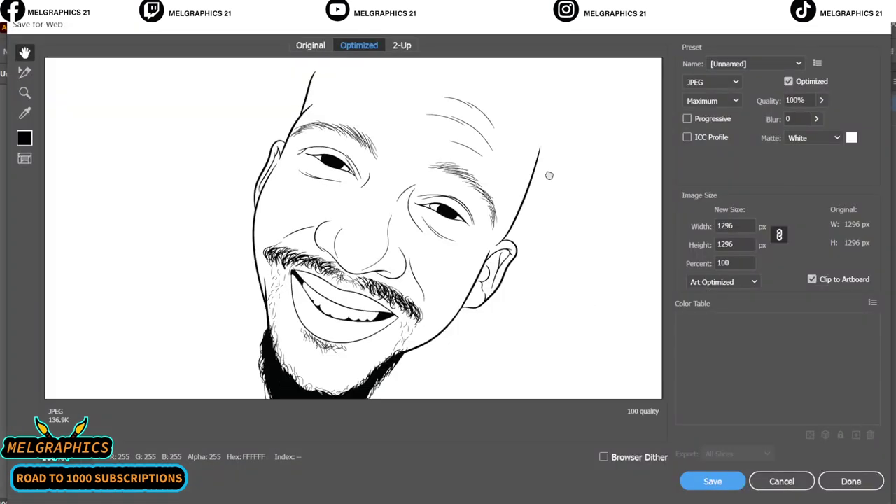
{"action": "left_click", "coordinate": [715, 480]}
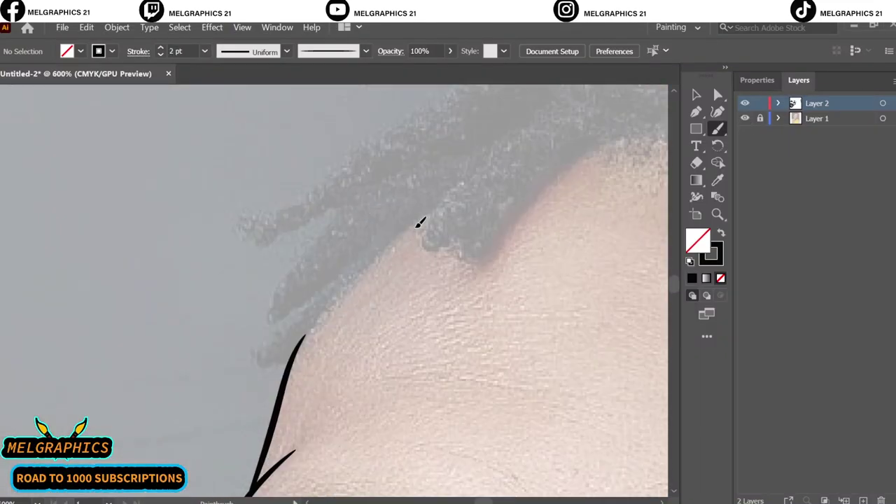
Outline the hair edge and looping dreadlocks along the hairline
{"action": "mouse_move", "coordinate": [420, 223]}
{"action": "left_mouse_down"}
{"action": "mouse_move", "coordinate": [260, 360]}
{"action": "mouse_move", "coordinate": [330, 220]}
{"action": "mouse_move", "coordinate": [290, 200]}
{"action": "left_mouse_up"}
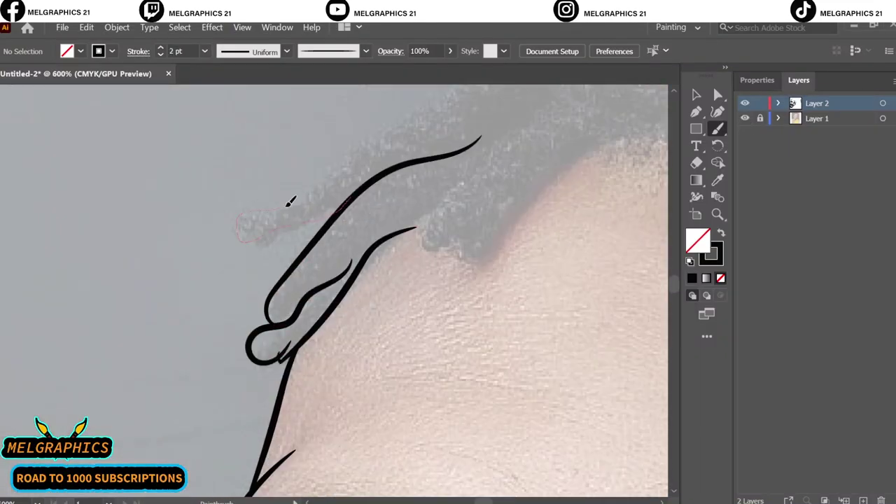
{"action": "mouse_move", "coordinate": [210, 233]}
{"action": "left_mouse_down"}
{"action": "mouse_move", "coordinate": [346, 226]}
{"action": "mouse_move", "coordinate": [315, 330]}
{"action": "mouse_move", "coordinate": [352, 242]}
{"action": "mouse_move", "coordinate": [378, 241]}
{"action": "left_mouse_up"}
{"action": "left_click_drag", "start_coordinate": [201, 232], "coordinate": [271, 296]}
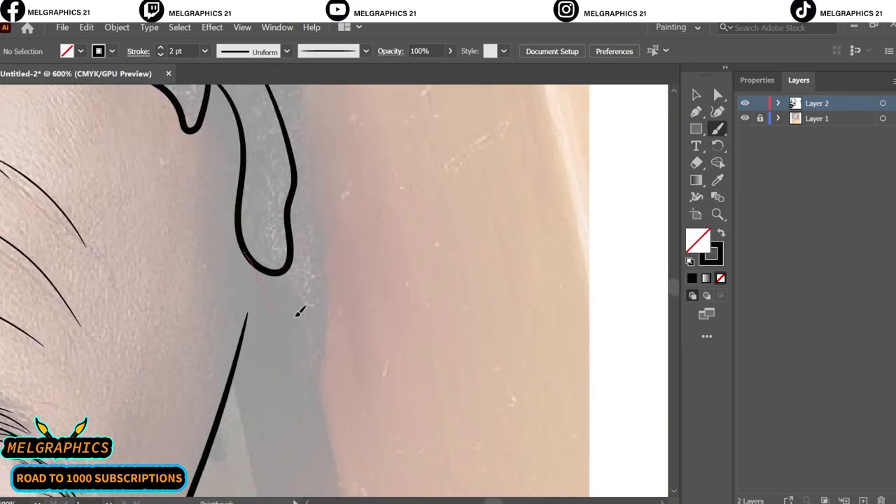
{"action": "left_click_drag", "start_coordinate": [290, 203], "coordinate": [326, 286]}
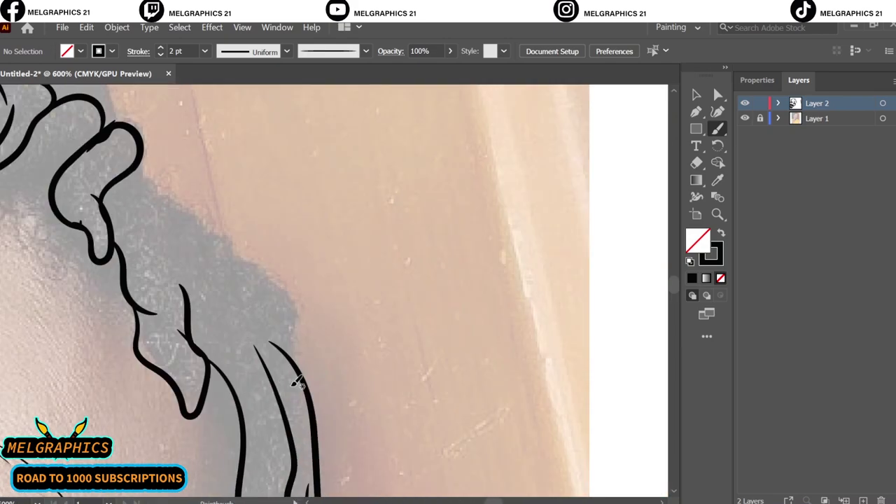
{"action": "left_click_drag", "start_coordinate": [304, 398], "coordinate": [238, 293]}
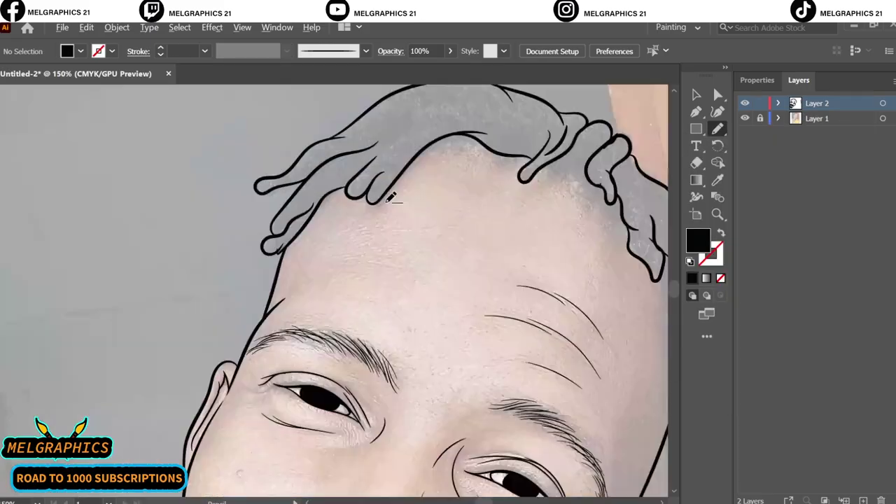
Draw filled black shadow shapes inside the dreadlocks
{"action": "left_click_drag", "start_coordinate": [77, 329], "coordinate": [174, 311]}
{"action": "left_click_drag", "start_coordinate": [136, 364], "coordinate": [138, 365]}
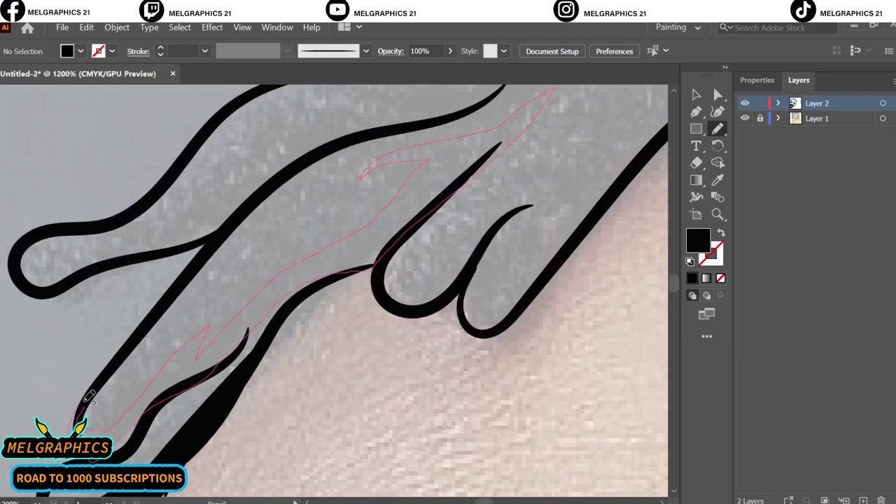
{"action": "left_click_drag", "start_coordinate": [87, 401], "coordinate": [92, 419]}
{"action": "left_click_drag", "start_coordinate": [256, 384], "coordinate": [499, 284]}
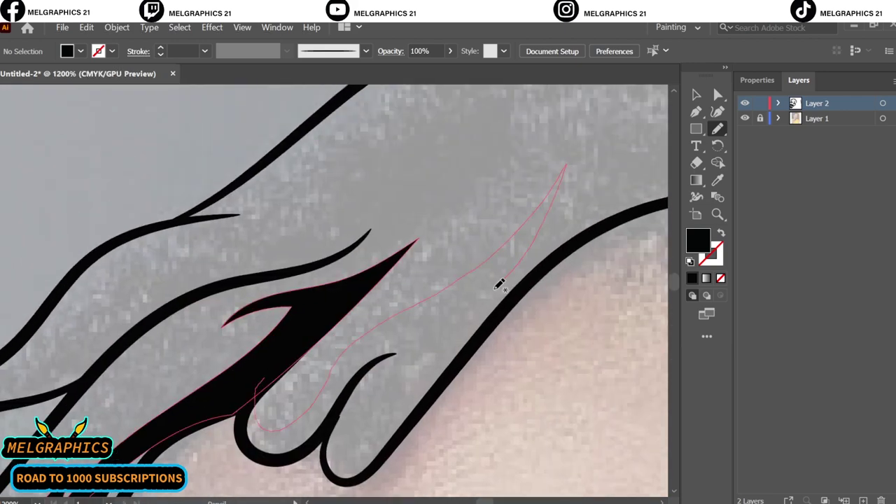
{"action": "left_click_drag", "start_coordinate": [257, 445], "coordinate": [257, 448]}
{"action": "left_click_drag", "start_coordinate": [235, 416], "coordinate": [143, 411]}
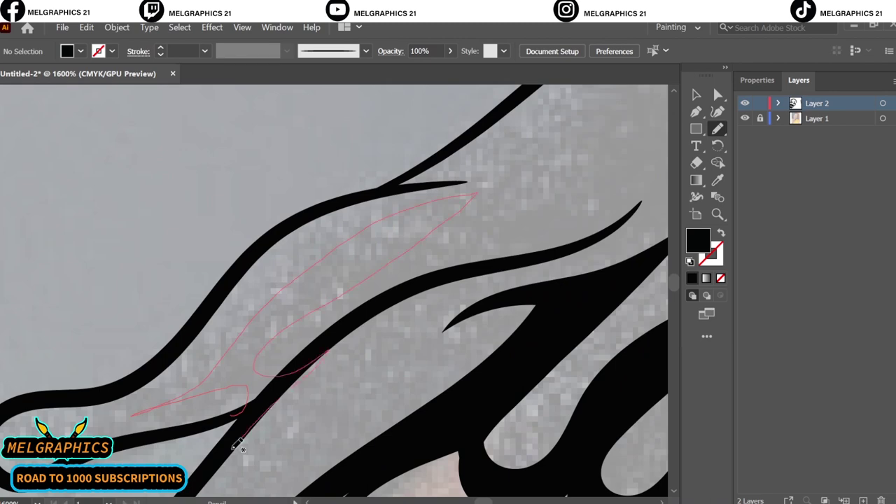
{"action": "left_click_drag", "start_coordinate": [238, 447], "coordinate": [239, 448]}
{"action": "left_click_drag", "start_coordinate": [238, 354], "coordinate": [168, 415]}
{"action": "left_click_drag", "start_coordinate": [304, 346], "coordinate": [369, 321]}
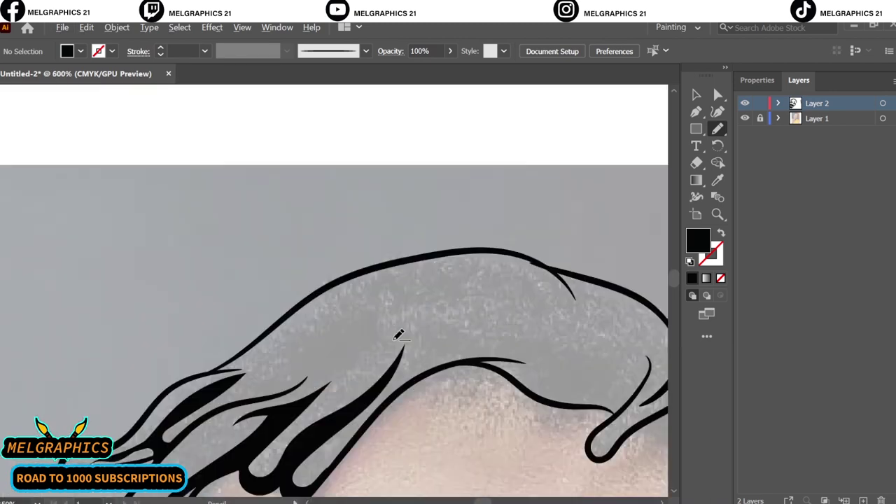
Add more black shapes along the top lock and up from the lower loop, checking against the photo
{"action": "key", "text": "ctrl+0"}
{"action": "scroll", "coordinate": [141, 188], "scroll_direction": "up", "scroll_amount": 5}
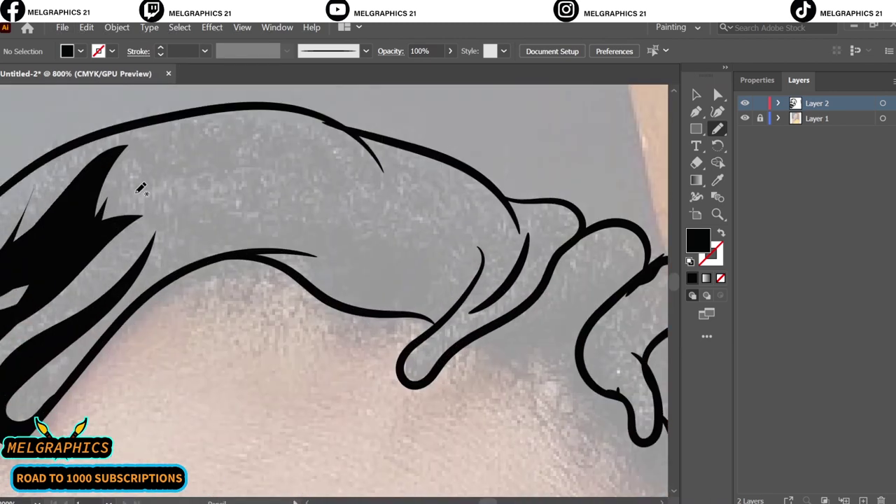
{"action": "left_click_drag", "start_coordinate": [236, 175], "coordinate": [237, 176]}
{"action": "left_click_drag", "start_coordinate": [241, 249], "coordinate": [337, 247]}
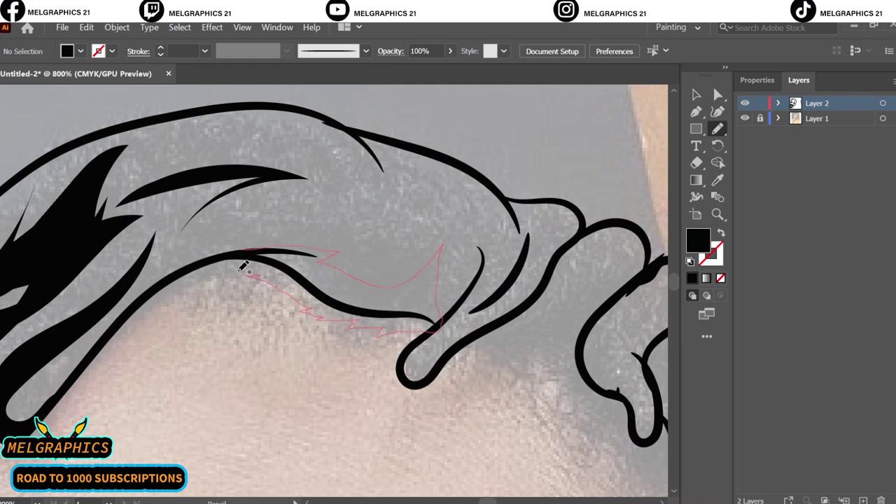
{"action": "left_click_drag", "start_coordinate": [243, 267], "coordinate": [241, 254]}
{"action": "key", "text": "ctrl+0"}
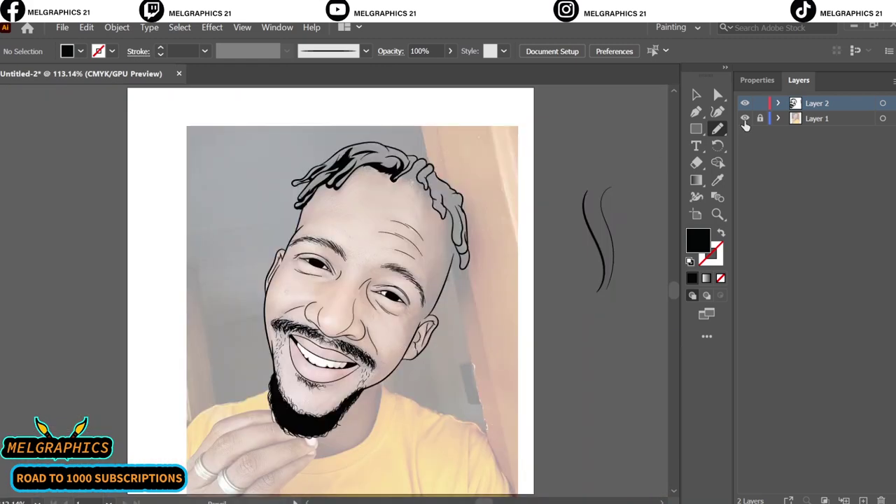
{"action": "left_click", "coordinate": [745, 118]}
{"action": "left_click_drag", "start_coordinate": [343, 207], "coordinate": [112, 212]}
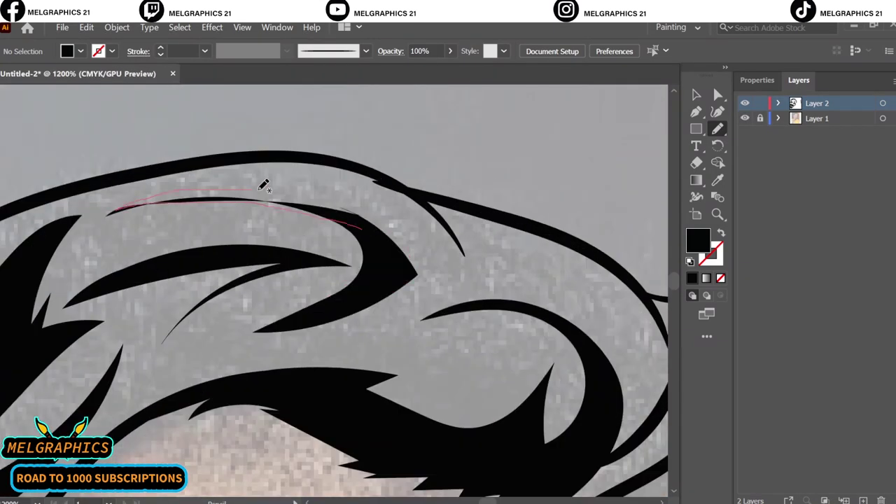
{"action": "mouse_move", "coordinate": [269, 387]}
{"action": "left_mouse_down"}
{"action": "mouse_move", "coordinate": [294, 254]}
{"action": "mouse_move", "coordinate": [412, 284]}
{"action": "left_mouse_up"}
{"action": "scroll", "coordinate": [289, 282], "scroll_direction": "down", "scroll_amount": 3}
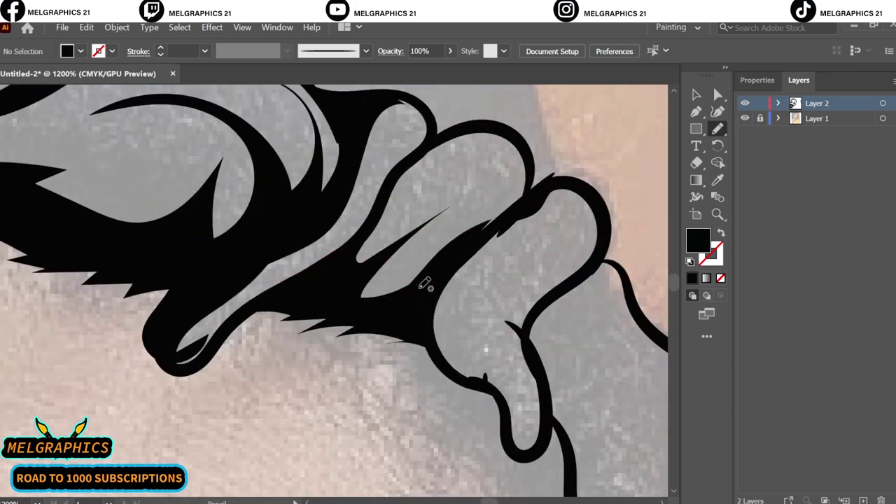
{"action": "scroll", "coordinate": [426, 283], "scroll_direction": "down", "scroll_amount": 2}
{"action": "mouse_move", "coordinate": [476, 384]}
{"action": "left_mouse_down"}
{"action": "mouse_move", "coordinate": [411, 289]}
{"action": "mouse_move", "coordinate": [486, 360]}
{"action": "mouse_move", "coordinate": [215, 259]}
{"action": "left_mouse_up"}
Fill remaining gaps in the hair strand with black and close the shape at the lock's bottom
{"action": "left_click_drag", "start_coordinate": [272, 112], "coordinate": [272, 114]}
{"action": "scroll", "coordinate": [274, 280], "scroll_direction": "down", "scroll_amount": 2}
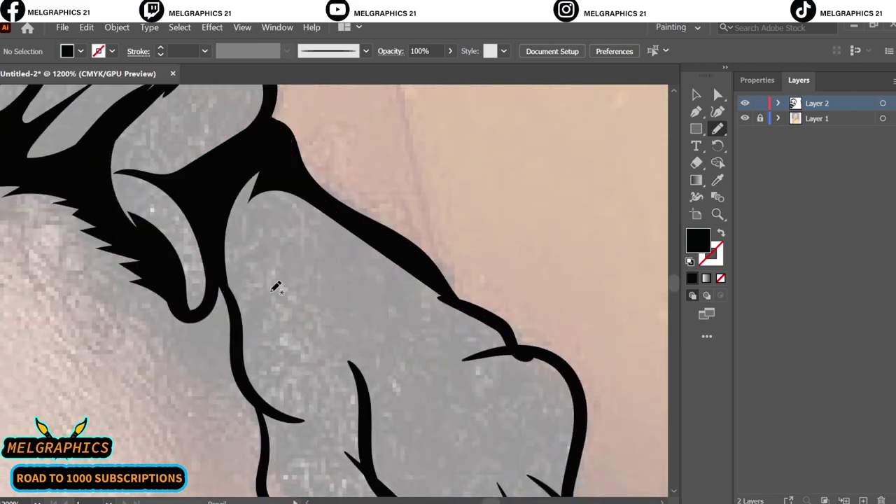
{"action": "left_click_drag", "start_coordinate": [171, 200], "coordinate": [241, 275]}
{"action": "scroll", "coordinate": [224, 211], "scroll_direction": "up", "scroll_amount": 2}
{"action": "left_click_drag", "start_coordinate": [305, 175], "coordinate": [236, 133]}
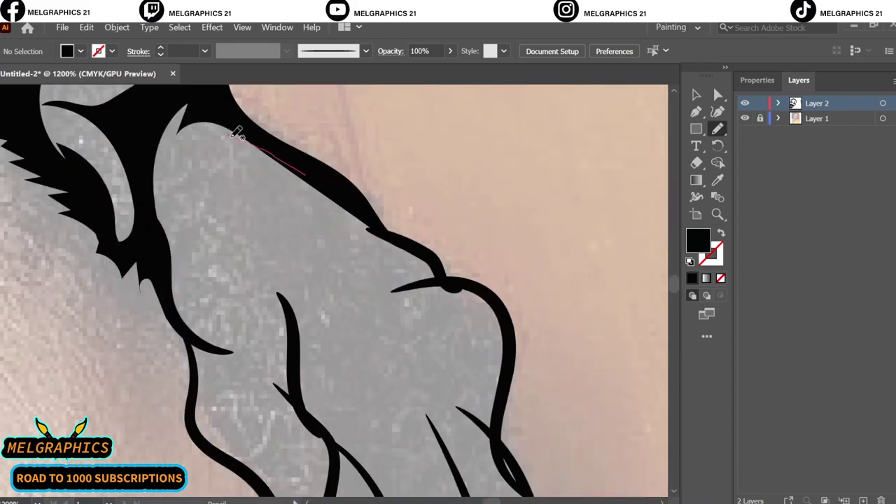
{"action": "left_click_drag", "start_coordinate": [371, 231], "coordinate": [372, 232]}
{"action": "scroll", "coordinate": [284, 409], "scroll_direction": "down", "scroll_amount": 2}
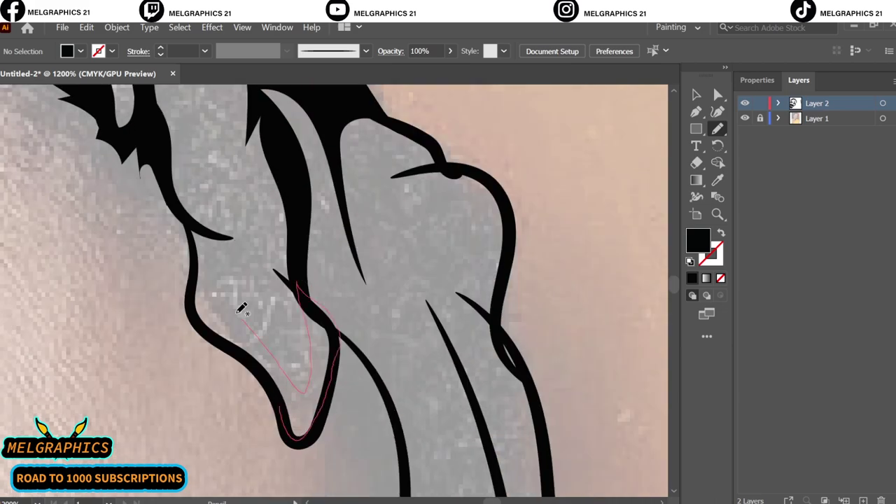
{"action": "left_click_drag", "start_coordinate": [172, 201], "coordinate": [171, 202]}
{"action": "scroll", "coordinate": [280, 381], "scroll_direction": "down", "scroll_amount": 1}
{"action": "scroll", "coordinate": [220, 311], "scroll_direction": "down", "scroll_amount": 1}
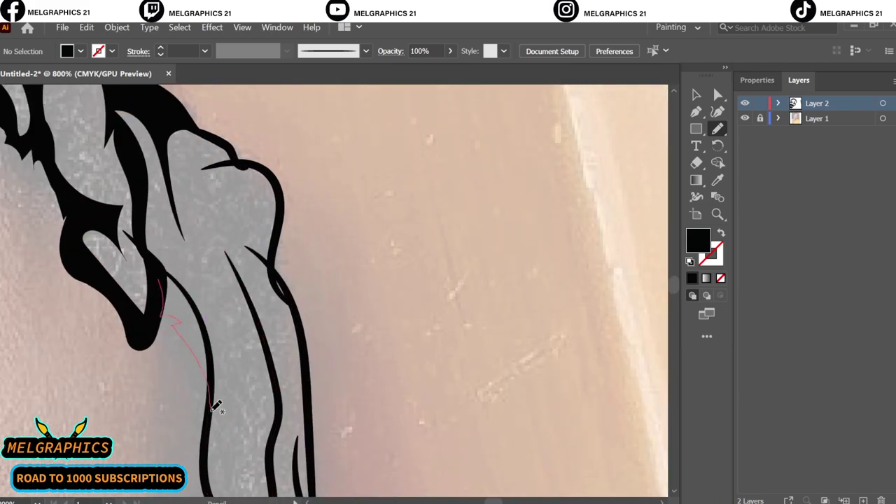
{"action": "scroll", "coordinate": [177, 246], "scroll_direction": "down", "scroll_amount": 5}
Add black shapes in the lower and hanging locks and shading inside the side dreadlock
{"action": "left_click_drag", "start_coordinate": [196, 161], "coordinate": [197, 156]}
{"action": "scroll", "coordinate": [240, 335], "scroll_direction": "up", "scroll_amount": 1}
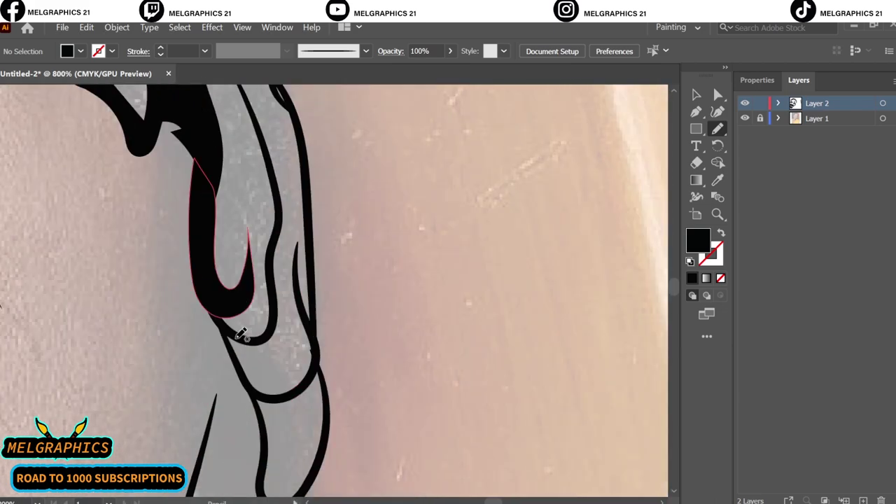
{"action": "left_click_drag", "start_coordinate": [269, 457], "coordinate": [263, 483]}
{"action": "scroll", "coordinate": [220, 394], "scroll_direction": "down", "scroll_amount": 3}
{"action": "scroll", "coordinate": [220, 394], "scroll_direction": "up", "scroll_amount": 2}
{"action": "left_click_drag", "start_coordinate": [306, 301], "coordinate": [343, 306]}
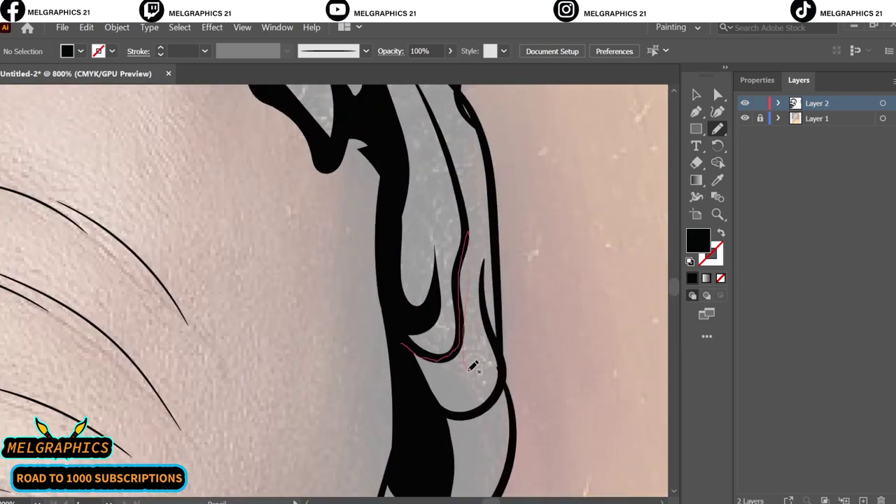
{"action": "left_click_drag", "start_coordinate": [469, 371], "coordinate": [463, 358]}
{"action": "scroll", "coordinate": [400, 327], "scroll_direction": "down", "scroll_amount": 2}
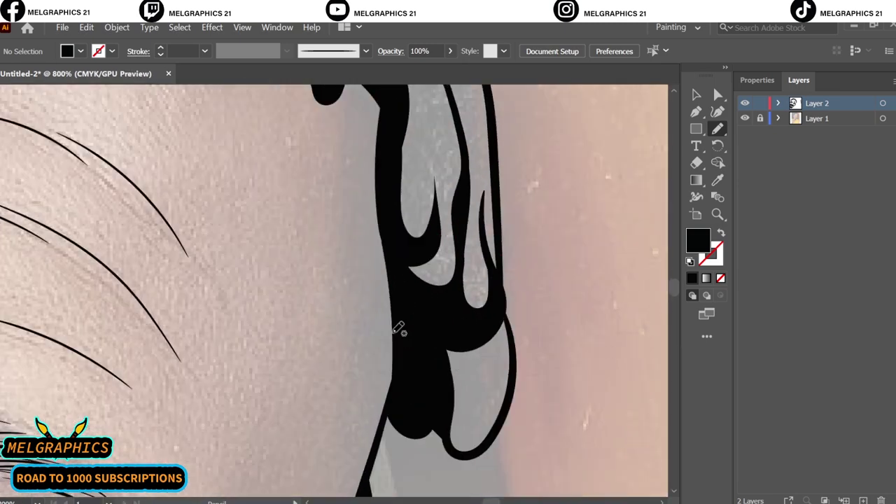
{"action": "left_click_drag", "start_coordinate": [448, 392], "coordinate": [467, 406]}
{"action": "scroll", "coordinate": [429, 155], "scroll_direction": "up", "scroll_amount": 3}
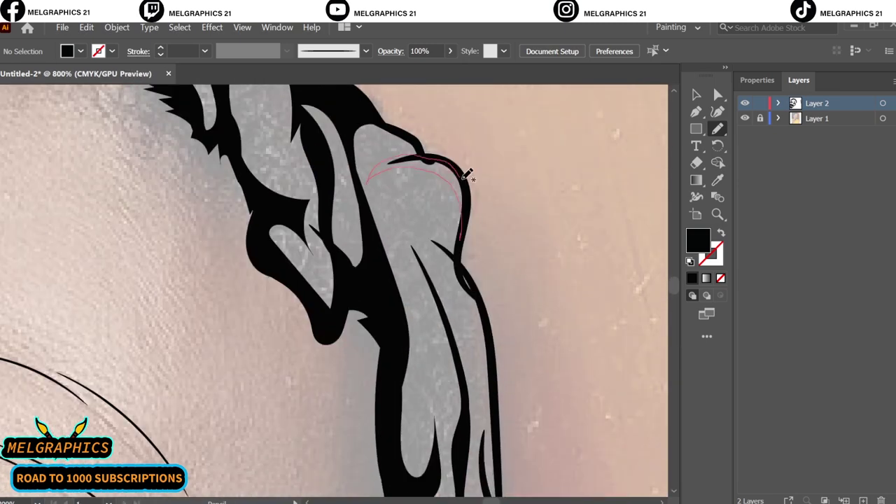
{"action": "left_click_drag", "start_coordinate": [365, 193], "coordinate": [364, 190]}
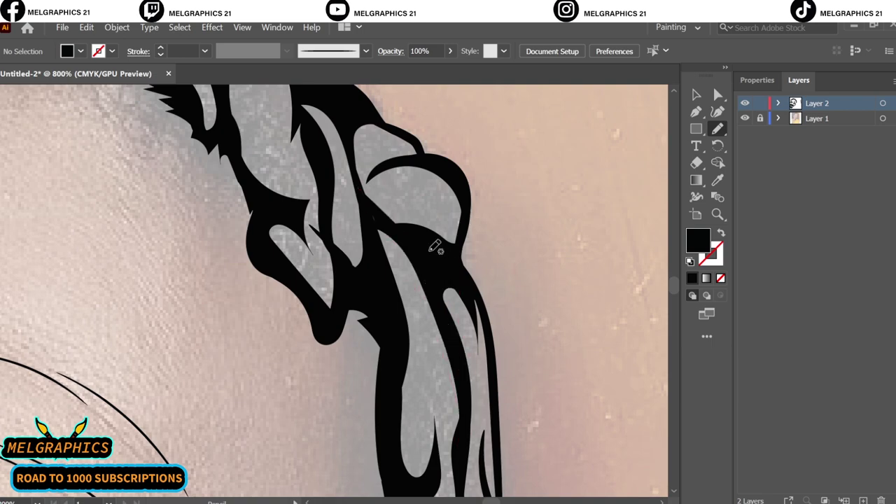
Zoom to fit the artboard and hide the reference photo layer to check the black line art
{"action": "key", "text": "ctrl+0"}
{"action": "left_click", "coordinate": [745, 119]}
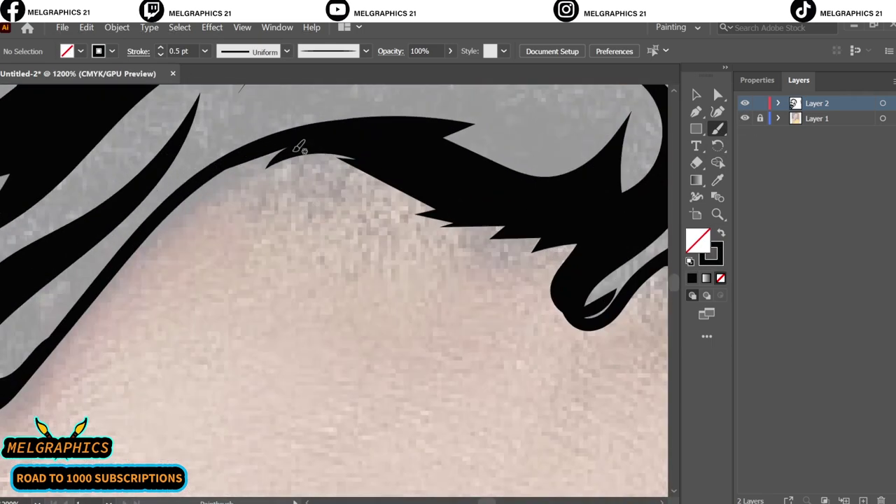
{"action": "scroll", "coordinate": [343, 229], "scroll_direction": "up", "scroll_amount": 1}
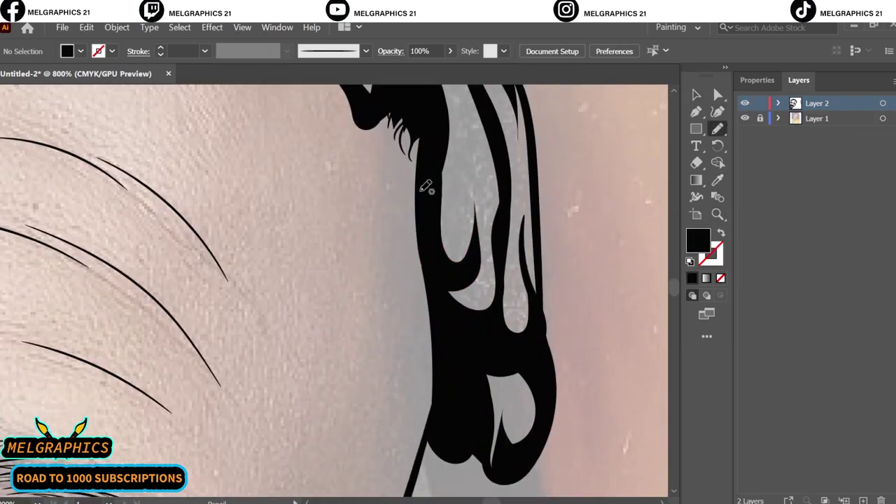
{"action": "key", "text": "b"}
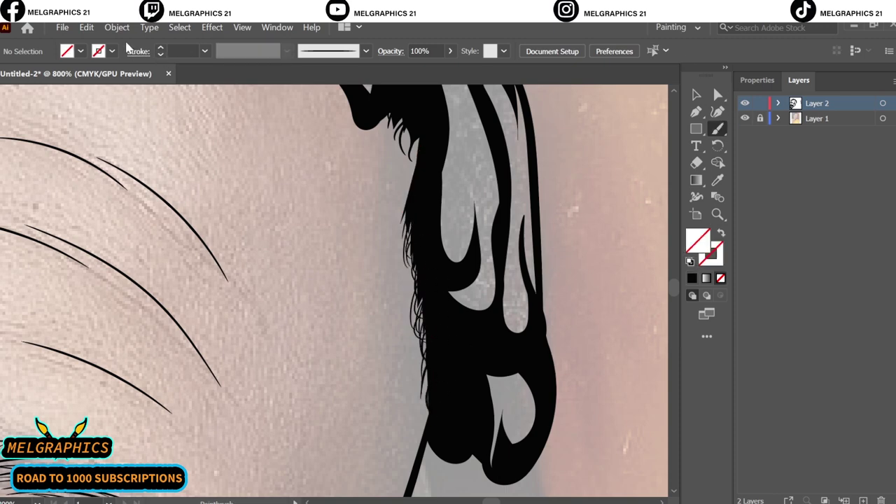
{"action": "key", "text": "ctrl+0"}
{"action": "left_click", "coordinate": [696, 95]}
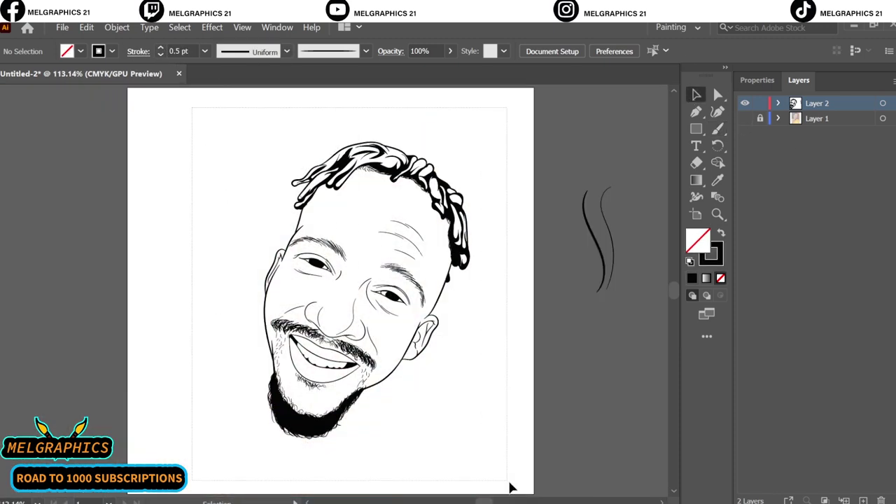
Select the artwork, lock the line-art layers, and set up the fill colour for the orange E27139 background
{"action": "left_click_drag", "start_coordinate": [510, 488], "coordinate": [106, 32]}
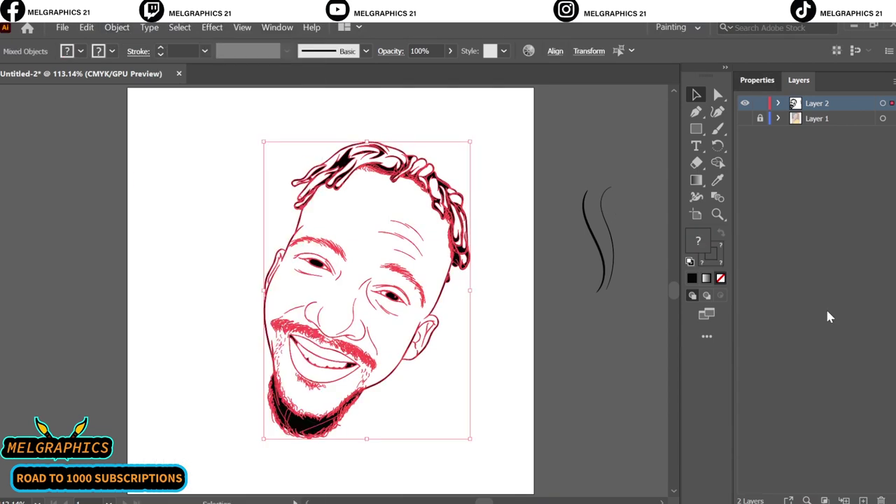
{"action": "left_click", "coordinate": [560, 376]}
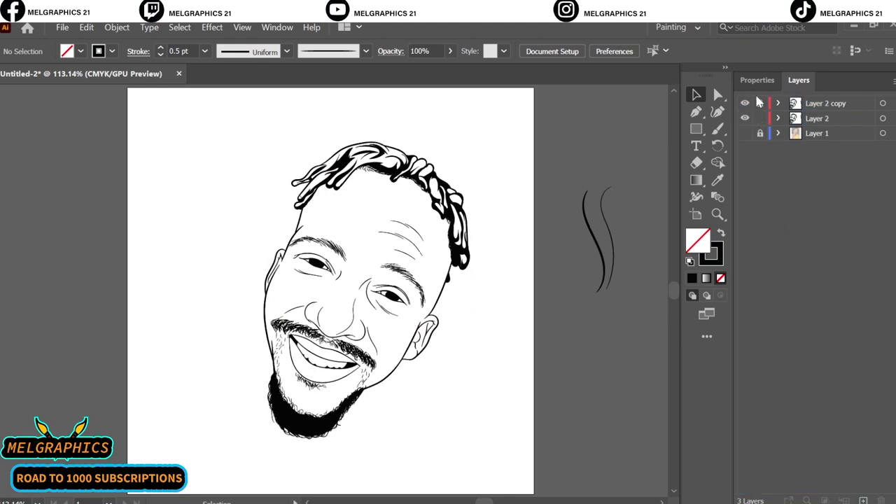
{"action": "left_click_drag", "start_coordinate": [760, 103], "coordinate": [761, 119]}
{"action": "left_click", "coordinate": [721, 232]}
{"action": "double_click", "coordinate": [697, 240]}
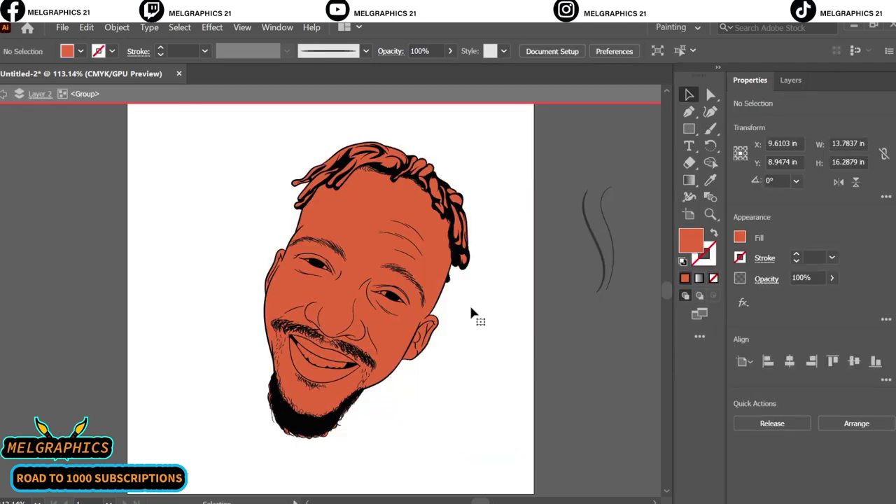
Expand the layer group in the Layers panel to list the portrait's shapes
{"action": "left_click", "coordinate": [799, 80]}
{"action": "left_click", "coordinate": [774, 117]}
{"action": "scroll", "coordinate": [856, 322], "scroll_direction": "down", "scroll_amount": 2}
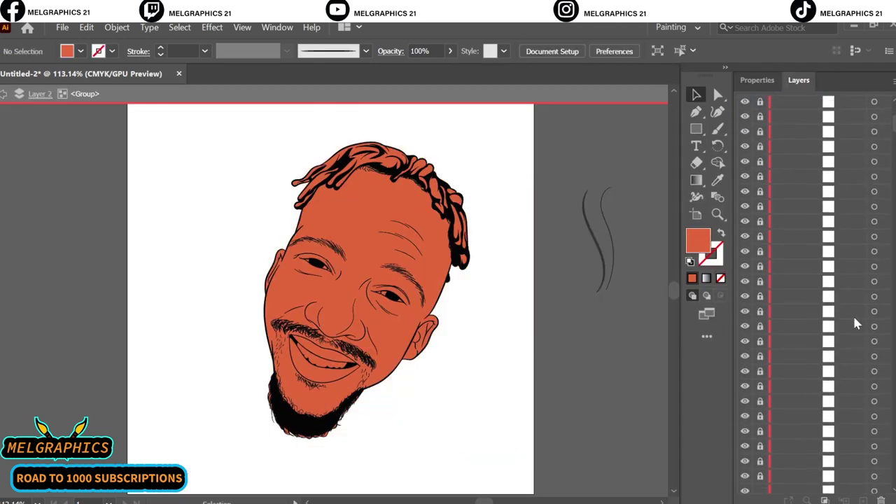
{"action": "scroll", "coordinate": [806, 266], "scroll_direction": "down", "scroll_amount": 2}
{"action": "scroll", "coordinate": [810, 256], "scroll_direction": "down", "scroll_amount": 1}
{"action": "scroll", "coordinate": [810, 253], "scroll_direction": "down", "scroll_amount": 2}
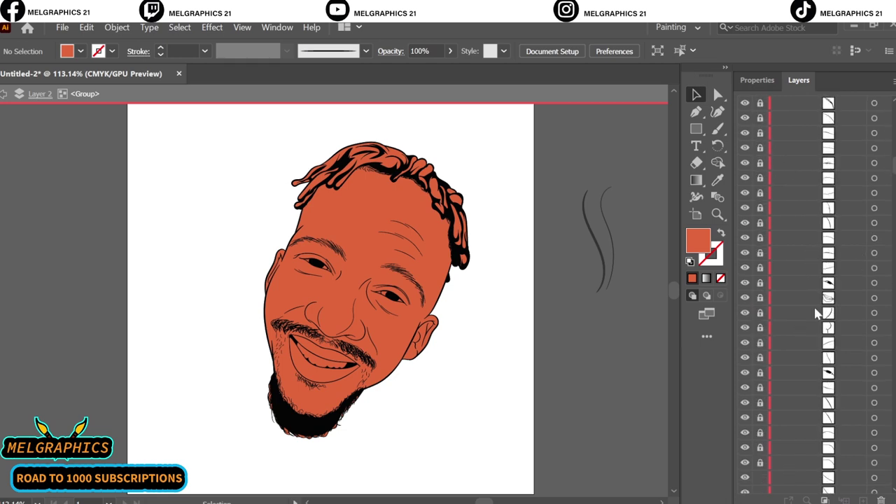
{"action": "scroll", "coordinate": [813, 294], "scroll_direction": "down", "scroll_amount": 2}
{"action": "scroll", "coordinate": [486, 250], "scroll_direction": "up", "scroll_amount": 10}
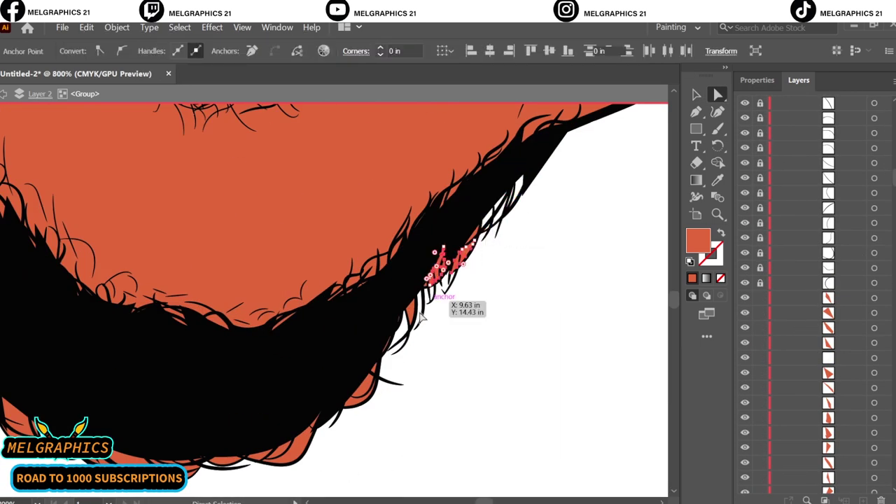
Select the orange path's stray points along the beard's lower edge, then the hair shape
{"action": "left_click_drag", "start_coordinate": [511, 175], "coordinate": [423, 260]}
{"action": "scroll", "coordinate": [423, 261], "scroll_direction": "left", "scroll_amount": 5}
{"action": "scroll", "coordinate": [132, 224], "scroll_direction": "up", "scroll_amount": 1}
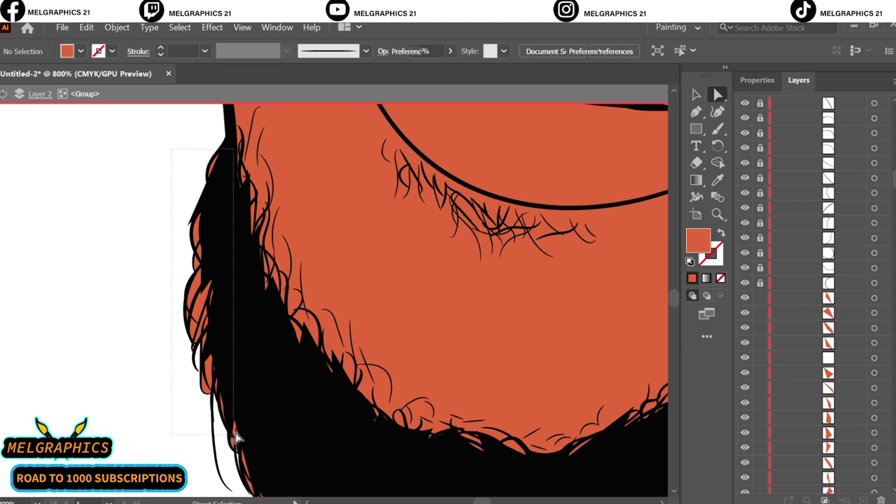
{"action": "scroll", "coordinate": [234, 430], "scroll_direction": "down", "scroll_amount": 3}
{"action": "left_click_drag", "start_coordinate": [190, 210], "coordinate": [654, 465]}
{"action": "left_click", "coordinate": [655, 466]}
{"action": "key", "text": "ctrl+0"}
Give the hair compound path a dark brown fill
{"action": "left_click", "coordinate": [372, 164]}
{"action": "scroll", "coordinate": [371, 165], "scroll_direction": "up", "scroll_amount": 3}
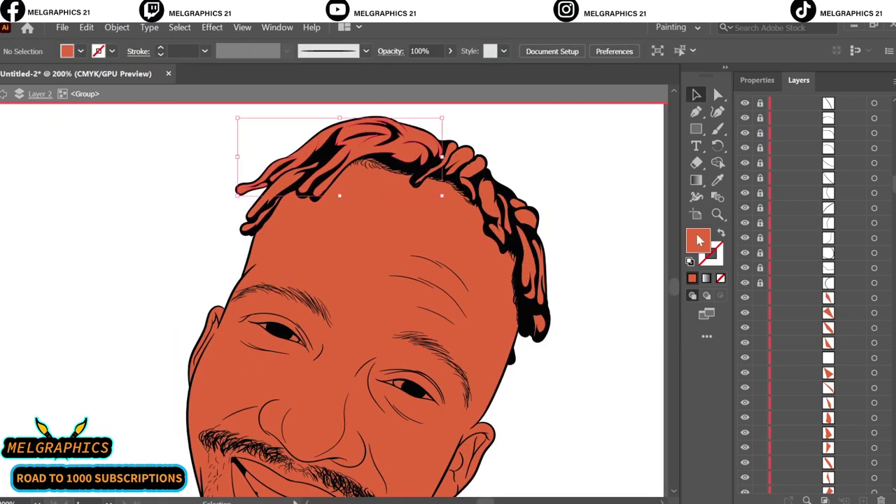
{"action": "double_click", "coordinate": [699, 240]}
{"action": "key", "text": "Return"}
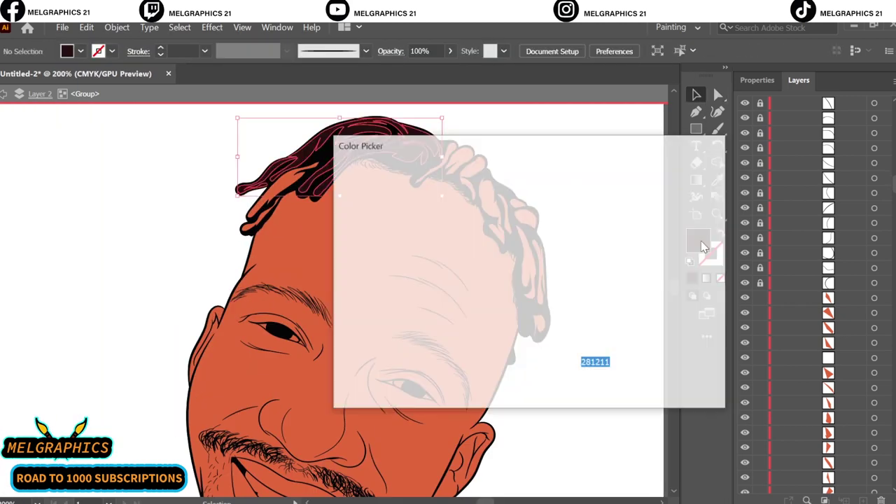
Eyedrop the dark brown onto the small orange hair strands, then deselect
{"action": "left_click", "coordinate": [456, 152]}
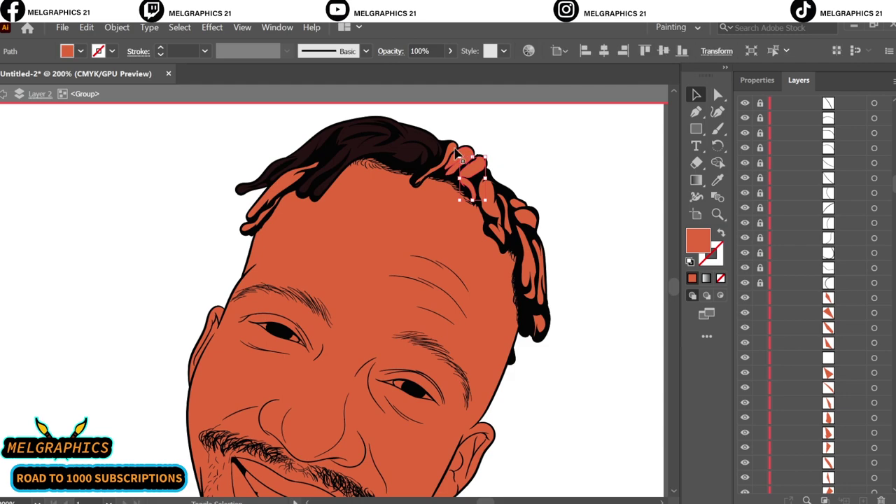
{"action": "key", "text": "i"}
{"action": "left_click", "coordinate": [545, 325]}
{"action": "left_click", "coordinate": [463, 161], "text": "ctrl"}
{"action": "left_click", "coordinate": [626, 184]}
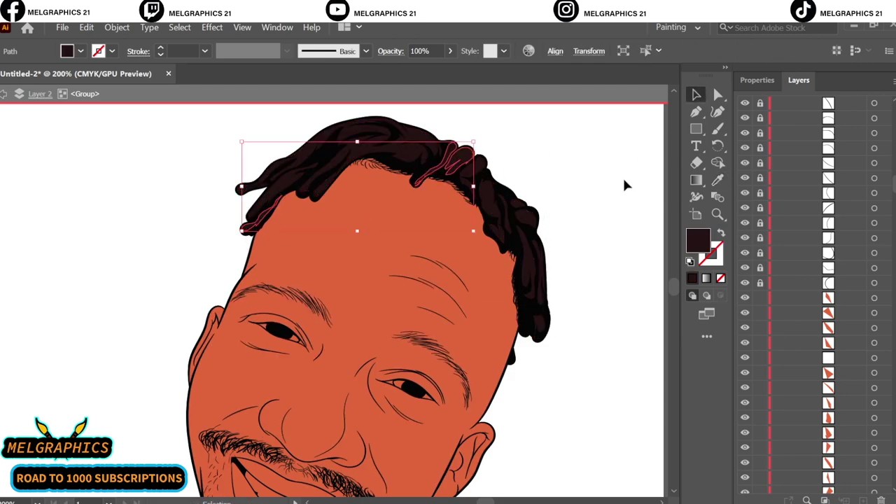
{"action": "scroll", "coordinate": [481, 276], "scroll_direction": "up", "scroll_amount": 5}
{"action": "scroll", "coordinate": [397, 226], "scroll_direction": "down", "scroll_amount": 4}
{"action": "scroll", "coordinate": [515, 354], "scroll_direction": "up", "scroll_amount": 2}
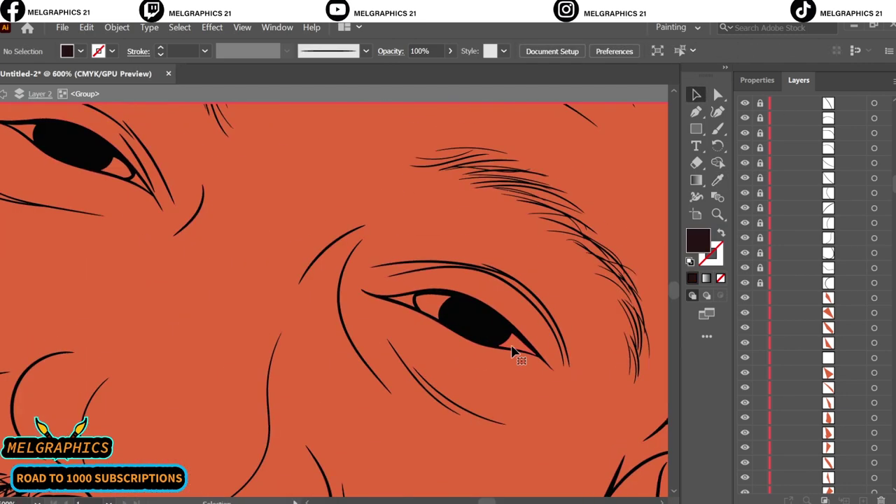
Fill both eye highlights white and the inner eye corners dark red
{"action": "left_click", "coordinate": [80, 51]}
{"action": "left_click", "coordinate": [28, 76]}
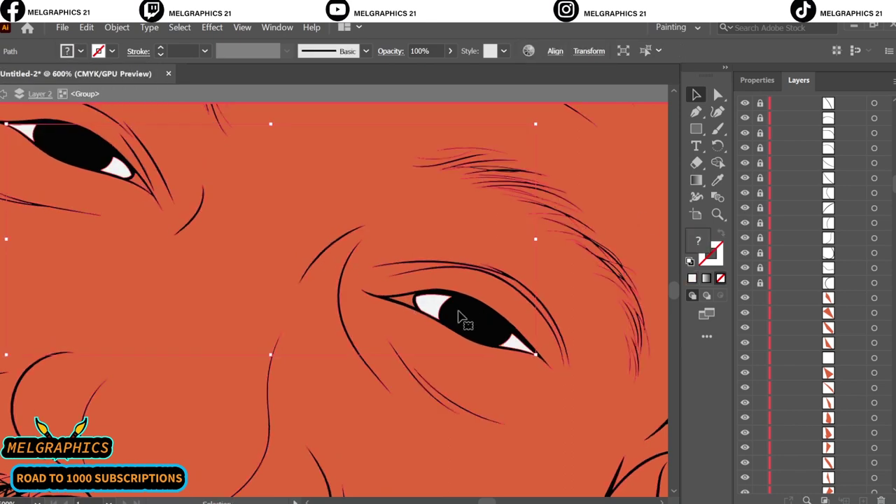
{"action": "left_click", "coordinate": [138, 194]}
{"action": "double_click", "coordinate": [698, 240]}
{"action": "left_click", "coordinate": [464, 296]}
{"action": "left_click", "coordinate": [641, 189]}
Fill the teeth light grey, the lower mouth 9B4C4C and the upper mouth 663131
{"action": "scroll", "coordinate": [327, 390], "scroll_direction": "down", "scroll_amount": 3}
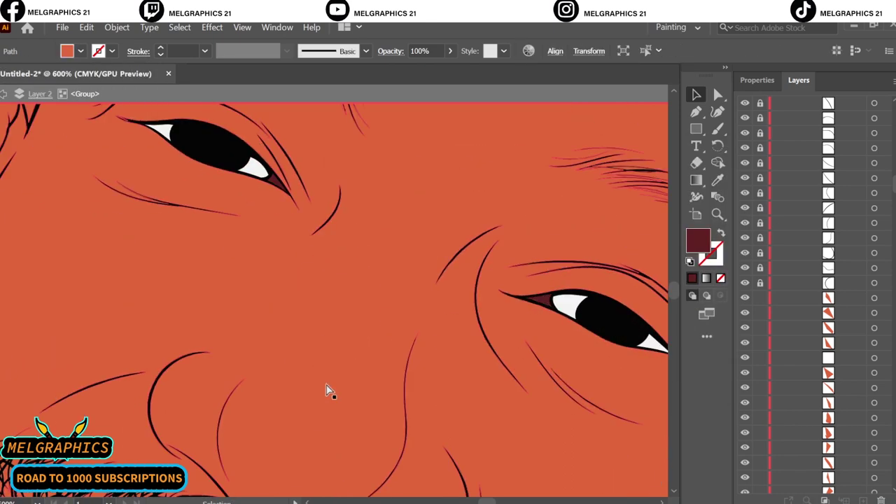
{"action": "left_click", "coordinate": [80, 51]}
{"action": "left_click", "coordinate": [42, 105]}
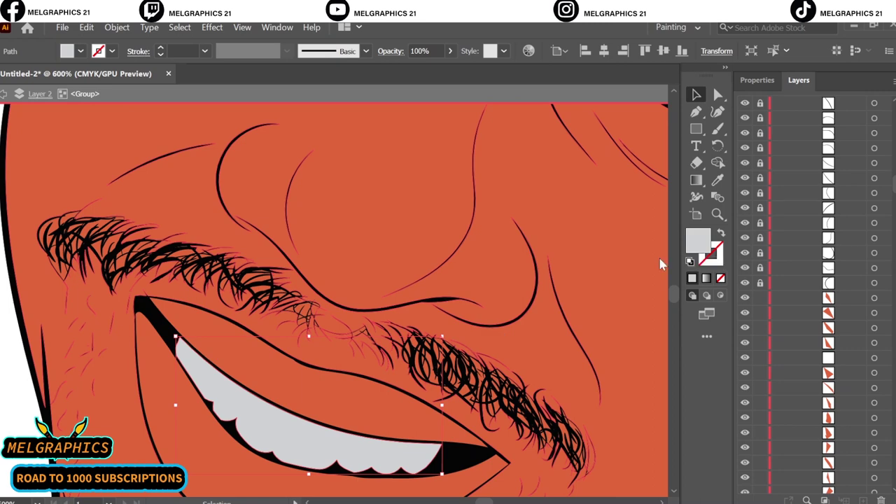
{"action": "double_click", "coordinate": [698, 240]}
{"action": "left_click", "coordinate": [681, 190]}
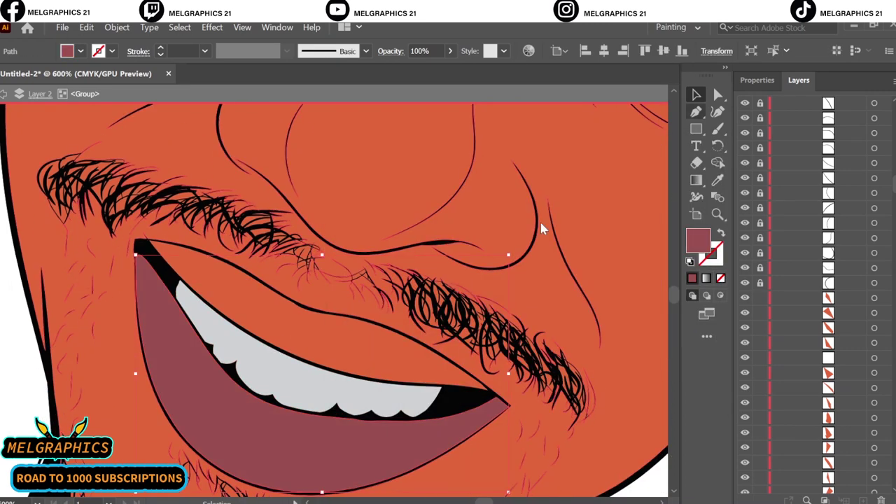
{"action": "double_click", "coordinate": [698, 240]}
{"action": "left_click", "coordinate": [437, 294]}
{"action": "left_click", "coordinate": [681, 190]}
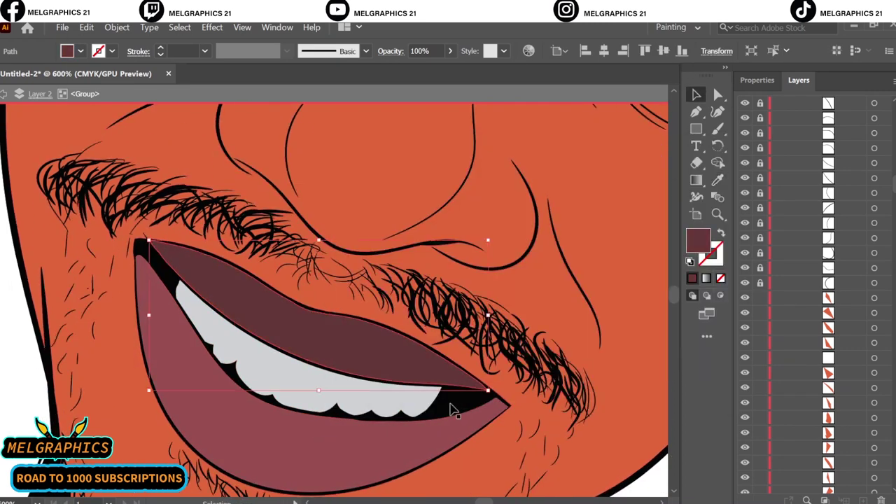
{"action": "key", "text": "ctrl+shift+a"}
{"action": "key", "text": "ctrl+0"}
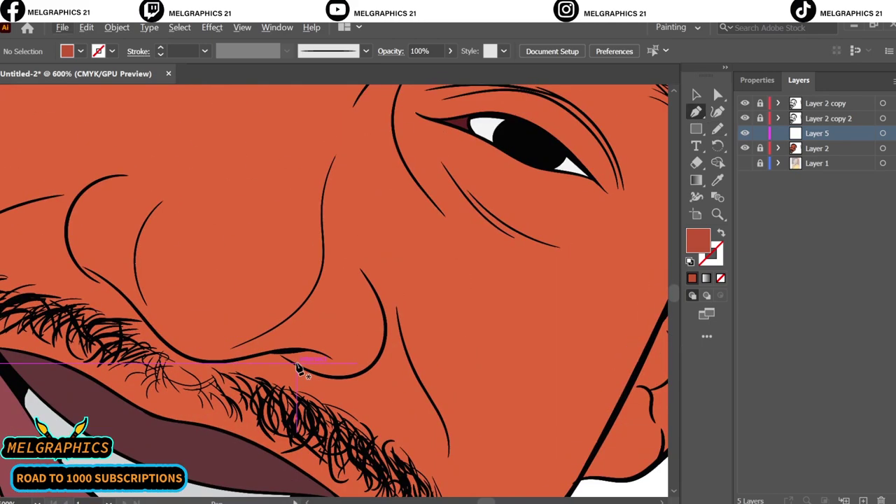
Draw a closed darker-red shadow shape down the side of the nose to the nostril
{"action": "left_click", "coordinate": [436, 254]}
{"action": "scroll", "coordinate": [436, 255], "scroll_direction": "up", "scroll_amount": 3}
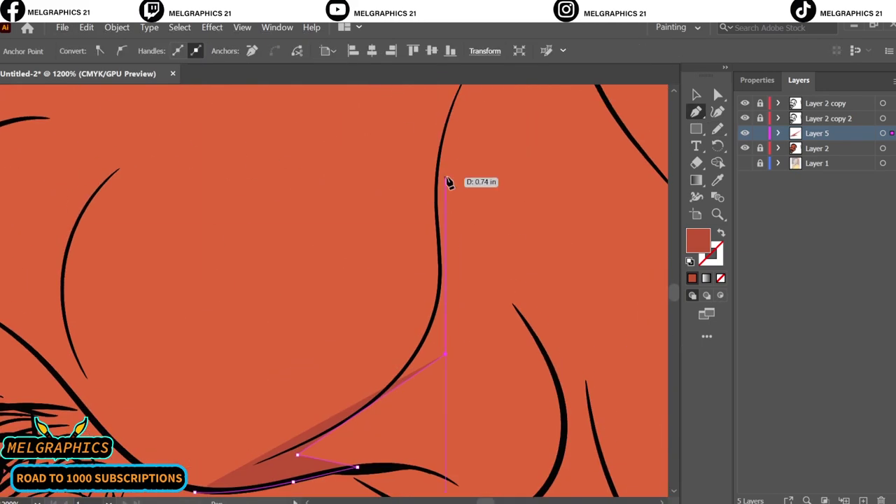
{"action": "left_click", "coordinate": [448, 184]}
{"action": "scroll", "coordinate": [448, 184], "scroll_direction": "up", "scroll_amount": 2}
{"action": "left_click", "coordinate": [490, 123]}
{"action": "left_click", "coordinate": [308, 384]}
{"action": "left_click", "coordinate": [390, 304]}
{"action": "left_click", "coordinate": [410, 334]}
{"action": "left_click", "coordinate": [411, 421]}
{"action": "scroll", "coordinate": [410, 421], "scroll_direction": "down", "scroll_amount": 5}
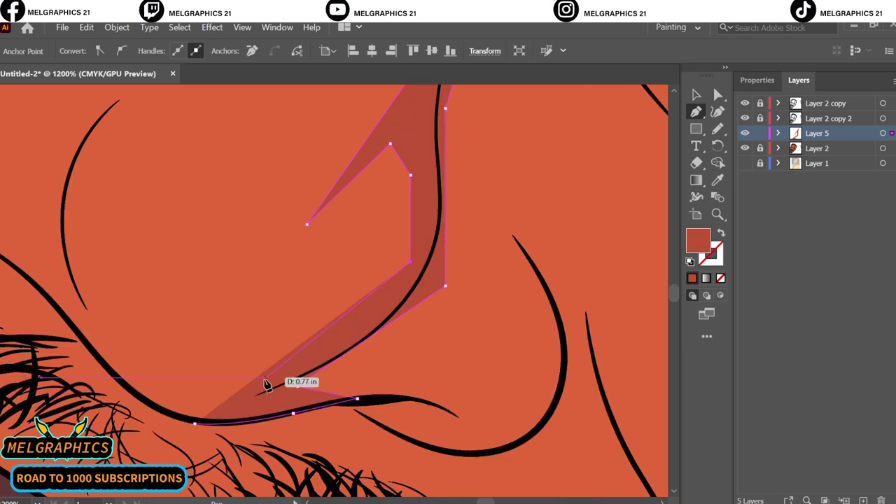
{"action": "scroll", "coordinate": [134, 417], "scroll_direction": "up", "scroll_amount": 3}
{"action": "left_click", "coordinate": [219, 353]}
{"action": "left_click", "coordinate": [130, 306]}
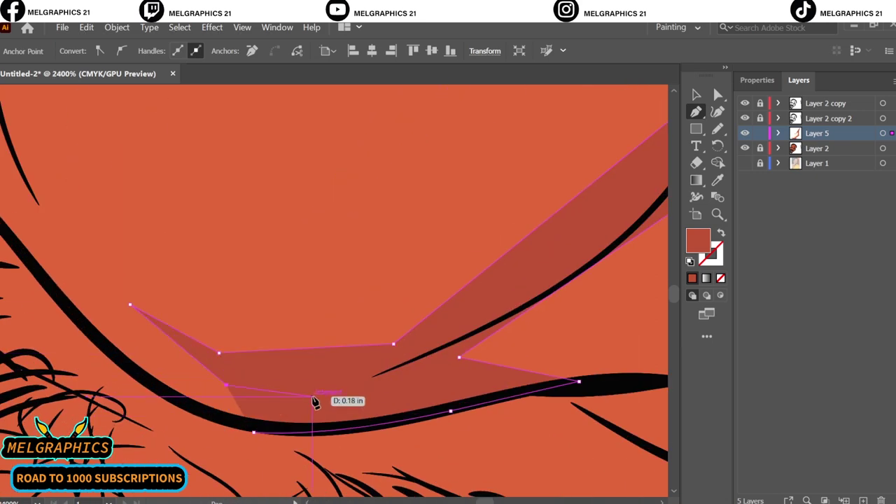
{"action": "left_click", "coordinate": [254, 432]}
Draw a second shadow shape around the nostril and nose tip, up beside the nose bridge
{"action": "scroll", "coordinate": [620, 324], "scroll_direction": "down", "scroll_amount": 6}
{"action": "scroll", "coordinate": [493, 346], "scroll_direction": "up", "scroll_amount": 3}
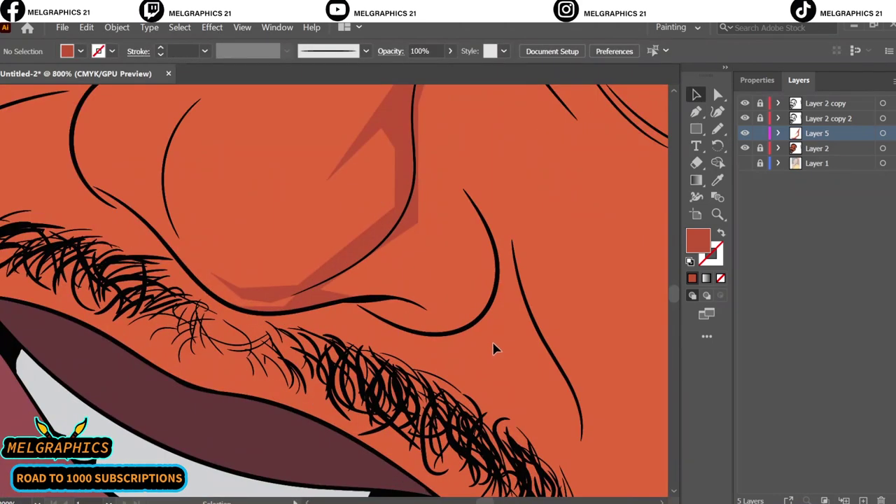
{"action": "left_click", "coordinate": [326, 352]}
{"action": "left_click", "coordinate": [401, 332]}
{"action": "left_click", "coordinate": [413, 360]}
{"action": "left_click", "coordinate": [436, 375]}
{"action": "scroll", "coordinate": [398, 367], "scroll_direction": "up", "scroll_amount": 3}
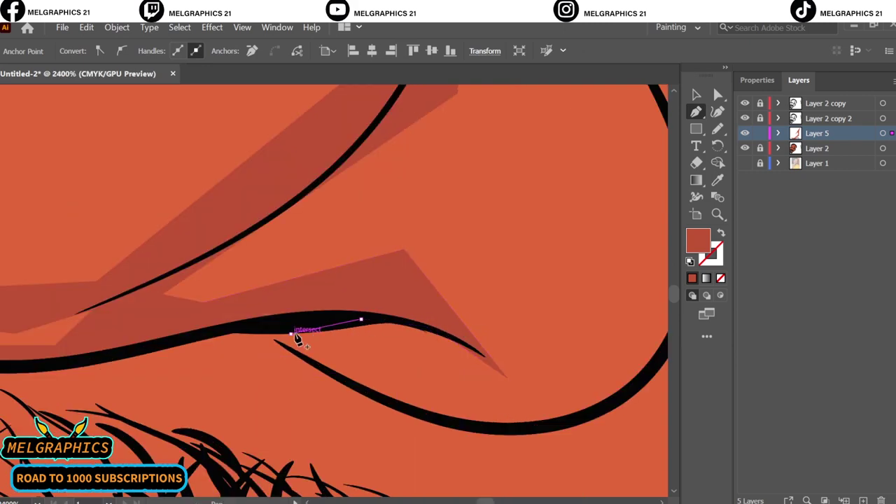
{"action": "scroll", "coordinate": [298, 339], "scroll_direction": "down", "scroll_amount": 3}
{"action": "scroll", "coordinate": [550, 316], "scroll_direction": "up", "scroll_amount": 3}
{"action": "left_click", "coordinate": [421, 270]}
{"action": "left_click", "coordinate": [422, 318]}
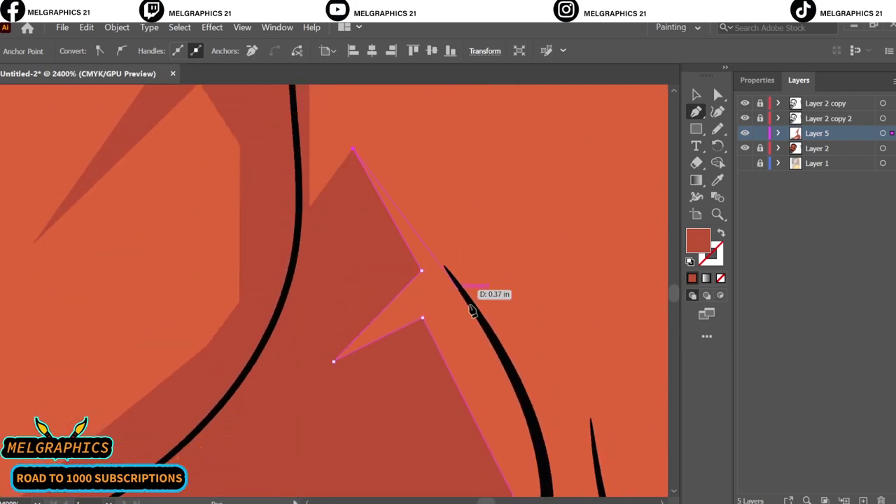
{"action": "scroll", "coordinate": [470, 312], "scroll_direction": "down", "scroll_amount": 3}
{"action": "scroll", "coordinate": [236, 410], "scroll_direction": "up", "scroll_amount": 3}
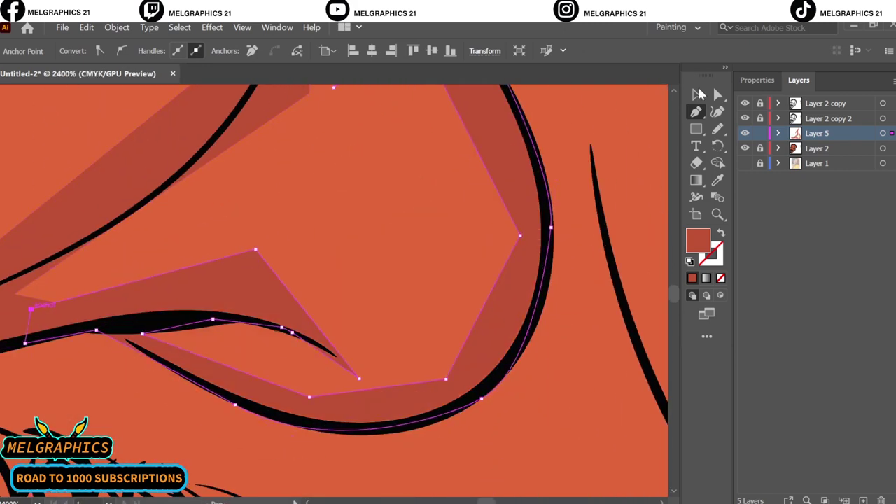
{"action": "scroll", "coordinate": [434, 367], "scroll_direction": "down", "scroll_amount": 3}
{"action": "scroll", "coordinate": [431, 392], "scroll_direction": "up", "scroll_amount": 2}
{"action": "left_click", "coordinate": [411, 341]}
{"action": "scroll", "coordinate": [413, 280], "scroll_direction": "down", "scroll_amount": 2}
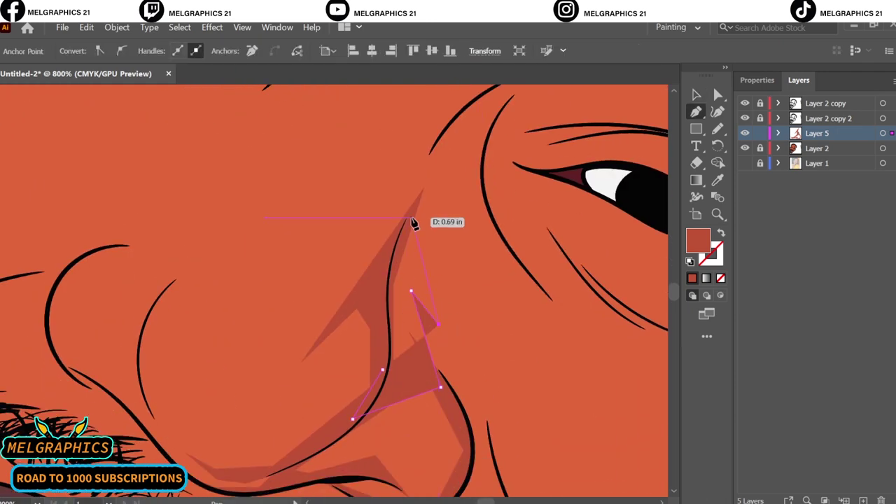
{"action": "left_click", "coordinate": [413, 223]}
{"action": "scroll", "coordinate": [582, 436], "scroll_direction": "down", "scroll_amount": 3}
{"action": "scroll", "coordinate": [306, 446], "scroll_direction": "up", "scroll_amount": 3}
{"action": "scroll", "coordinate": [295, 347], "scroll_direction": "down", "scroll_amount": 1}
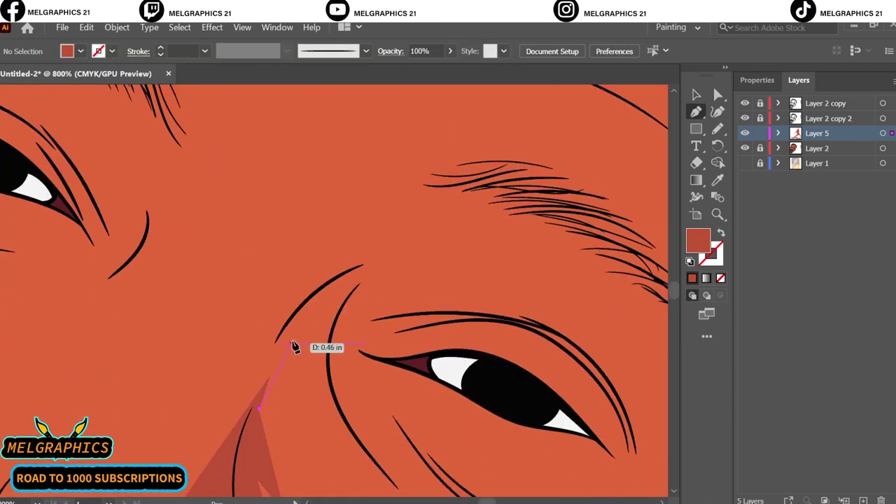
Trace the eye shadow from the inner corner along the lower lash line and across the eye
{"action": "left_click", "coordinate": [301, 335]}
{"action": "left_click", "coordinate": [310, 398]}
{"action": "scroll", "coordinate": [350, 421], "scroll_direction": "down", "scroll_amount": 1}
{"action": "left_click", "coordinate": [358, 369]}
{"action": "left_click", "coordinate": [389, 358]}
{"action": "left_click", "coordinate": [437, 440]}
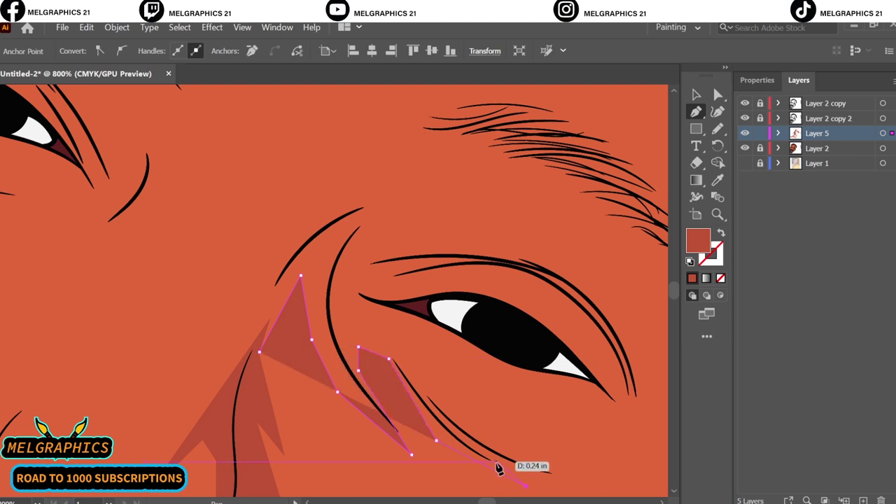
{"action": "left_click", "coordinate": [526, 485]}
{"action": "left_click", "coordinate": [599, 475]}
{"action": "scroll", "coordinate": [611, 474], "scroll_direction": "down", "scroll_amount": 1}
{"action": "left_click", "coordinate": [608, 420]}
{"action": "left_click", "coordinate": [540, 416]}
{"action": "left_click", "coordinate": [463, 379]}
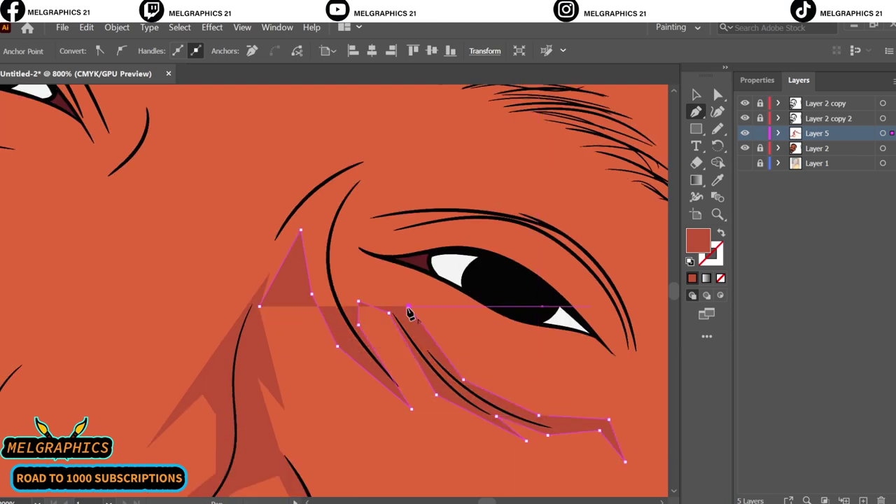
{"action": "left_click", "coordinate": [409, 306]}
{"action": "left_click", "coordinate": [393, 278]}
{"action": "left_click", "coordinate": [512, 304]}
Continue the shadow around the upper eyelid, the outer eye corner and above the lid
{"action": "left_click", "coordinate": [452, 224]}
{"action": "left_click", "coordinate": [516, 224]}
{"action": "left_click", "coordinate": [591, 272]}
{"action": "left_click", "coordinate": [604, 344]}
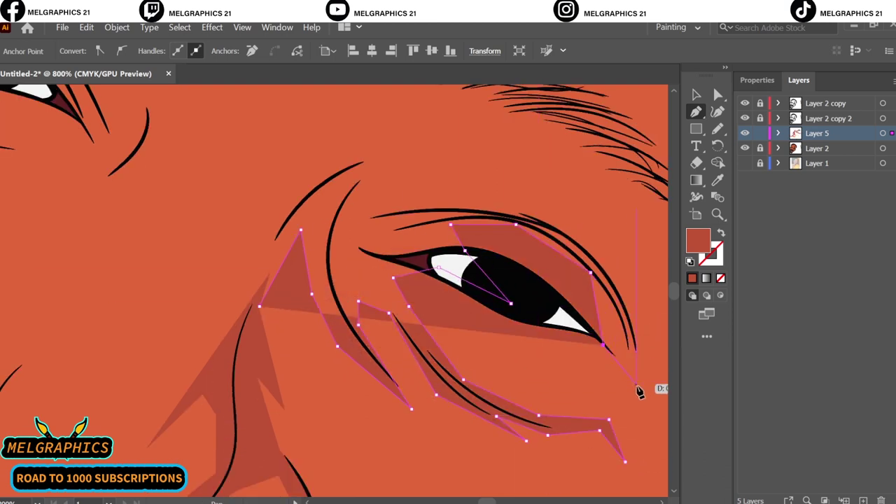
{"action": "left_click", "coordinate": [626, 369]}
{"action": "scroll", "coordinate": [626, 369], "scroll_direction": "right", "scroll_amount": 2}
{"action": "left_click", "coordinate": [492, 232]}
{"action": "left_click", "coordinate": [305, 212]}
{"action": "left_click", "coordinate": [335, 185]}
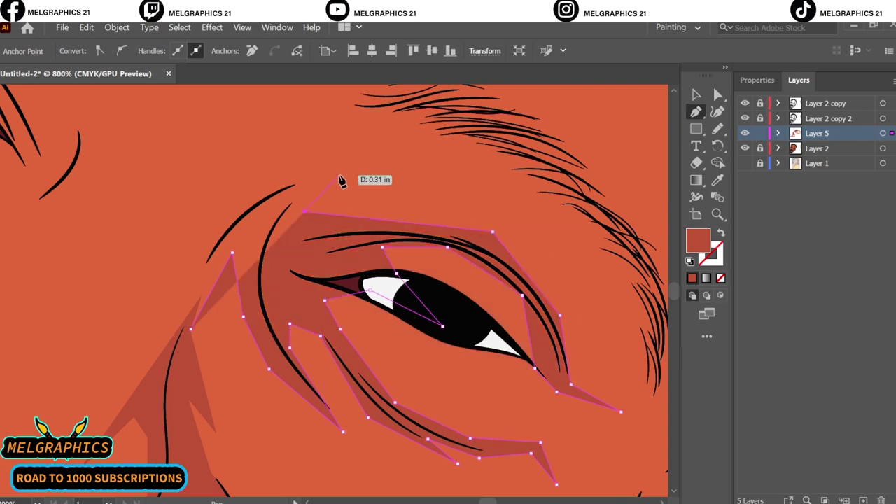
{"action": "left_click", "coordinate": [463, 159]}
{"action": "left_click", "coordinate": [542, 193]}
{"action": "scroll", "coordinate": [589, 240], "scroll_direction": "up", "scroll_amount": 2}
Trace the shadow along the top of the eyebrow and close the eye-and-brow shape
{"action": "left_click", "coordinate": [602, 264]}
{"action": "left_click", "coordinate": [566, 212]}
{"action": "left_click", "coordinate": [514, 175]}
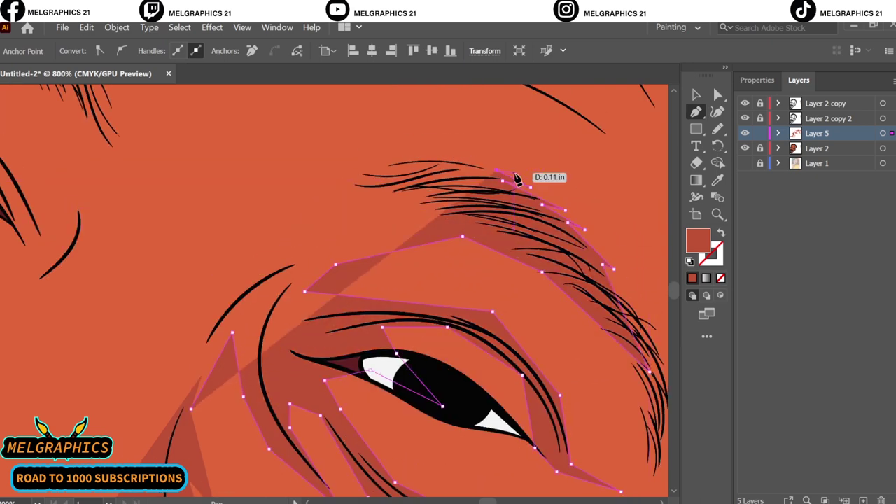
{"action": "left_click", "coordinate": [431, 155]}
{"action": "scroll", "coordinate": [364, 182], "scroll_direction": "up", "scroll_amount": 1}
{"action": "left_click", "coordinate": [339, 210]}
{"action": "left_click", "coordinate": [213, 353]}
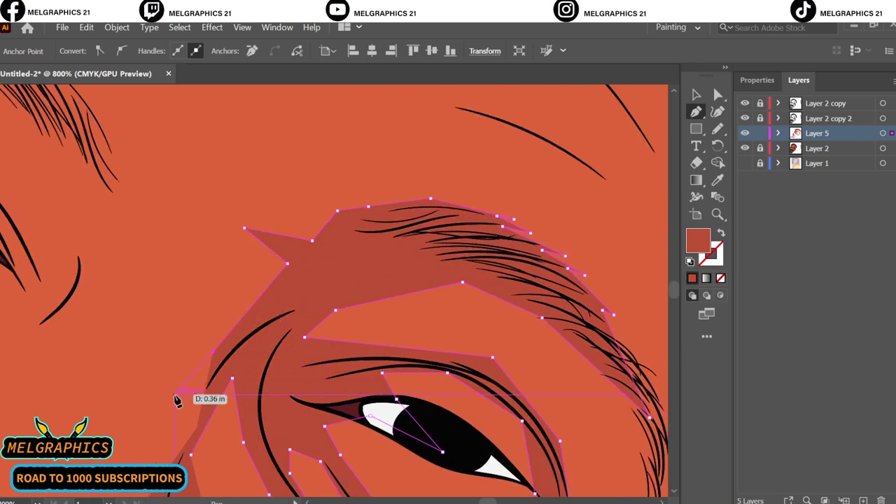
{"action": "left_click", "coordinate": [193, 456]}
{"action": "key", "text": "v"}
{"action": "left_click", "coordinate": [620, 232]}
{"action": "key", "text": "ctrl+0"}
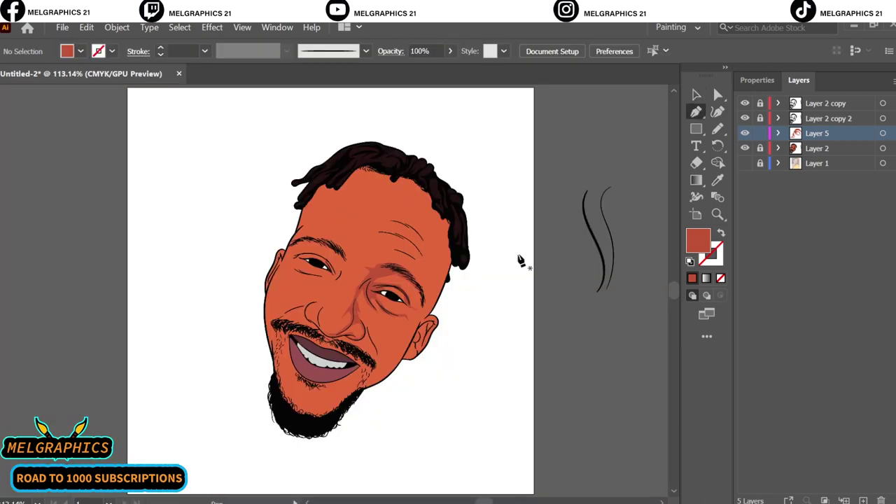
Finish the shadow shape below the eye and fit the artboard in view
{"action": "scroll", "coordinate": [410, 302], "scroll_direction": "up", "scroll_amount": 5}
{"action": "left_click", "coordinate": [416, 387]}
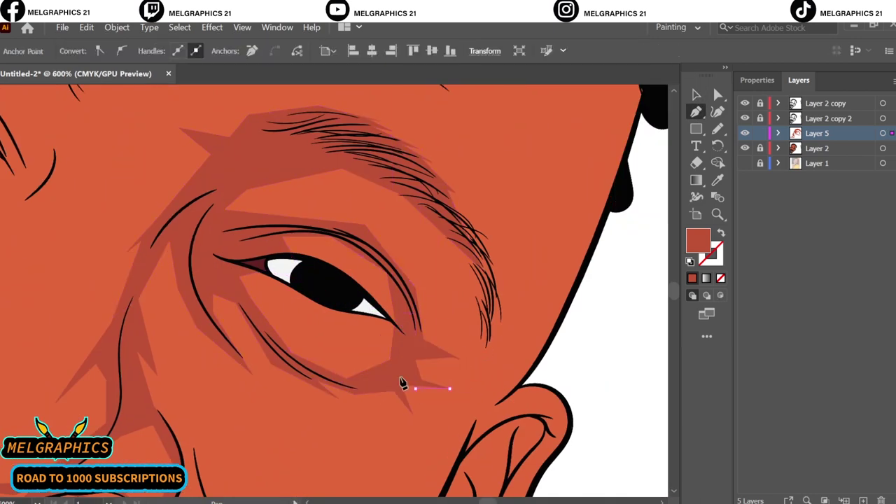
{"action": "key", "text": "v"}
{"action": "key", "text": "ctrl+0"}
Start a darker shadow shape at the eye's outer corner, extending it below the eye
{"action": "scroll", "coordinate": [565, 325], "scroll_direction": "up", "scroll_amount": 5}
{"action": "key", "text": "p"}
{"action": "left_click", "coordinate": [369, 295]}
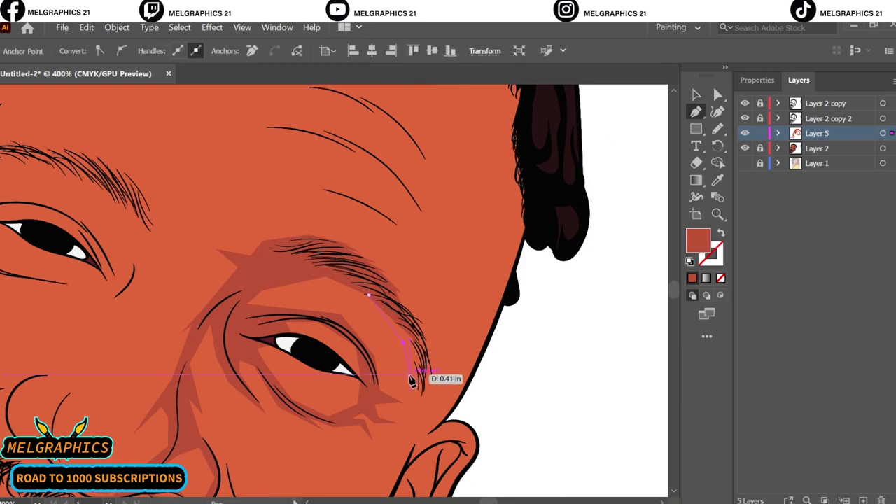
{"action": "scroll", "coordinate": [417, 418], "scroll_direction": "up", "scroll_amount": 5}
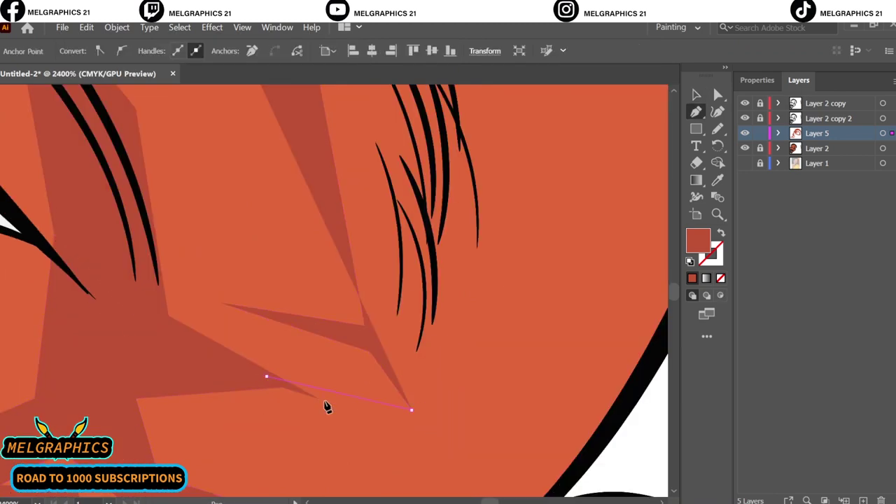
{"action": "scroll", "coordinate": [327, 407], "scroll_direction": "down", "scroll_amount": 3}
{"action": "left_click", "coordinate": [350, 380]}
{"action": "scroll", "coordinate": [315, 416], "scroll_direction": "down", "scroll_amount": 3}
{"action": "left_click", "coordinate": [326, 297]}
{"action": "left_click", "coordinate": [137, 369]}
Trace the shadow along the jaw edge and up the face edge to the hairline
{"action": "scroll", "coordinate": [207, 459], "scroll_direction": "down", "scroll_amount": 3}
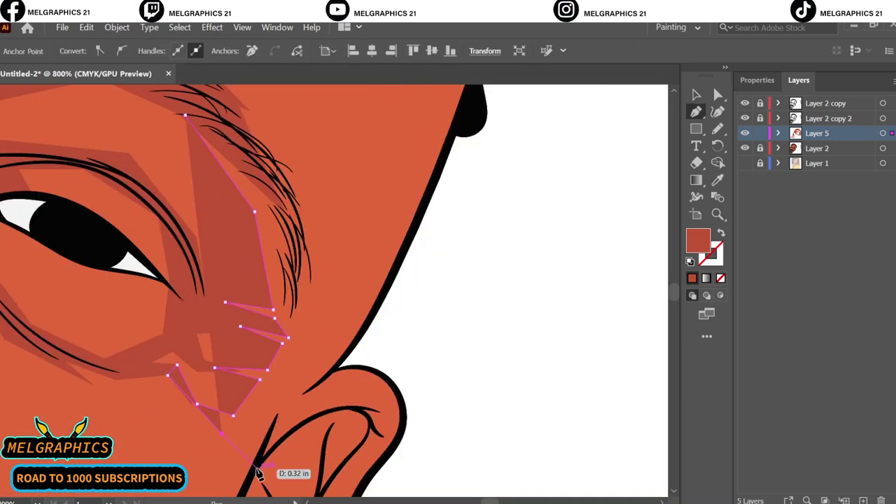
{"action": "left_click", "coordinate": [260, 472]}
{"action": "scroll", "coordinate": [369, 330], "scroll_direction": "up", "scroll_amount": 2}
{"action": "scroll", "coordinate": [444, 190], "scroll_direction": "up", "scroll_amount": 2}
{"action": "left_click", "coordinate": [456, 180]}
{"action": "scroll", "coordinate": [455, 181], "scroll_direction": "down", "scroll_amount": 2}
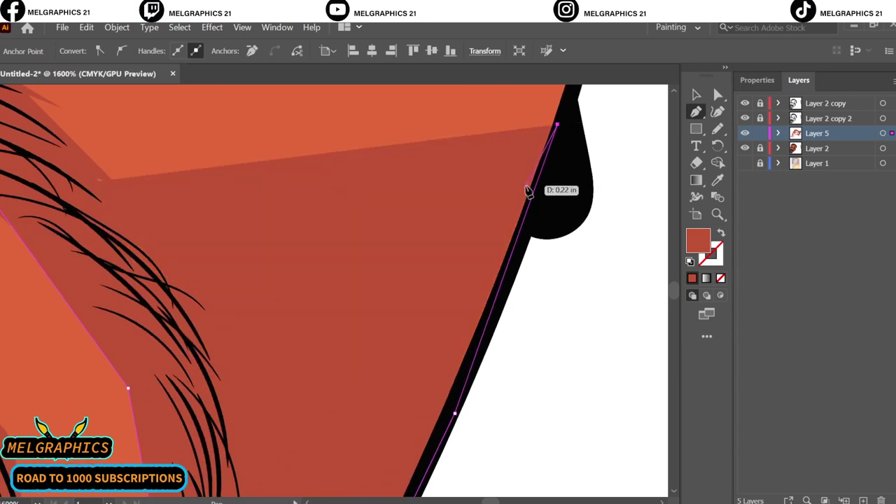
{"action": "scroll", "coordinate": [530, 192], "scroll_direction": "down", "scroll_amount": 2}
{"action": "scroll", "coordinate": [570, 246], "scroll_direction": "down", "scroll_amount": 2}
{"action": "left_click", "coordinate": [606, 242]}
{"action": "left_click", "coordinate": [587, 137]}
{"action": "left_click", "coordinate": [531, 94]}
{"action": "scroll", "coordinate": [530, 141], "scroll_direction": "up", "scroll_amount": 1}
{"action": "left_click", "coordinate": [513, 195]}
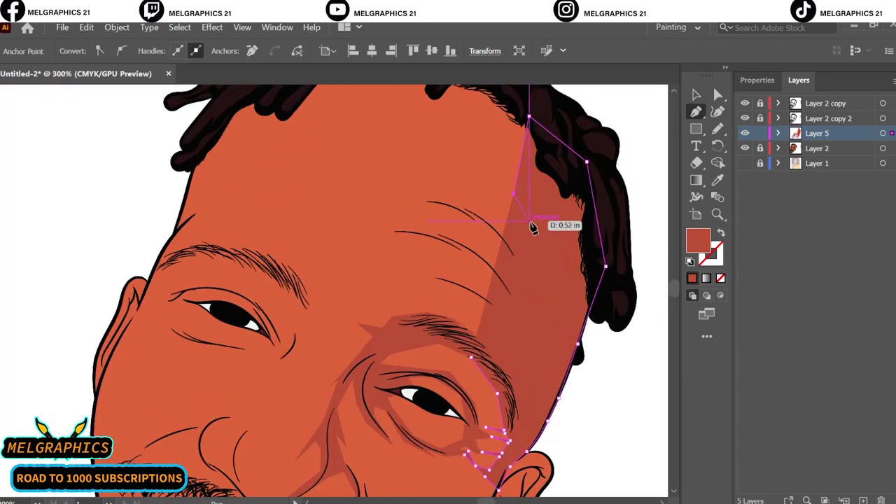
{"action": "scroll", "coordinate": [506, 234], "scroll_direction": "up", "scroll_amount": 4}
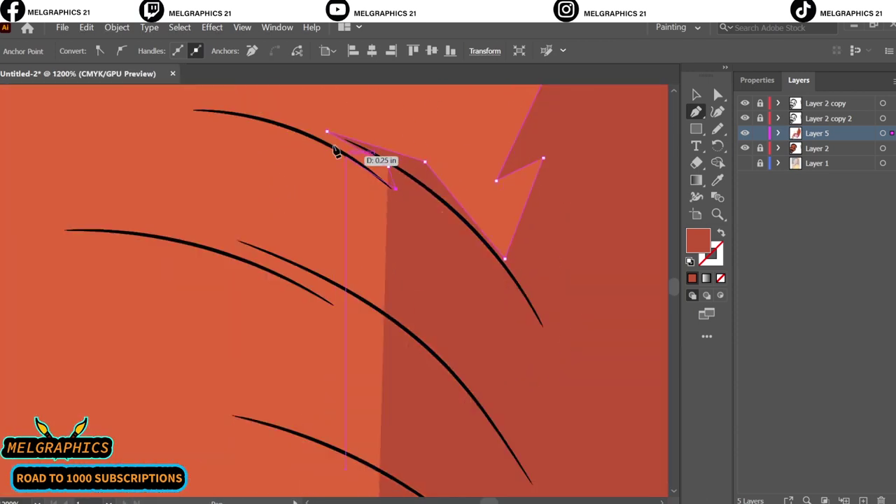
Draw and close a forehead shadow shape following the crease, then view the whole portrait
{"action": "left_click", "coordinate": [279, 171]}
{"action": "scroll", "coordinate": [544, 276], "scroll_direction": "down", "scroll_amount": 2}
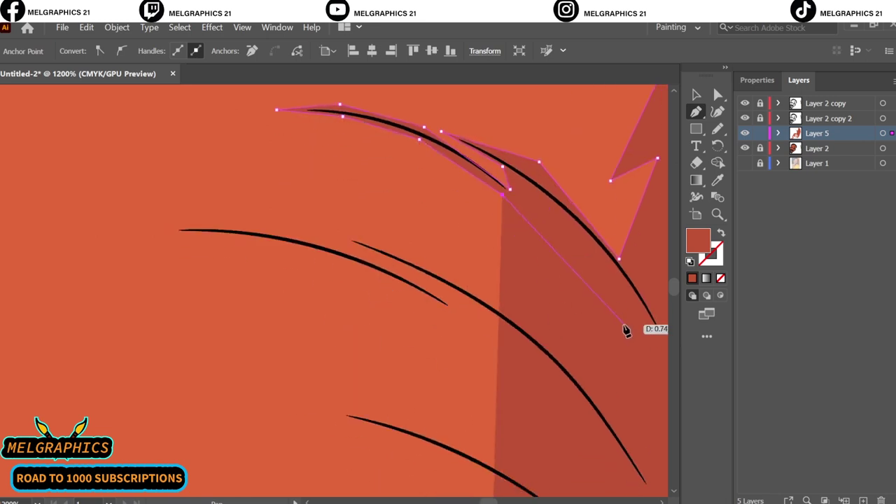
{"action": "left_click", "coordinate": [638, 355]}
{"action": "left_click", "coordinate": [634, 454]}
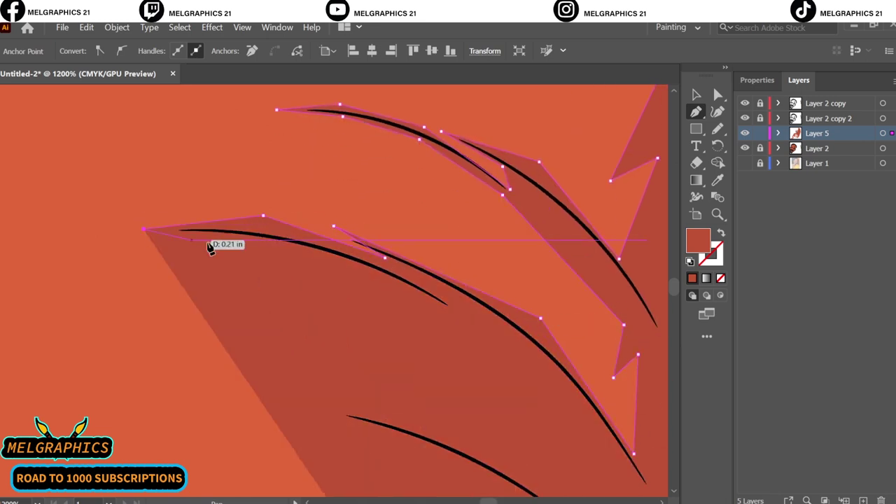
{"action": "left_click", "coordinate": [363, 275]}
{"action": "scroll", "coordinate": [357, 414], "scroll_direction": "down", "scroll_amount": 5}
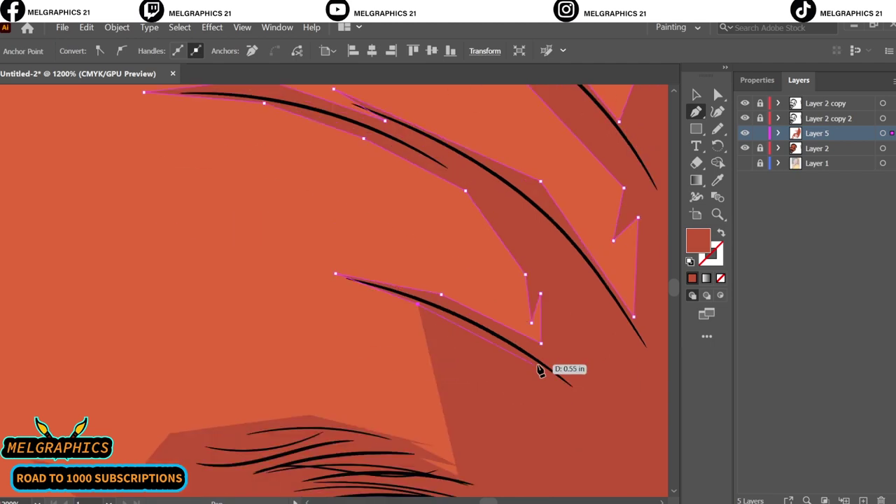
{"action": "scroll", "coordinate": [540, 367], "scroll_direction": "down", "scroll_amount": 5}
{"action": "left_click", "coordinate": [518, 390]}
{"action": "key", "text": "v"}
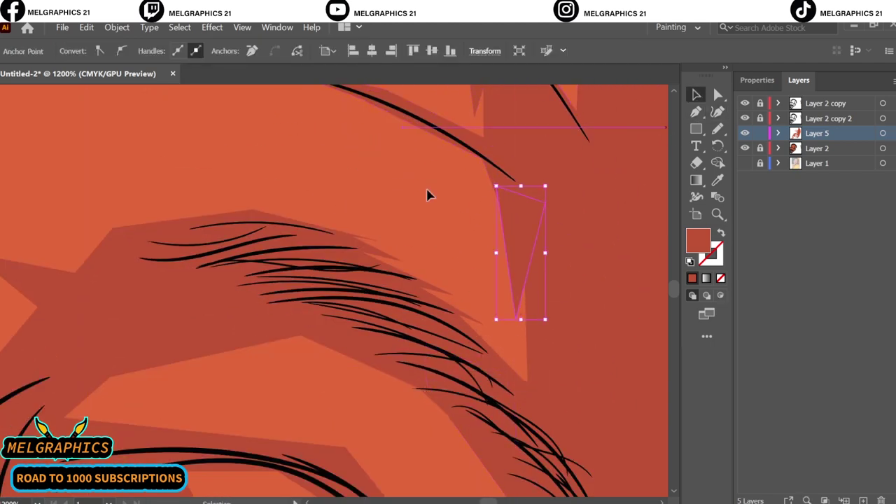
{"action": "key", "text": "ctrl+0"}
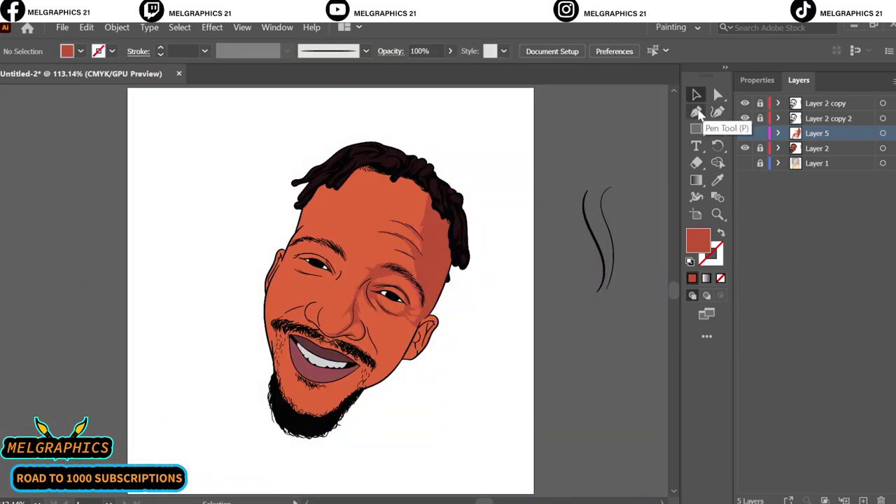
Draw a closed darker shadow shape along the hairline with the Pen tool, then deselect it
{"action": "left_click", "coordinate": [699, 114]}
{"action": "key", "text": "ctrl+equal"}
{"action": "key", "text": "ctrl+equal"}
{"action": "key", "text": "ctrl+equal"}
{"action": "scroll", "coordinate": [450, 314], "scroll_direction": "up", "scroll_amount": 5}
{"action": "left_click", "coordinate": [489, 339]}
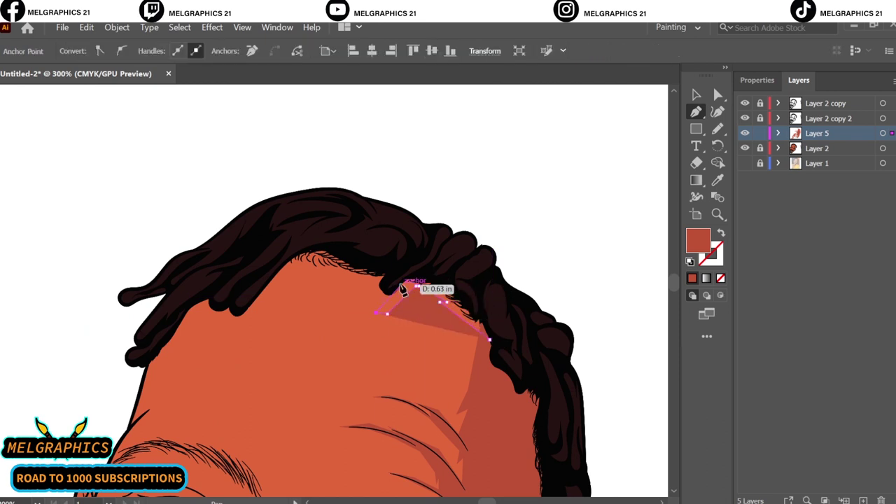
{"action": "left_click", "coordinate": [404, 290]}
{"action": "left_click", "coordinate": [605, 236], "text": "ctrl"}
{"action": "left_click", "coordinate": [388, 279]}
{"action": "left_click", "coordinate": [325, 272]}
{"action": "left_click", "coordinate": [275, 269]}
{"action": "left_click", "coordinate": [401, 252]}
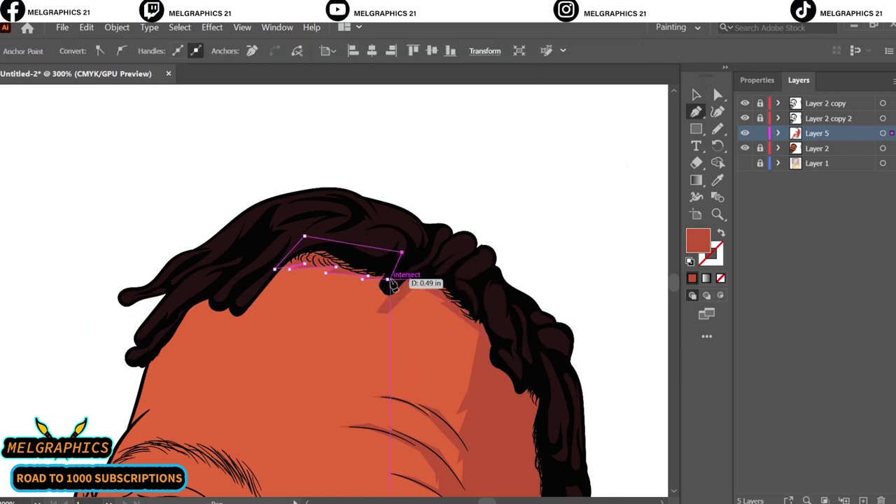
{"action": "left_click", "coordinate": [389, 280]}
{"action": "key", "text": "v"}
{"action": "left_click", "coordinate": [264, 310]}
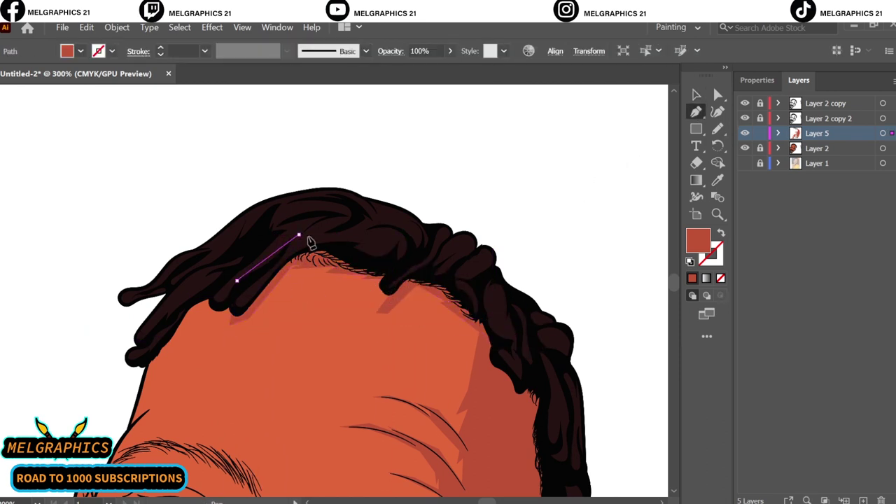
Start a right-cheek shadow shape below the eye, extending it up the smile line
{"action": "scroll", "coordinate": [326, 374], "scroll_direction": "down", "scroll_amount": 3}
{"action": "scroll", "coordinate": [384, 397], "scroll_direction": "down", "scroll_amount": 6}
{"action": "key", "text": "ctrl+plus"}
{"action": "left_click", "coordinate": [423, 229]}
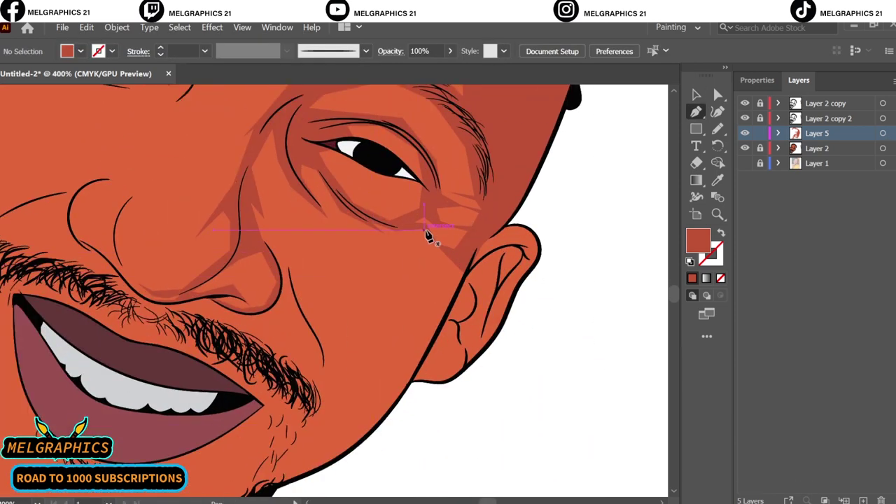
{"action": "left_click", "coordinate": [440, 287]}
{"action": "left_click", "coordinate": [382, 351]}
{"action": "left_click", "coordinate": [338, 382]}
{"action": "left_click", "coordinate": [320, 339]}
{"action": "left_click", "coordinate": [299, 298]}
{"action": "left_click", "coordinate": [289, 275]}
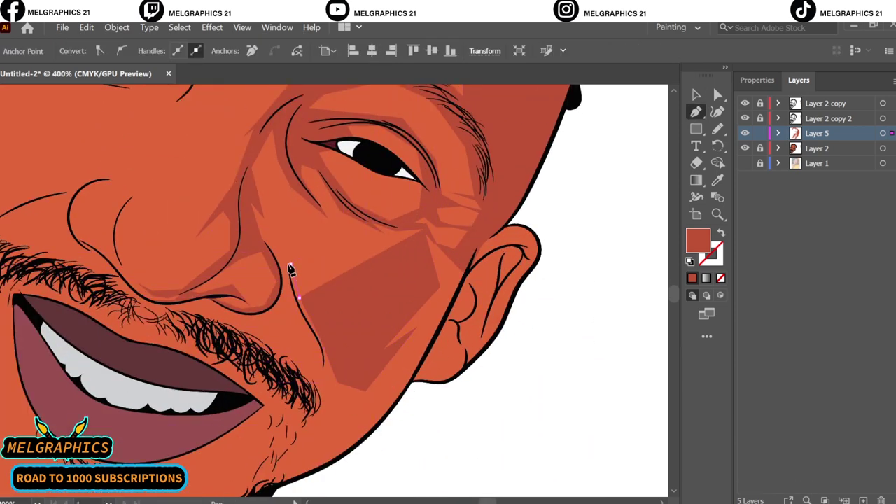
{"action": "left_click", "coordinate": [270, 254]}
{"action": "left_click", "coordinate": [303, 329]}
Carry the cheek shadow down the jawline and back up, closing the shape
{"action": "left_click", "coordinate": [325, 404]}
{"action": "scroll", "coordinate": [326, 404], "scroll_direction": "down", "scroll_amount": 1}
{"action": "left_click", "coordinate": [263, 475]}
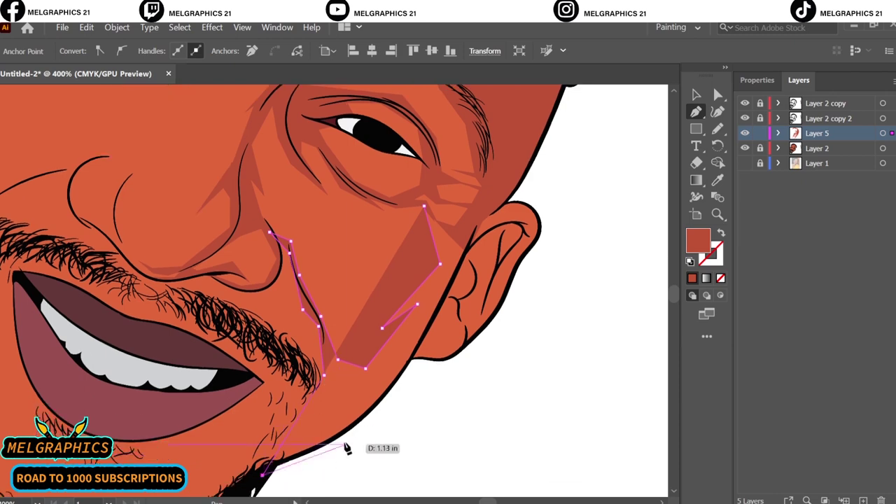
{"action": "left_click", "coordinate": [329, 442]}
{"action": "left_click", "coordinate": [373, 406]}
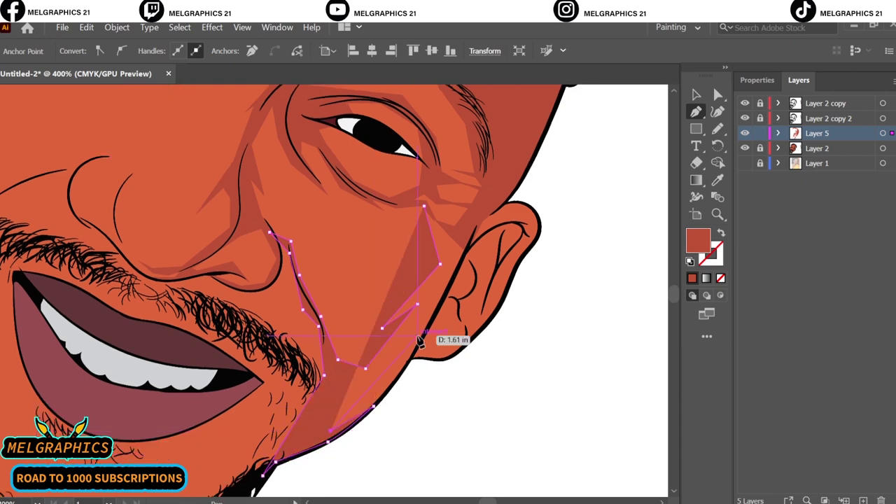
{"action": "scroll", "coordinate": [435, 315], "scroll_direction": "down", "scroll_amount": 2}
{"action": "left_click", "coordinate": [579, 452], "text": "ctrl"}
Draw a small darker shadow shape at the mouth corner
{"action": "scroll", "coordinate": [579, 453], "scroll_direction": "down", "scroll_amount": 5}
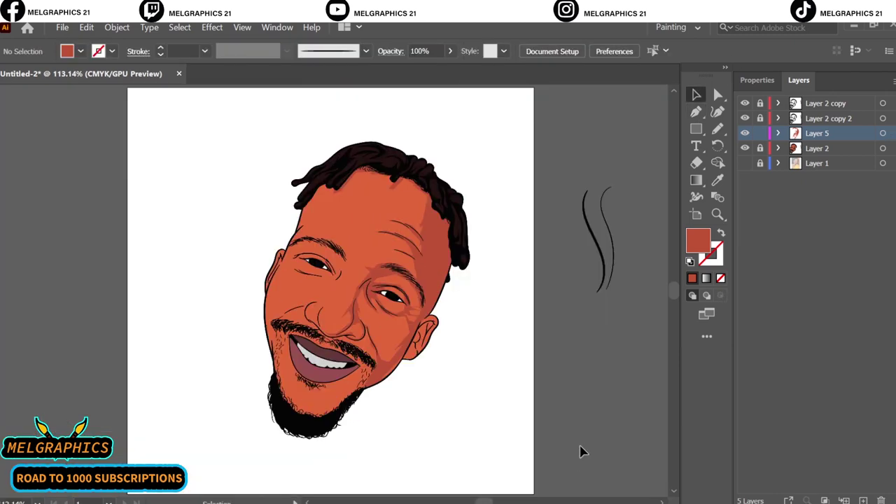
{"action": "scroll", "coordinate": [364, 375], "scroll_direction": "up", "scroll_amount": 2}
{"action": "scroll", "coordinate": [364, 375], "scroll_direction": "up", "scroll_amount": 5}
{"action": "left_click", "coordinate": [390, 356]}
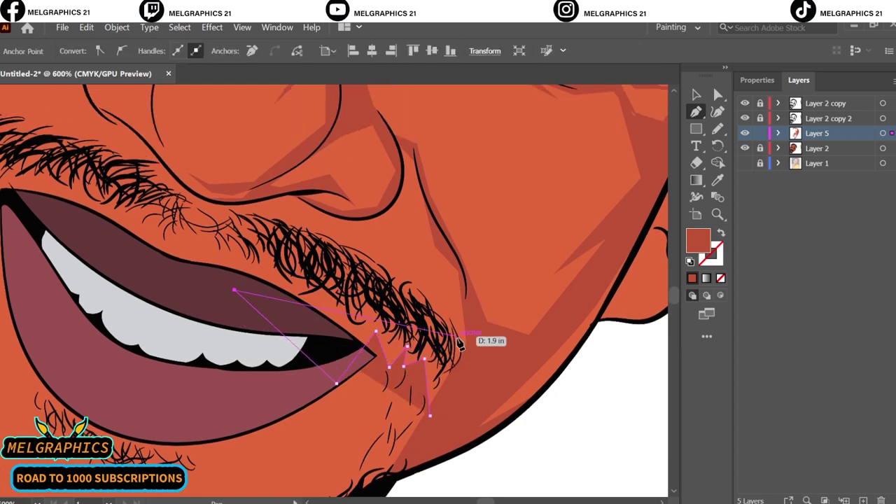
{"action": "left_click", "coordinate": [394, 140]}
{"action": "left_click", "coordinate": [414, 152]}
{"action": "left_click", "coordinate": [430, 414]}
Draw a closed shadow shape running along the moustache
{"action": "scroll", "coordinate": [430, 414], "scroll_direction": "up", "scroll_amount": 2}
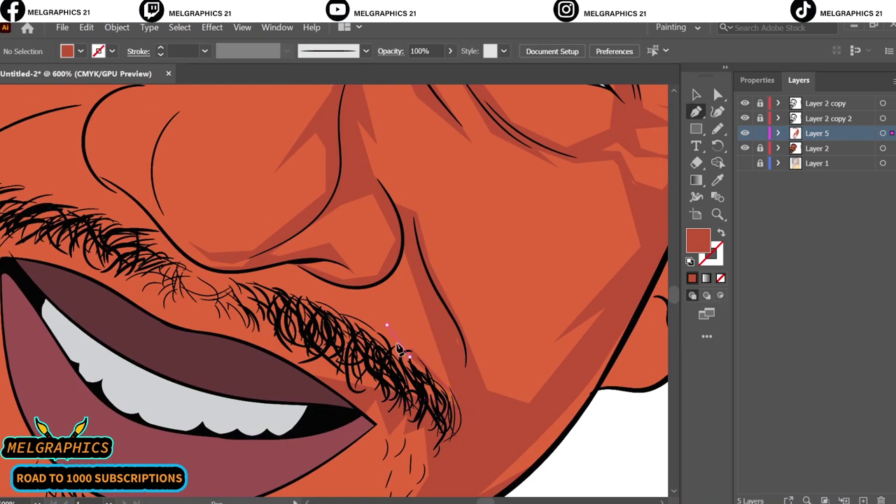
{"action": "left_click", "coordinate": [462, 402]}
{"action": "left_click", "coordinate": [411, 348]}
{"action": "left_click", "coordinate": [378, 320]}
{"action": "left_click", "coordinate": [219, 288]}
{"action": "left_click", "coordinate": [228, 302]}
{"action": "left_click", "coordinate": [196, 299]}
{"action": "left_click", "coordinate": [174, 329]}
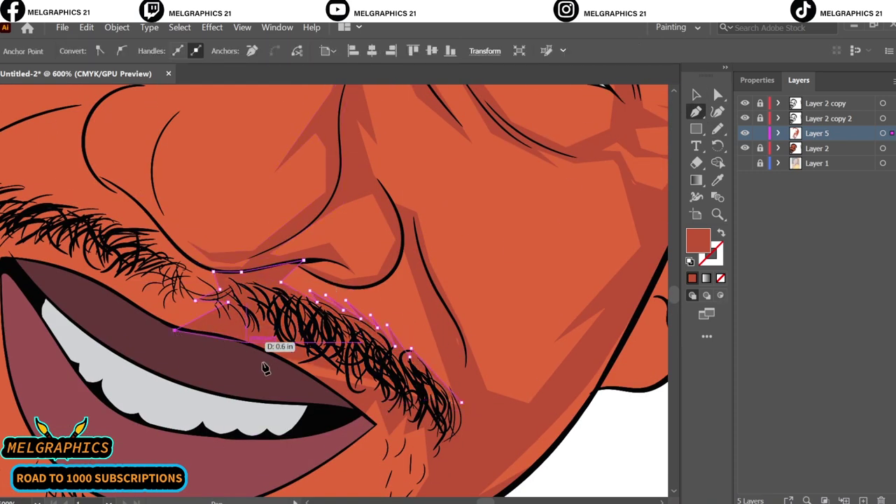
{"action": "left_click", "coordinate": [465, 424]}
{"action": "left_click", "coordinate": [465, 424], "text": "ctrl"}
Draw a closed shadow shape from the right jaw toward the chin
{"action": "scroll", "coordinate": [540, 271], "scroll_direction": "down", "scroll_amount": 2}
{"action": "scroll", "coordinate": [540, 270], "scroll_direction": "down", "scroll_amount": 3}
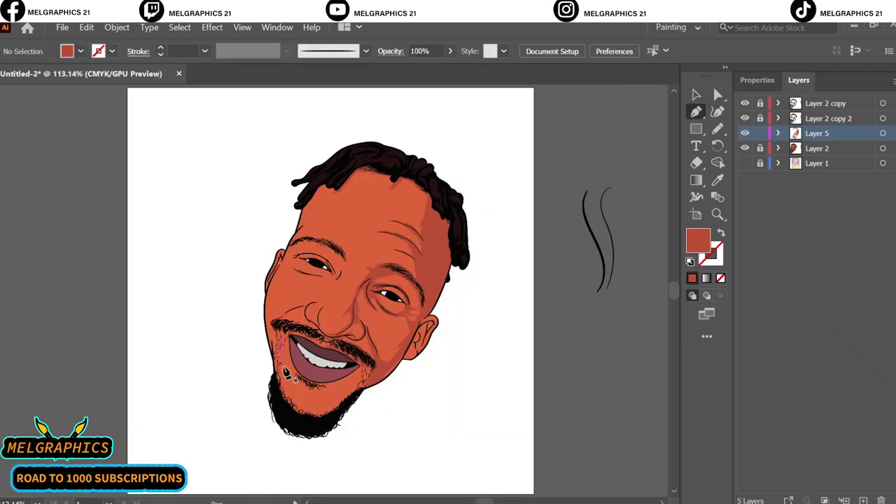
{"action": "scroll", "coordinate": [288, 360], "scroll_direction": "up", "scroll_amount": 4}
{"action": "scroll", "coordinate": [315, 423], "scroll_direction": "down", "scroll_amount": 2}
{"action": "left_click", "coordinate": [512, 210]}
{"action": "left_click", "coordinate": [490, 275]}
{"action": "left_click", "coordinate": [475, 327]}
{"action": "left_click", "coordinate": [433, 363]}
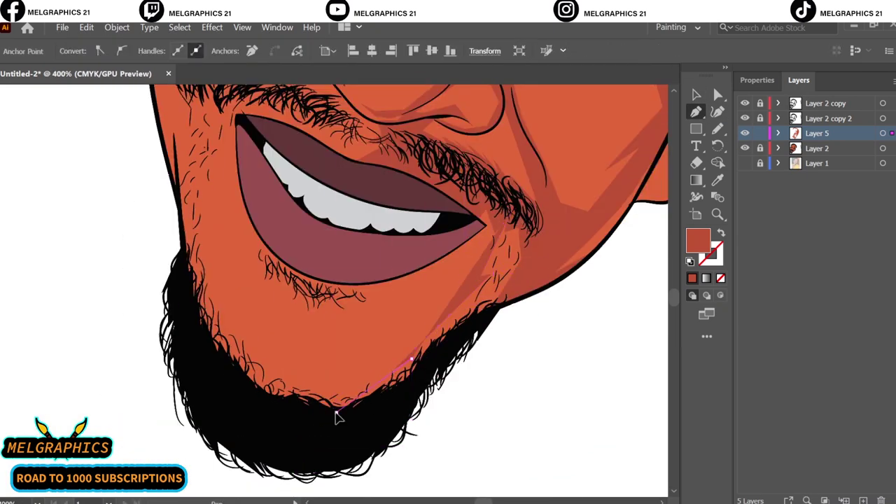
{"action": "left_click", "coordinate": [336, 412]}
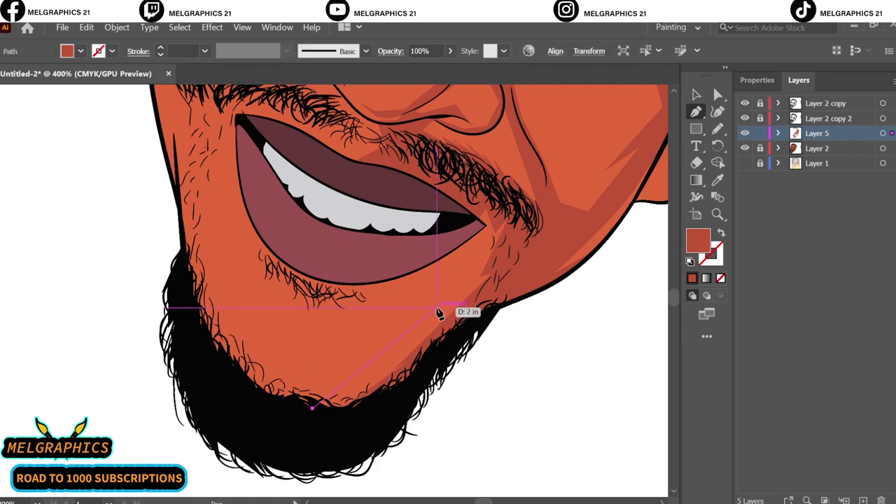
{"action": "left_click", "coordinate": [441, 311]}
Draw a closed shadow under the lower lip down the chin, then view the whole portrait
{"action": "left_click", "coordinate": [444, 278]}
{"action": "left_click", "coordinate": [327, 274]}
{"action": "left_click", "coordinate": [242, 217]}
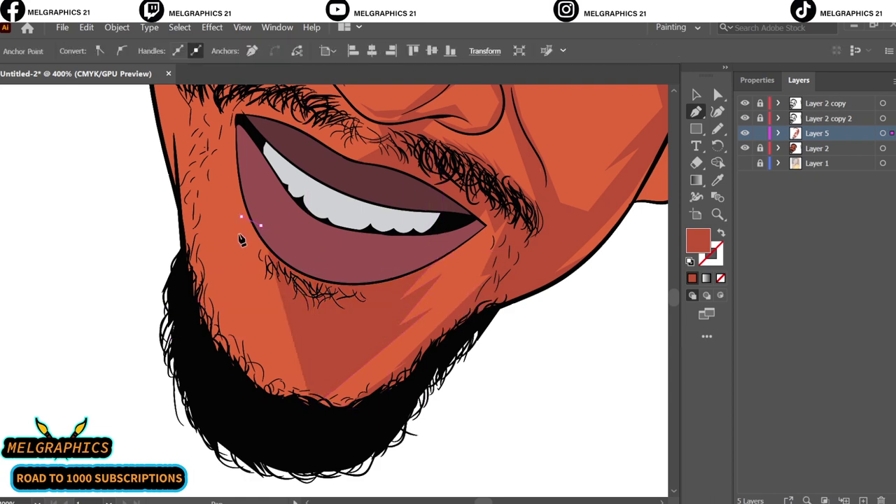
{"action": "left_click", "coordinate": [355, 306]}
{"action": "left_click", "coordinate": [376, 320]}
{"action": "left_click", "coordinate": [300, 411]}
{"action": "key", "text": "v"}
{"action": "key", "text": "ctrl+0"}
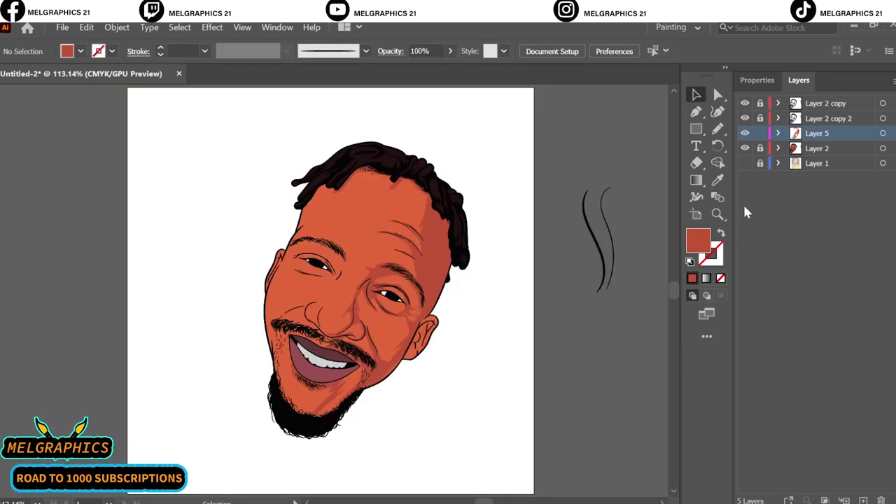
Add a small chin shadow shape, then fit the whole portrait in view
{"action": "key", "text": "p"}
{"action": "scroll", "coordinate": [362, 410], "scroll_direction": "up", "scroll_amount": 5}
{"action": "left_click", "coordinate": [356, 410]}
{"action": "left_click", "coordinate": [411, 396]}
{"action": "key", "text": "v"}
{"action": "key", "text": "ctrl+minus"}
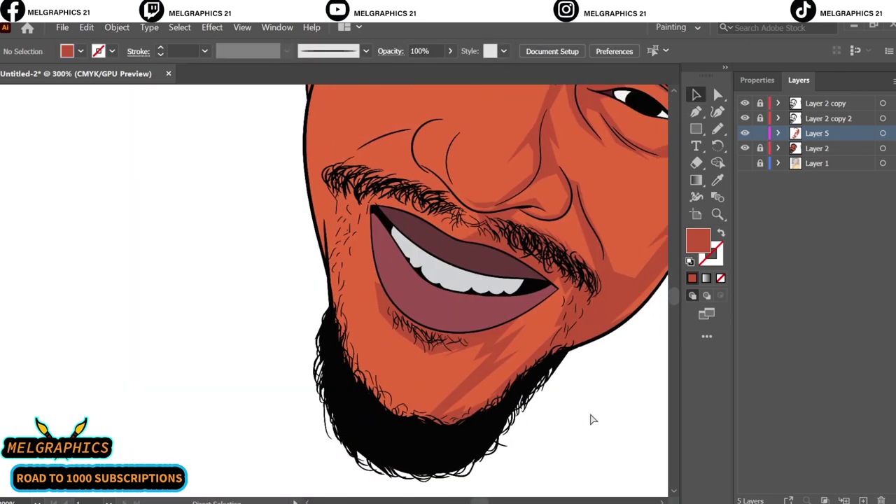
{"action": "scroll", "coordinate": [590, 419], "scroll_direction": "up", "scroll_amount": 3}
{"action": "key", "text": "p"}
{"action": "key", "text": "v"}
{"action": "key", "text": "ctrl+0"}
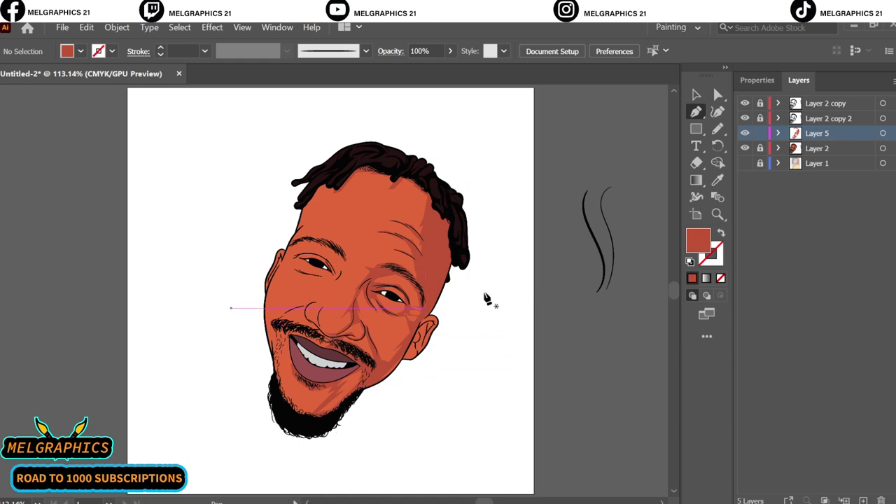
Draw a closed darker shadow shape running up the left jaw
{"action": "scroll", "coordinate": [336, 420], "scroll_direction": "up", "scroll_amount": 5}
{"action": "left_click", "coordinate": [318, 436]}
{"action": "left_click", "coordinate": [273, 373]}
{"action": "left_click", "coordinate": [239, 328]}
{"action": "left_click_drag", "start_coordinate": [231, 308], "coordinate": [233, 297]}
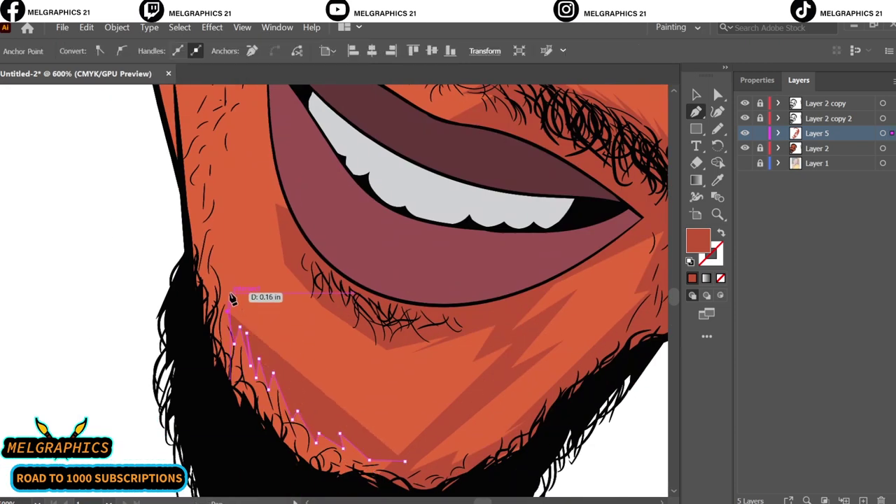
{"action": "left_click", "coordinate": [216, 260]}
{"action": "left_click", "coordinate": [208, 301]}
{"action": "scroll", "coordinate": [208, 301], "scroll_direction": "down", "scroll_amount": 2}
{"action": "key", "text": "v"}
{"action": "key", "text": "ctrl+shift+a"}
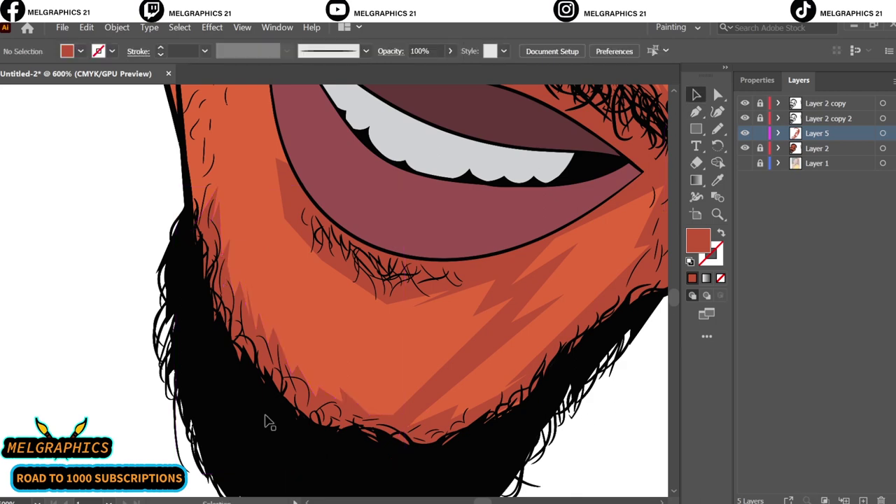
Draw a tall darker shadow shape along the left cheek
{"action": "scroll", "coordinate": [270, 422], "scroll_direction": "up", "scroll_amount": 3}
{"action": "key", "text": "p"}
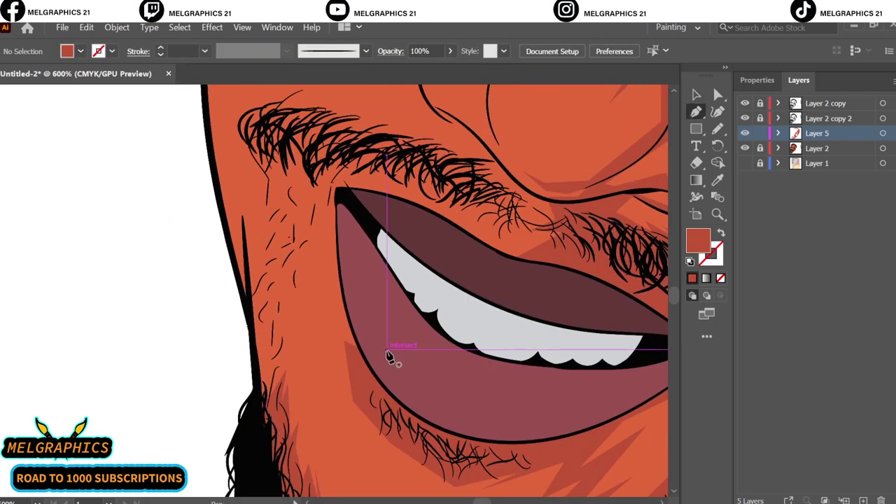
{"action": "scroll", "coordinate": [389, 357], "scroll_direction": "down", "scroll_amount": 1}
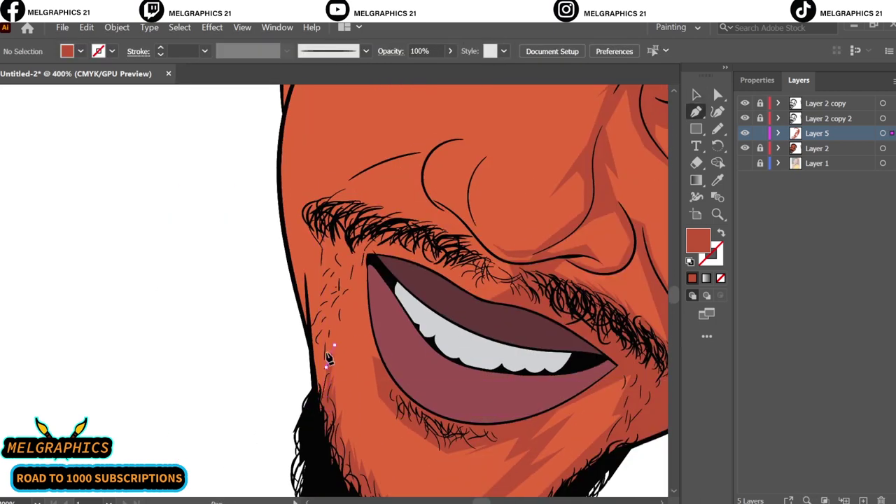
{"action": "left_click", "coordinate": [327, 355]}
{"action": "left_click", "coordinate": [336, 311]}
{"action": "left_click", "coordinate": [326, 208]}
{"action": "left_click", "coordinate": [327, 280]}
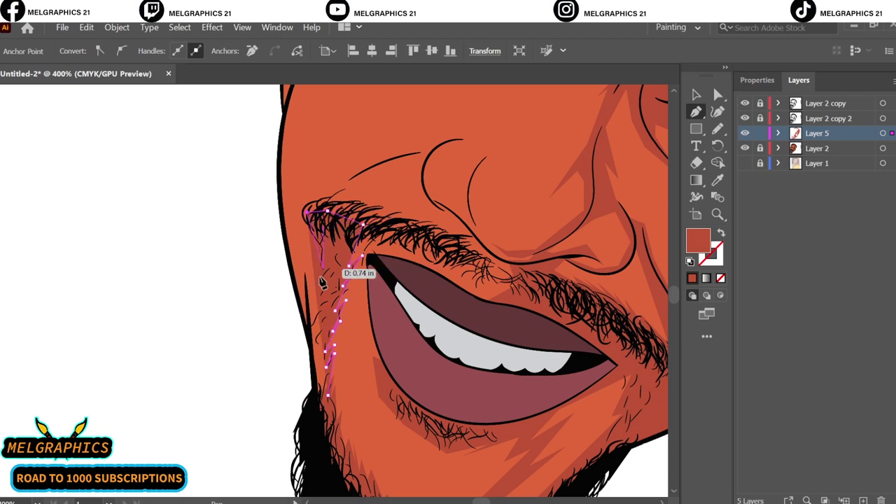
{"action": "left_click", "coordinate": [328, 395]}
{"action": "key", "text": "v"}
{"action": "left_click", "coordinate": [275, 347]}
Add a shadow along the moustache and dismiss the store notification pop-up
{"action": "scroll", "coordinate": [276, 347], "scroll_direction": "up", "scroll_amount": 2}
{"action": "scroll", "coordinate": [276, 347], "scroll_direction": "up", "scroll_amount": 1}
{"action": "scroll", "coordinate": [275, 347], "scroll_direction": "right", "scroll_amount": 2}
{"action": "key", "text": "p"}
{"action": "left_click_drag", "start_coordinate": [283, 341], "coordinate": [327, 341]}
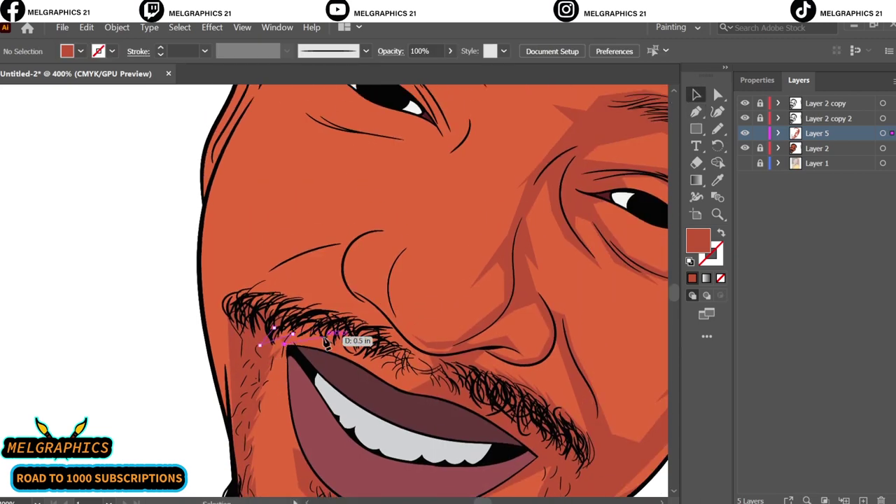
{"action": "left_click", "coordinate": [365, 358]}
{"action": "left_click", "coordinate": [392, 337]}
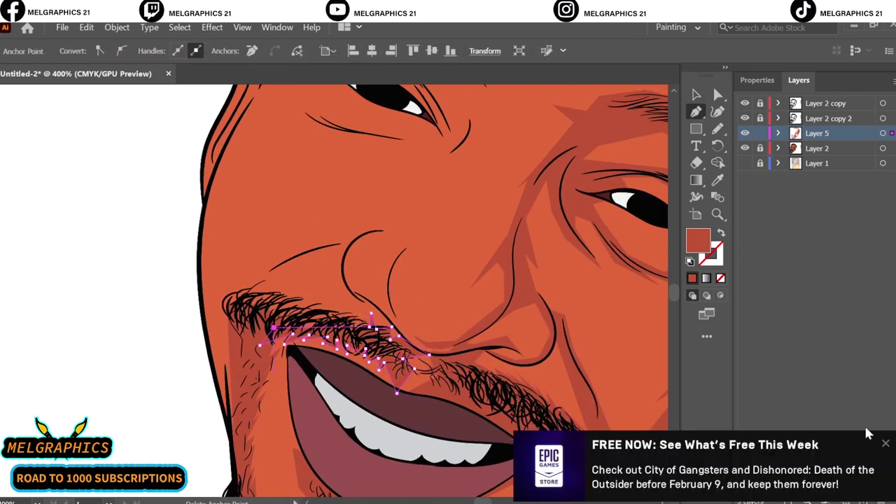
{"action": "key", "text": "v"}
{"action": "left_click", "coordinate": [444, 374]}
{"action": "left_click", "coordinate": [410, 370]}
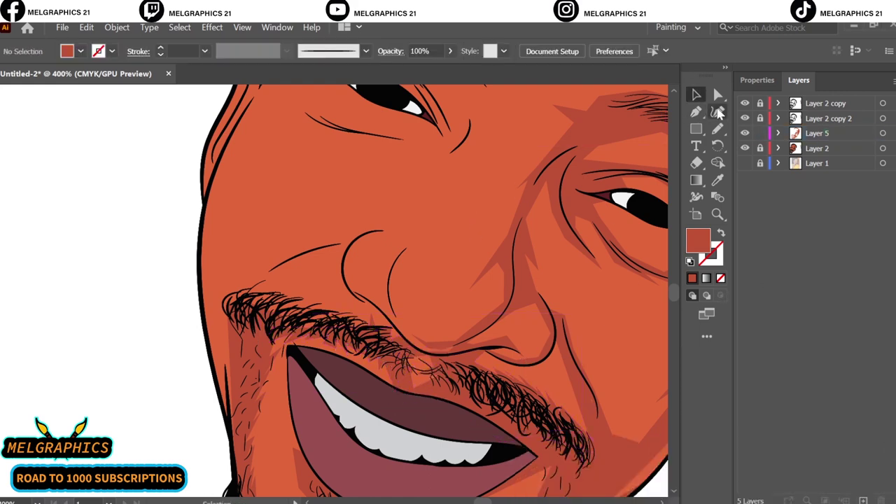
Draw a closed shadow above the moustache reaching the nose base, then fit the artboard
{"action": "left_click", "coordinate": [697, 112]}
{"action": "scroll", "coordinate": [343, 418], "scroll_direction": "up", "scroll_amount": 2}
{"action": "scroll", "coordinate": [343, 419], "scroll_direction": "left", "scroll_amount": 2}
{"action": "left_click", "coordinate": [363, 376]}
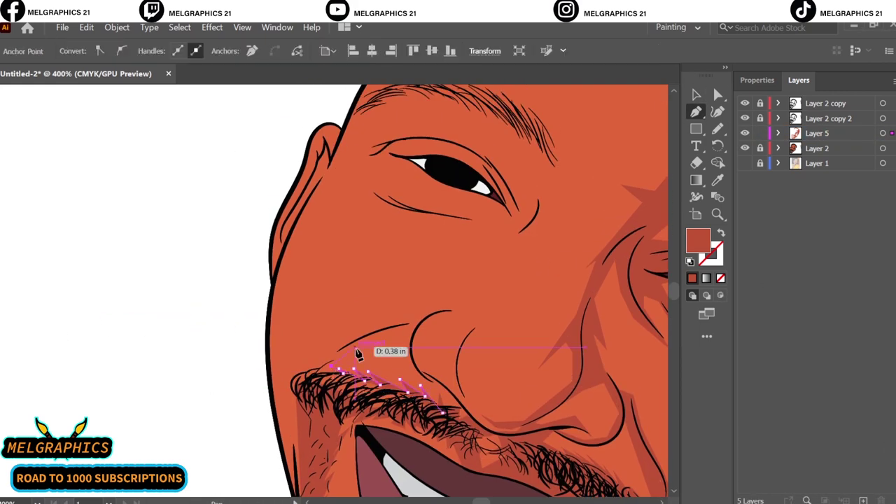
{"action": "scroll", "coordinate": [416, 326], "scroll_direction": "up", "scroll_amount": 5}
{"action": "left_click", "coordinate": [412, 309]}
{"action": "scroll", "coordinate": [338, 303], "scroll_direction": "down", "scroll_amount": 5}
{"action": "scroll", "coordinate": [150, 344], "scroll_direction": "down", "scroll_amount": 2}
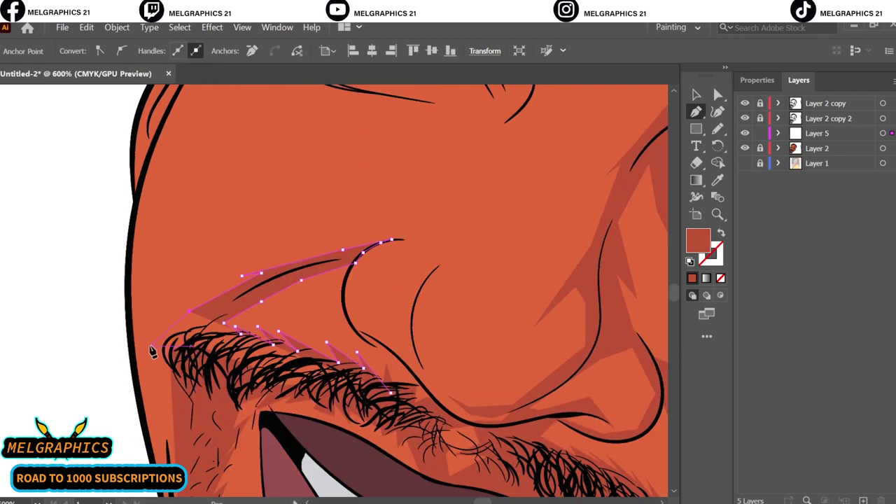
{"action": "left_click", "coordinate": [151, 344]}
{"action": "left_click", "coordinate": [165, 392]}
{"action": "left_click", "coordinate": [390, 393]}
{"action": "key", "text": "v"}
{"action": "left_click", "coordinate": [529, 303]}
{"action": "key", "text": "ctrl+0"}
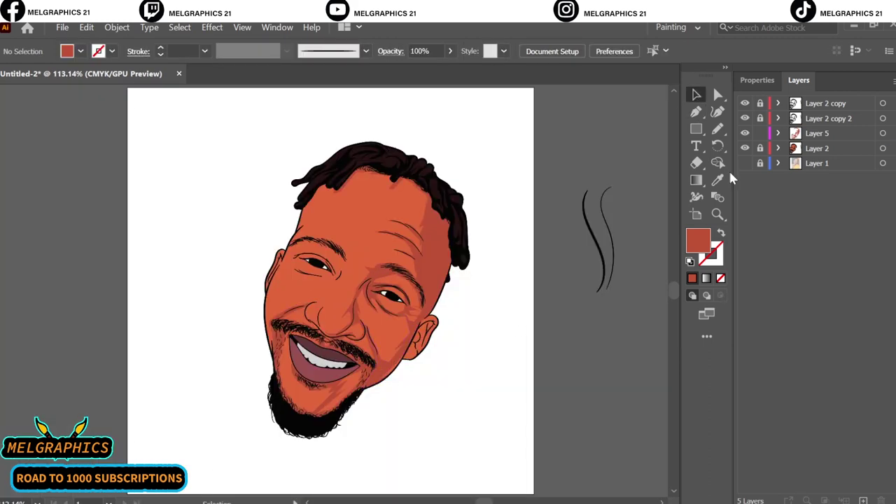
Draw a closed shadow wedge along the left cheek edge of the face outline
{"action": "key", "text": "p"}
{"action": "scroll", "coordinate": [340, 380], "scroll_direction": "up", "scroll_amount": 5}
{"action": "left_click", "coordinate": [320, 464]}
{"action": "scroll", "coordinate": [322, 463], "scroll_direction": "up", "scroll_amount": 2}
{"action": "left_click", "coordinate": [309, 422]}
{"action": "left_click", "coordinate": [278, 247]}
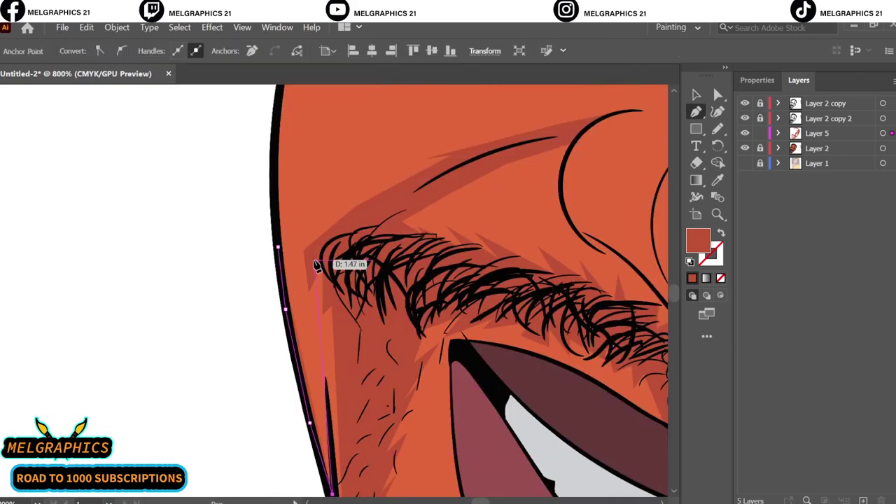
{"action": "scroll", "coordinate": [317, 265], "scroll_direction": "up", "scroll_amount": 2}
{"action": "left_click", "coordinate": [590, 185]}
{"action": "scroll", "coordinate": [437, 245], "scroll_direction": "up", "scroll_amount": 2}
{"action": "left_click", "coordinate": [340, 323]}
{"action": "left_click", "coordinate": [330, 242]}
{"action": "left_click", "coordinate": [406, 155]}
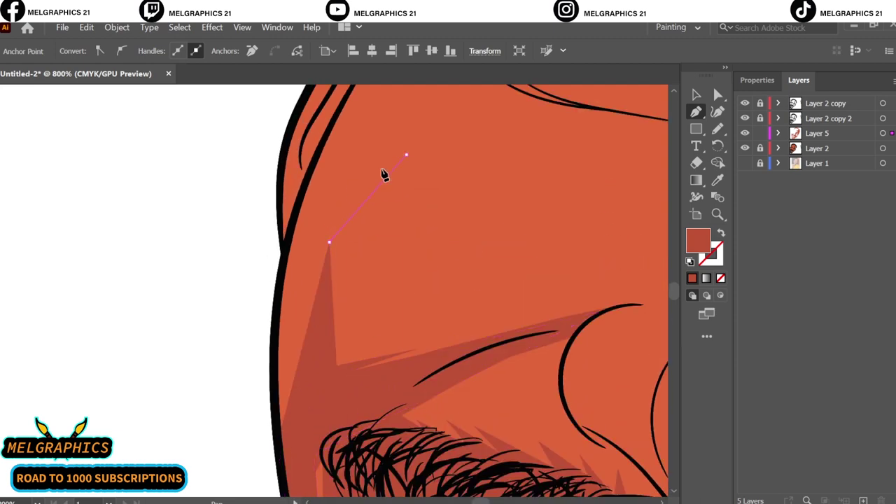
{"action": "scroll", "coordinate": [383, 175], "scroll_direction": "down", "scroll_amount": 3}
{"action": "key", "text": "v"}
{"action": "key", "text": "ctrl+shift+a"}
{"action": "key", "text": "ctrl+0"}
Draw a spiky closed darker shadow shape beside the nostril
{"action": "scroll", "coordinate": [415, 359], "scroll_direction": "up", "scroll_amount": 3}
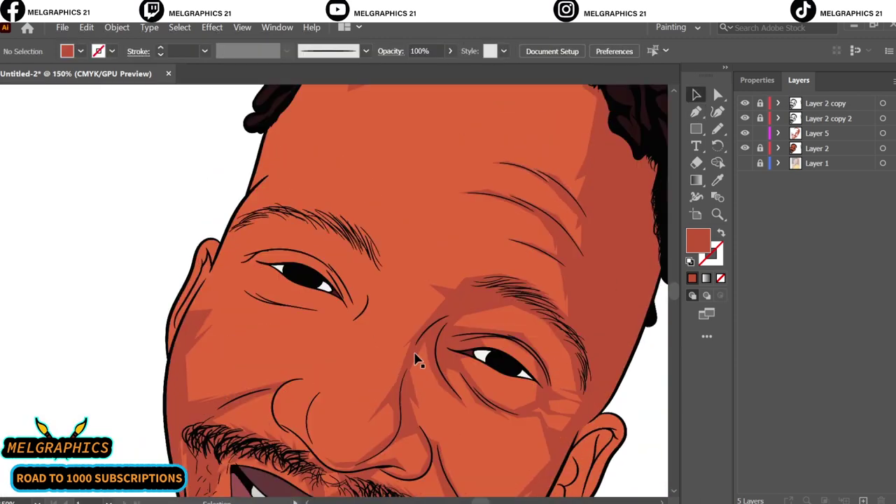
{"action": "scroll", "coordinate": [416, 360], "scroll_direction": "up", "scroll_amount": 5}
{"action": "key", "text": "p"}
{"action": "scroll", "coordinate": [254, 345], "scroll_direction": "up", "scroll_amount": 2}
{"action": "left_click", "coordinate": [260, 314]}
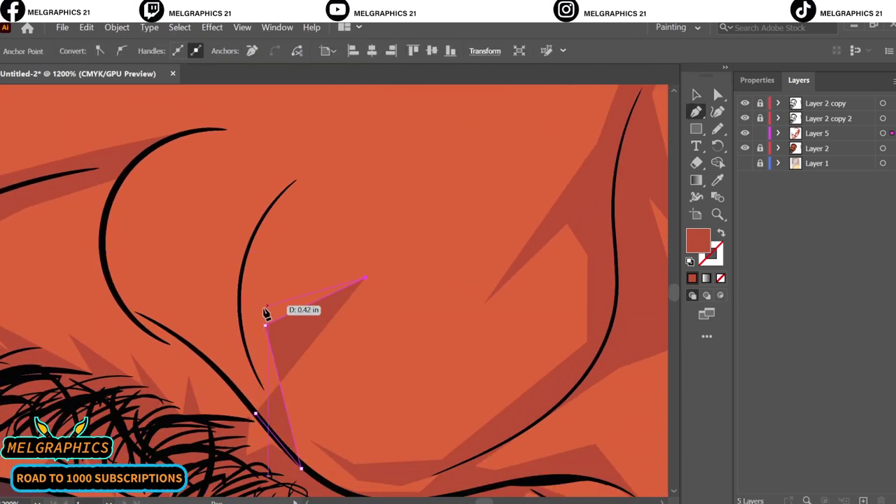
{"action": "left_click", "coordinate": [250, 269]}
{"action": "left_click", "coordinate": [316, 166]}
{"action": "scroll", "coordinate": [413, 135], "scroll_direction": "up", "scroll_amount": 3}
{"action": "left_click", "coordinate": [414, 135]}
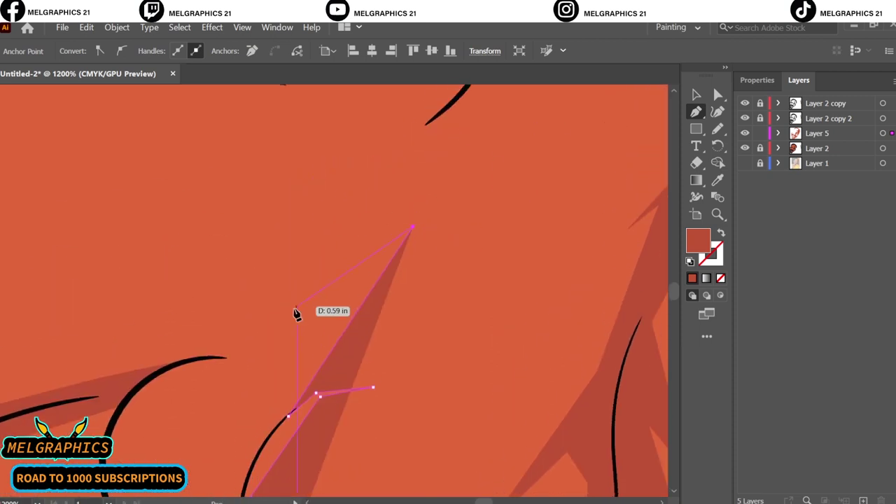
{"action": "left_click", "coordinate": [373, 159]}
{"action": "left_click", "coordinate": [297, 198]}
{"action": "left_click", "coordinate": [250, 311]}
{"action": "left_click", "coordinate": [219, 394]}
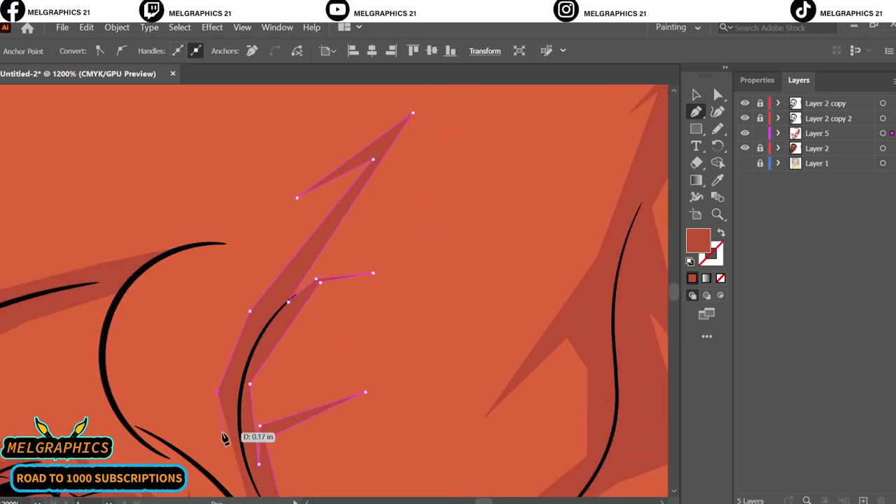
{"action": "left_click", "coordinate": [229, 245]}
Add a second shadow shape following the nostril curve
{"action": "left_click", "coordinate": [113, 300]}
{"action": "left_click", "coordinate": [101, 343]}
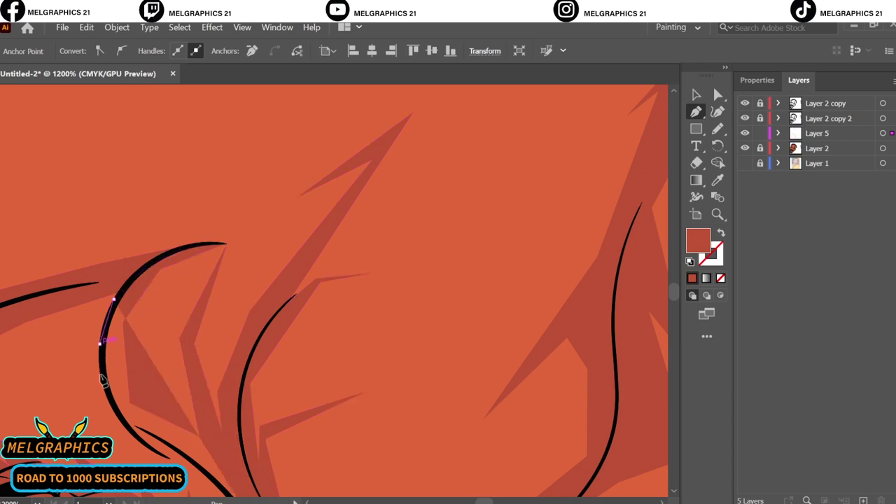
{"action": "scroll", "coordinate": [102, 378], "scroll_direction": "down", "scroll_amount": 3}
{"action": "left_click", "coordinate": [170, 426]}
{"action": "scroll", "coordinate": [170, 426], "scroll_direction": "down", "scroll_amount": 3}
{"action": "left_click", "coordinate": [290, 472]}
{"action": "left_click", "coordinate": [270, 394]}
{"action": "left_click", "coordinate": [257, 372]}
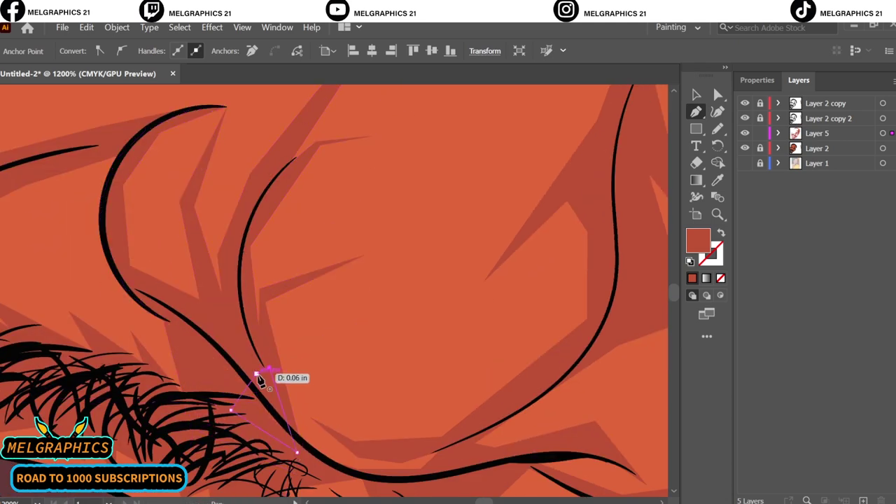
{"action": "key", "text": "ctrl+0"}
{"action": "scroll", "coordinate": [433, 358], "scroll_direction": "up", "scroll_amount": 1}
{"action": "scroll", "coordinate": [330, 381], "scroll_direction": "up", "scroll_amount": 5}
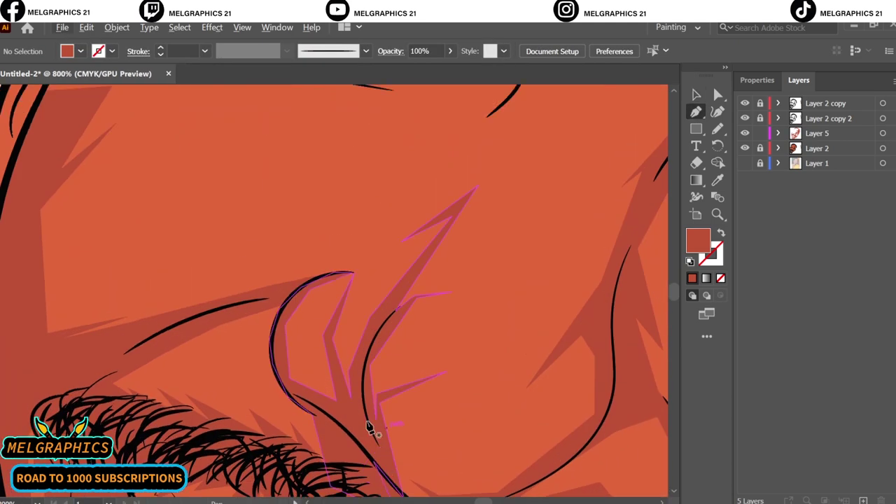
{"action": "left_click", "coordinate": [369, 429]}
{"action": "key", "text": "v"}
{"action": "key", "text": "ctrl+0"}
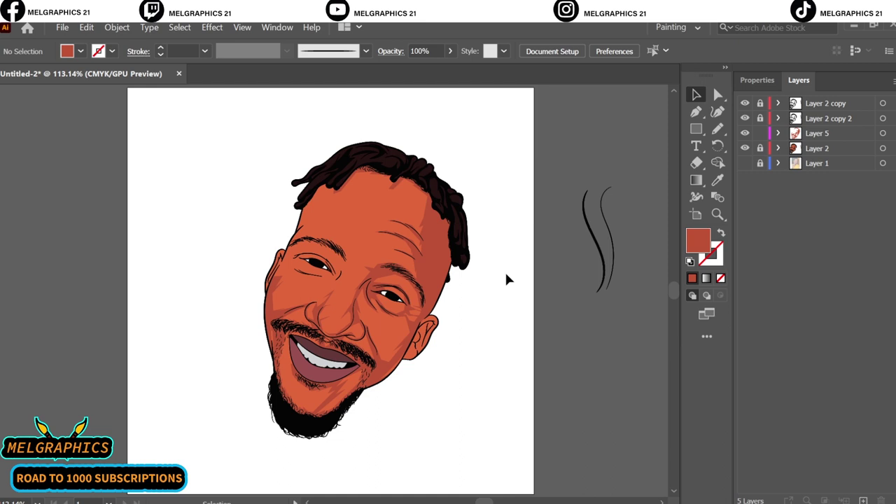
Review the existing nose and cheek shadow paths and zoom in closely on the nose
{"action": "key", "text": "a"}
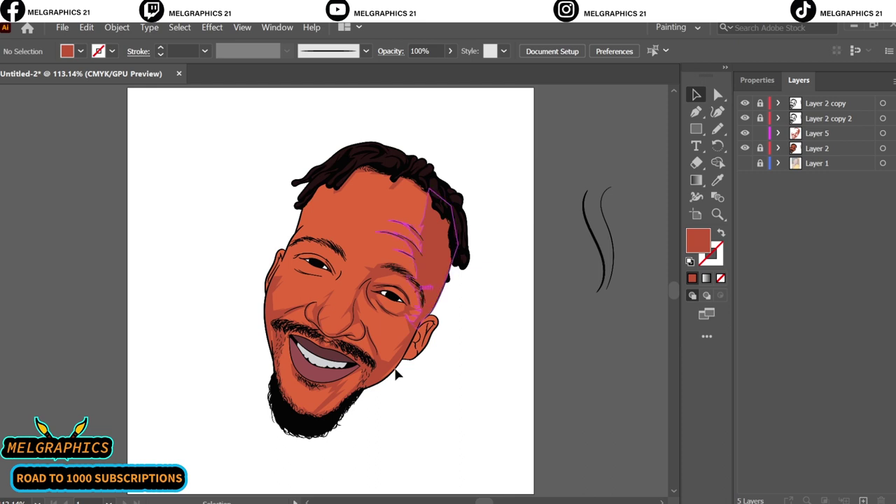
{"action": "key", "text": "ctrl+z"}
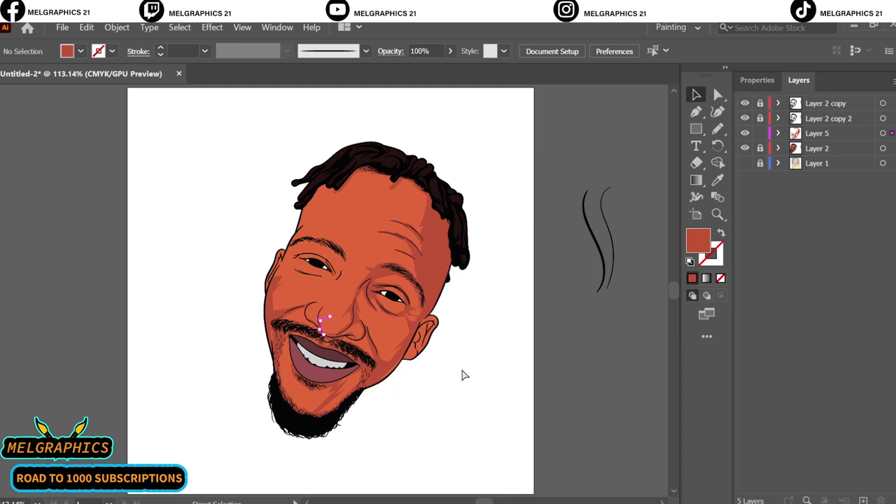
{"action": "scroll", "coordinate": [316, 312], "scroll_direction": "up", "scroll_amount": 2, "text": "alt"}
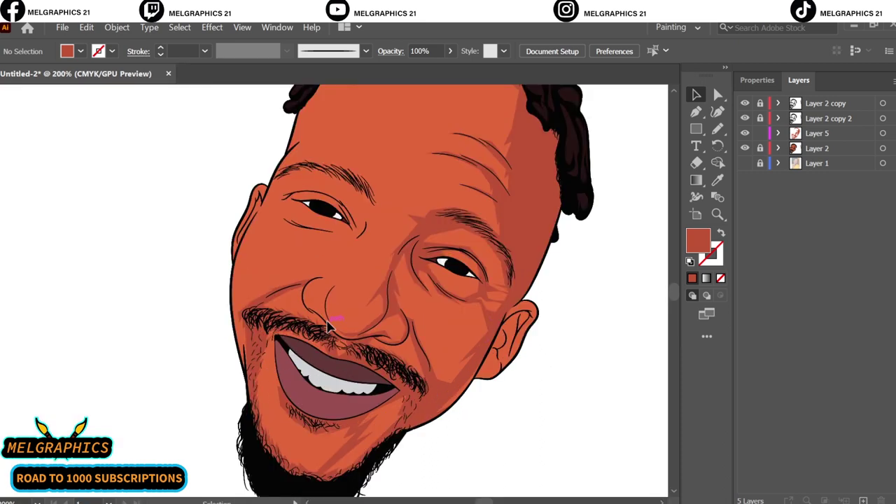
{"action": "key", "text": "ctrl+a"}
{"action": "key", "text": "ctrl+plus"}
{"action": "key", "text": "ctrl+plus"}
{"action": "key", "text": "ctrl+plus"}
{"action": "key", "text": "p"}
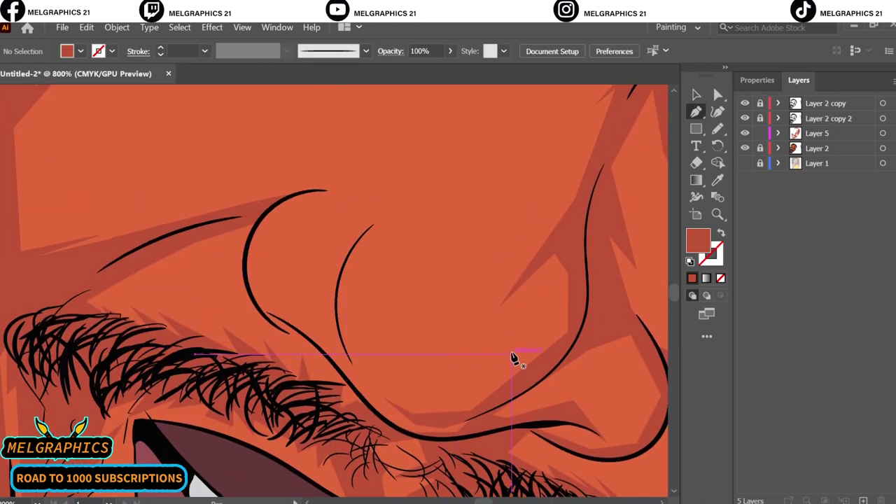
Draw a closed zigzag shadow climbing from the nostril up the nose side, then deselect
{"action": "left_click", "coordinate": [410, 412]}
{"action": "left_click", "coordinate": [364, 384]}
{"action": "left_click", "coordinate": [374, 352]}
{"action": "left_click", "coordinate": [366, 338]}
{"action": "scroll", "coordinate": [366, 340], "scroll_direction": "up", "scroll_amount": 3}
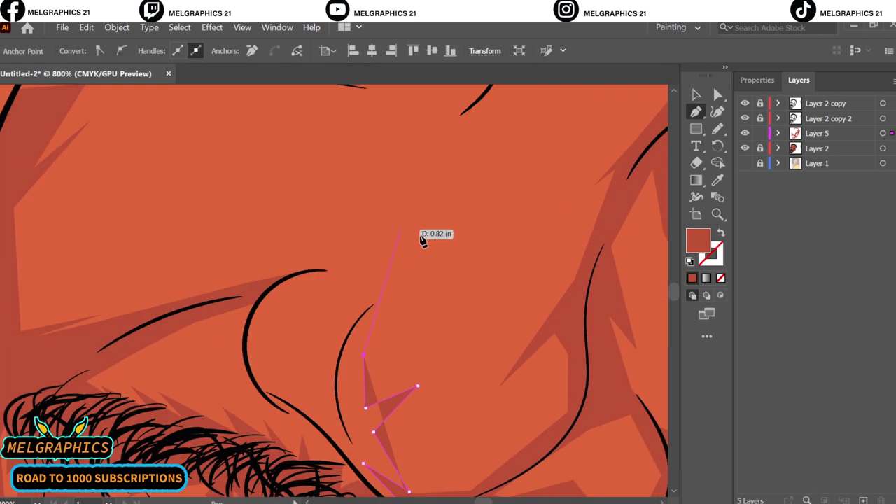
{"action": "left_click", "coordinate": [468, 236]}
{"action": "left_click", "coordinate": [494, 139]}
{"action": "left_click", "coordinate": [389, 211]}
{"action": "left_click", "coordinate": [325, 299]}
{"action": "left_click", "coordinate": [304, 380]}
{"action": "left_click", "coordinate": [353, 329]}
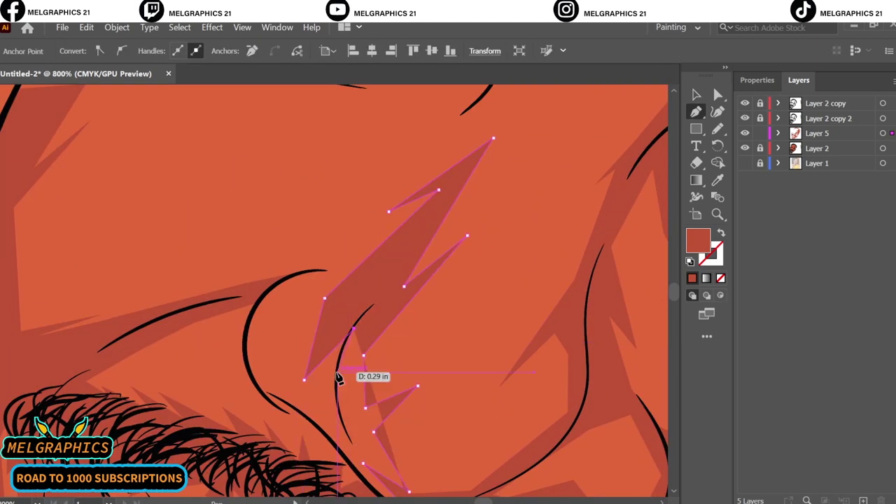
{"action": "left_click", "coordinate": [337, 402]}
{"action": "scroll", "coordinate": [348, 434], "scroll_direction": "down", "scroll_amount": 2}
{"action": "left_click", "coordinate": [371, 421]}
{"action": "left_click", "coordinate": [337, 350], "text": "ctrl"}
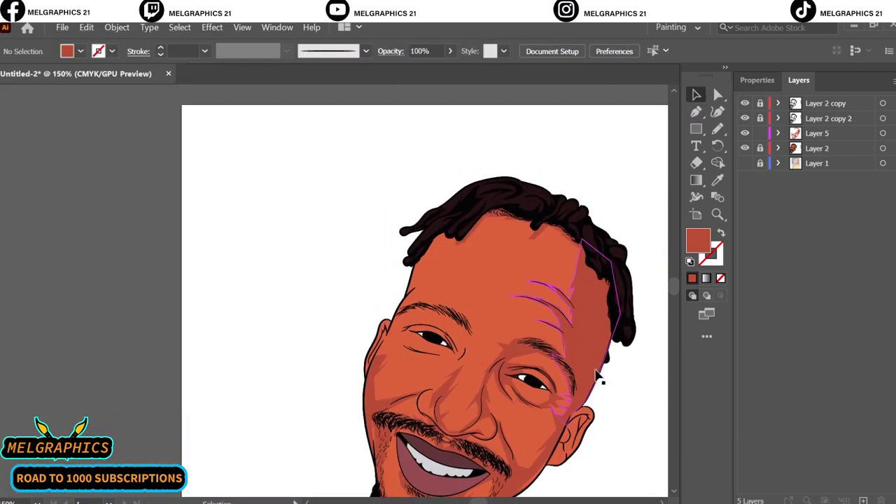
{"action": "key", "text": "ctrl+0"}
{"action": "scroll", "coordinate": [471, 397], "scroll_direction": "up", "scroll_amount": 4}
Draw a zigzag darker shadow shape on the cheek beside the nose
{"action": "left_click", "coordinate": [470, 393]}
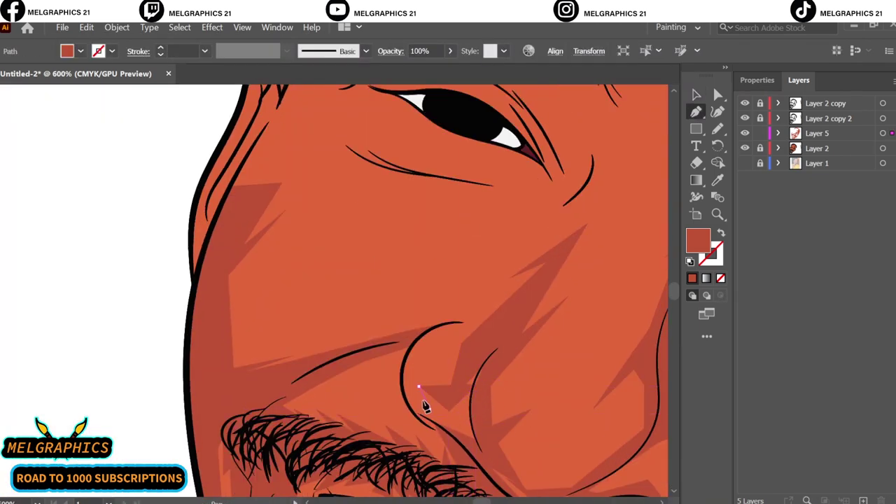
{"action": "left_click", "coordinate": [425, 339]}
{"action": "left_click", "coordinate": [471, 322]}
{"action": "left_click", "coordinate": [389, 345]}
{"action": "left_click", "coordinate": [399, 401]}
{"action": "left_click", "coordinate": [455, 441]}
{"action": "left_click", "coordinate": [478, 385]}
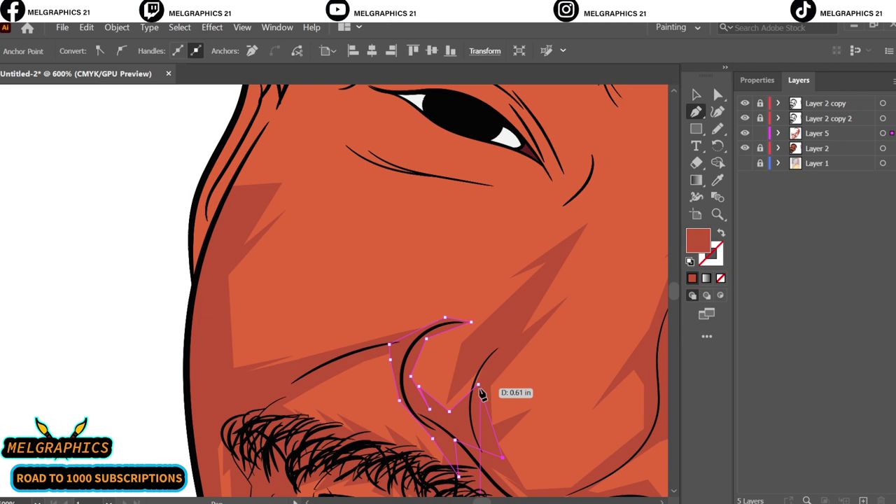
{"action": "left_click", "coordinate": [557, 394], "text": "ctrl"}
Start a shadow below the eye, extending toward the nose and zigzagging up
{"action": "key", "text": "ctrl+0"}
{"action": "scroll", "coordinate": [320, 329], "scroll_direction": "up", "scroll_amount": 4}
{"action": "left_click", "coordinate": [381, 382]}
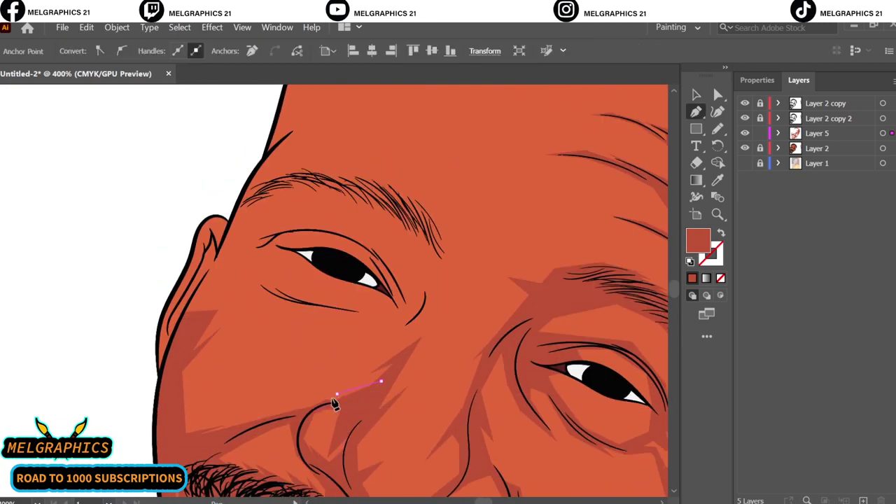
{"action": "scroll", "coordinate": [335, 404], "scroll_direction": "up", "scroll_amount": 3}
{"action": "left_click", "coordinate": [407, 337]}
{"action": "left_click", "coordinate": [412, 391]}
{"action": "left_click", "coordinate": [383, 416]}
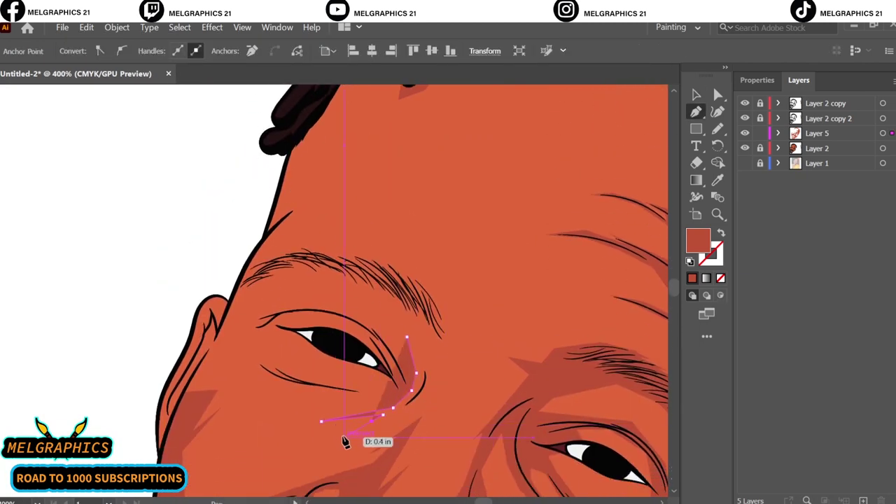
{"action": "left_click", "coordinate": [430, 398]}
{"action": "left_click", "coordinate": [446, 369]}
Carry that shadow up the nose bridge and along the eyebrow, closing it
{"action": "left_click", "coordinate": [482, 360]}
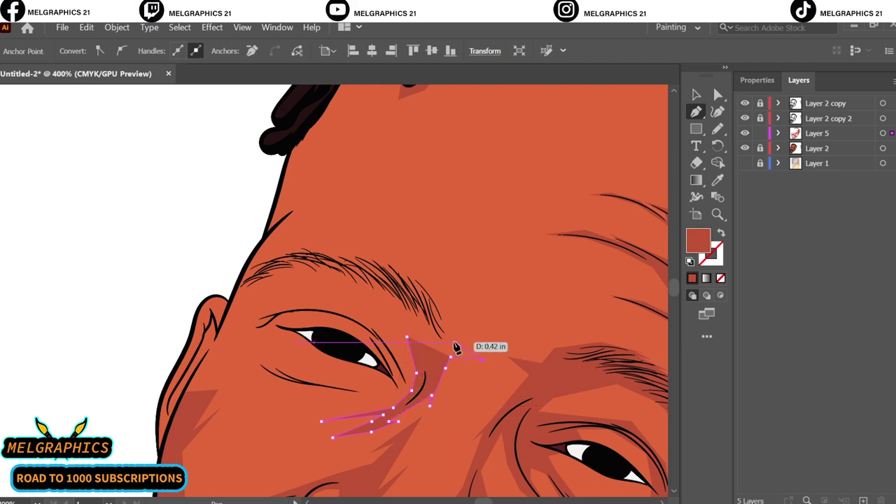
{"action": "left_click", "coordinate": [452, 341]}
{"action": "left_click", "coordinate": [453, 317]}
{"action": "scroll", "coordinate": [430, 334], "scroll_direction": "up", "scroll_amount": 2}
{"action": "left_click", "coordinate": [350, 310]}
{"action": "left_click", "coordinate": [301, 312]}
{"action": "left_click", "coordinate": [362, 344]}
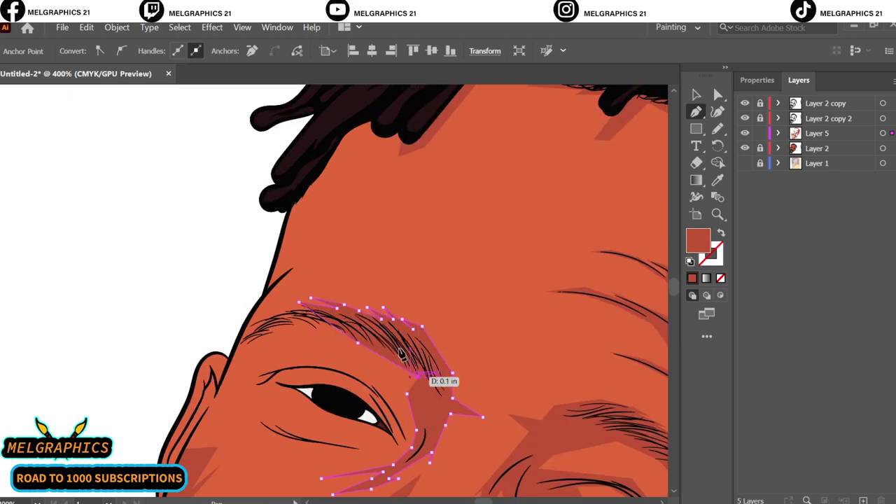
{"action": "left_click", "coordinate": [430, 376]}
{"action": "left_click", "coordinate": [499, 302], "text": "ctrl"}
Add small shadow shapes at the eyebrow's outer end and the eye corner
{"action": "key", "text": "ctrl+0"}
{"action": "scroll", "coordinate": [322, 301], "scroll_direction": "up", "scroll_amount": 5}
{"action": "key", "text": "p"}
{"action": "left_click", "coordinate": [355, 290]}
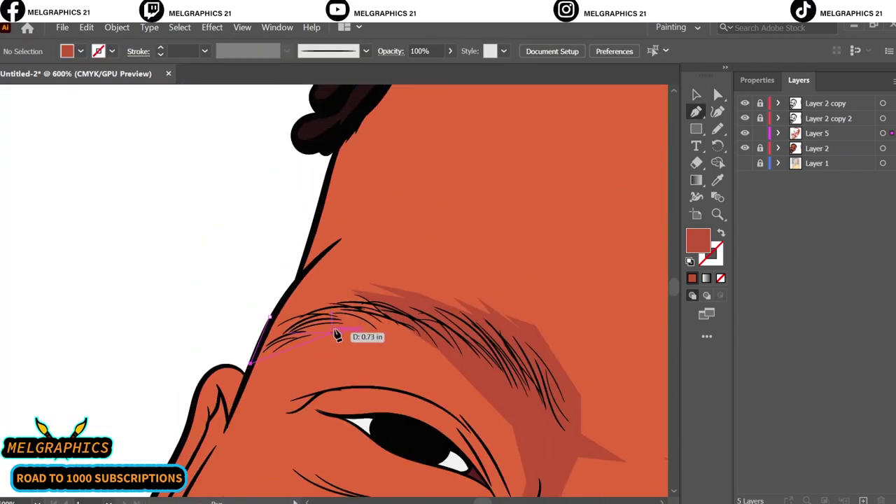
{"action": "left_click", "coordinate": [273, 319]}
{"action": "left_click", "coordinate": [294, 329], "text": "ctrl"}
{"action": "scroll", "coordinate": [456, 348], "scroll_direction": "down", "scroll_amount": 5}
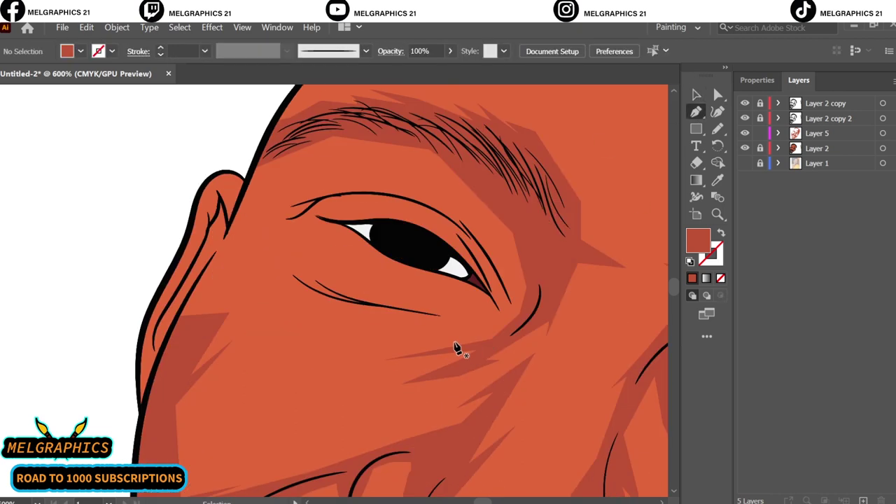
{"action": "left_click", "coordinate": [522, 329]}
{"action": "left_click", "coordinate": [510, 344], "text": "ctrl"}
{"action": "scroll", "coordinate": [592, 384], "scroll_direction": "up", "scroll_amount": 1}
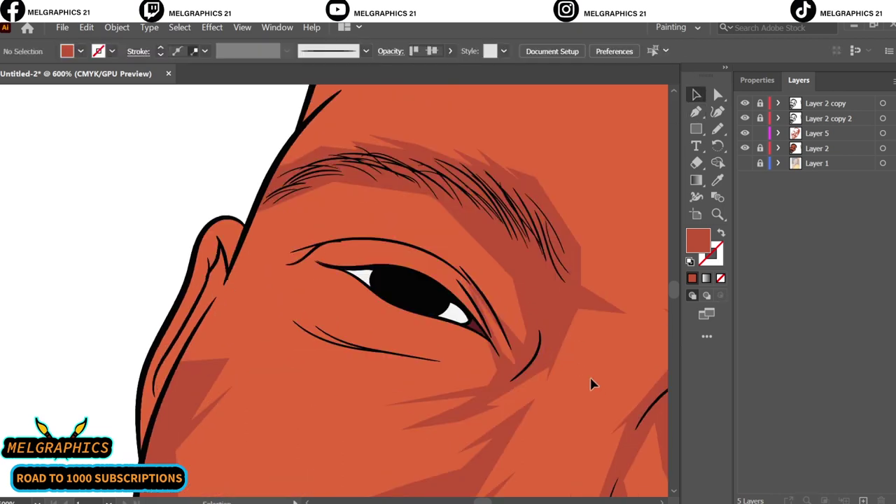
Draw two shadow shapes tracing along the lower eyelid
{"action": "left_click", "coordinate": [438, 357]}
{"action": "left_click", "coordinate": [306, 307]}
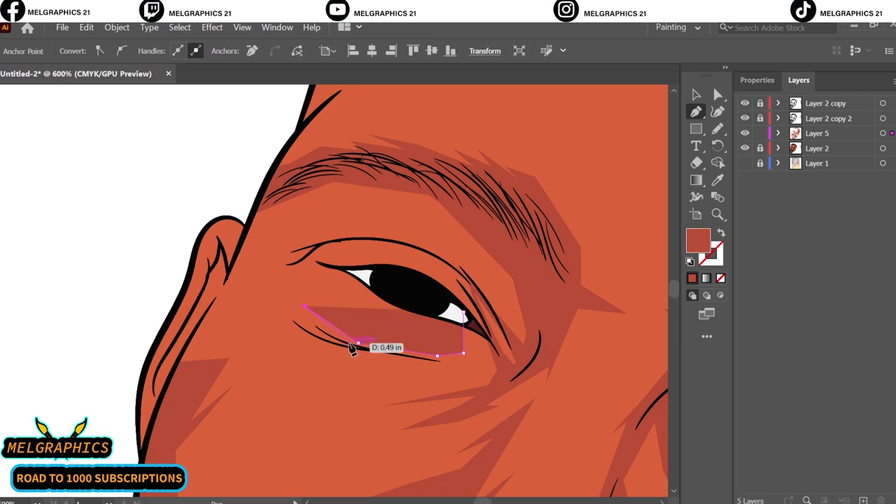
{"action": "left_click", "coordinate": [351, 346]}
{"action": "left_click", "coordinate": [448, 361]}
{"action": "left_click", "coordinate": [476, 355]}
{"action": "left_click", "coordinate": [478, 328]}
{"action": "left_click", "coordinate": [381, 374], "text": "ctrl"}
{"action": "left_click", "coordinate": [312, 329]}
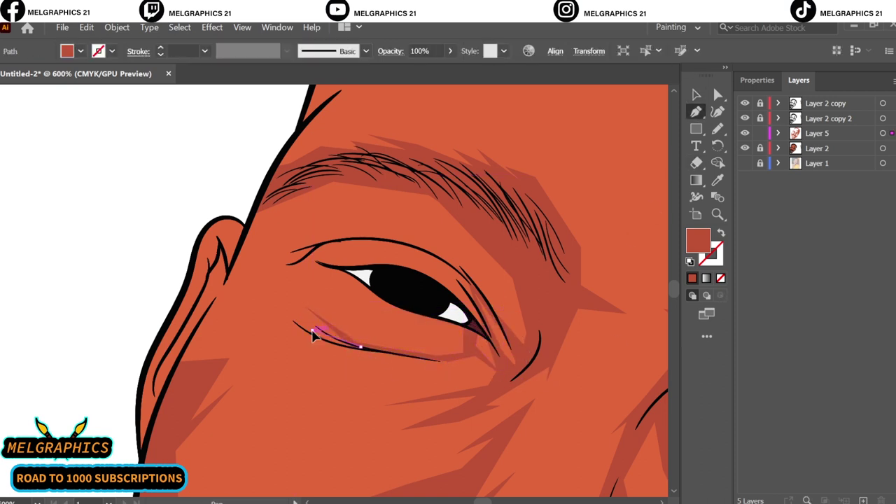
{"action": "left_click", "coordinate": [262, 325]}
{"action": "left_click", "coordinate": [318, 344]}
{"action": "left_click", "coordinate": [372, 355]}
Draw a shadow shape along the upper eyelid
{"action": "left_click", "coordinate": [641, 134], "text": "ctrl"}
{"action": "scroll", "coordinate": [346, 444], "scroll_direction": "up", "scroll_amount": 1}
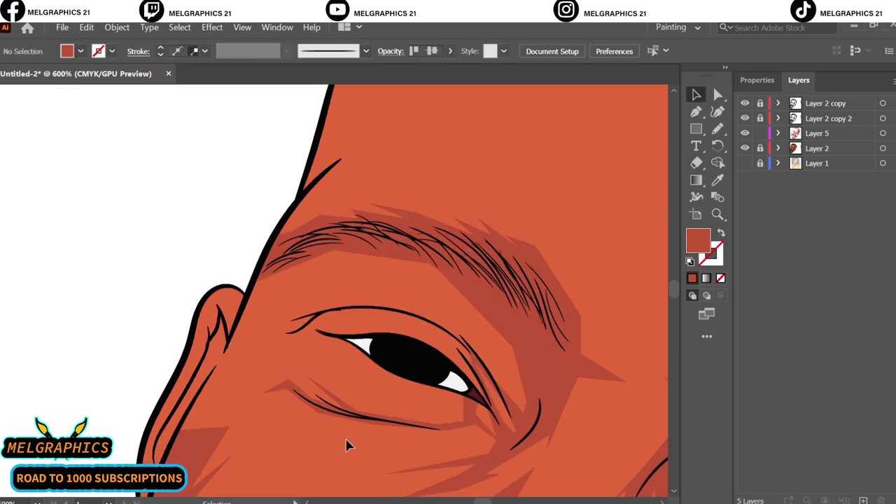
{"action": "left_click", "coordinate": [317, 331]}
{"action": "left_click", "coordinate": [288, 343]}
{"action": "left_click", "coordinate": [319, 314]}
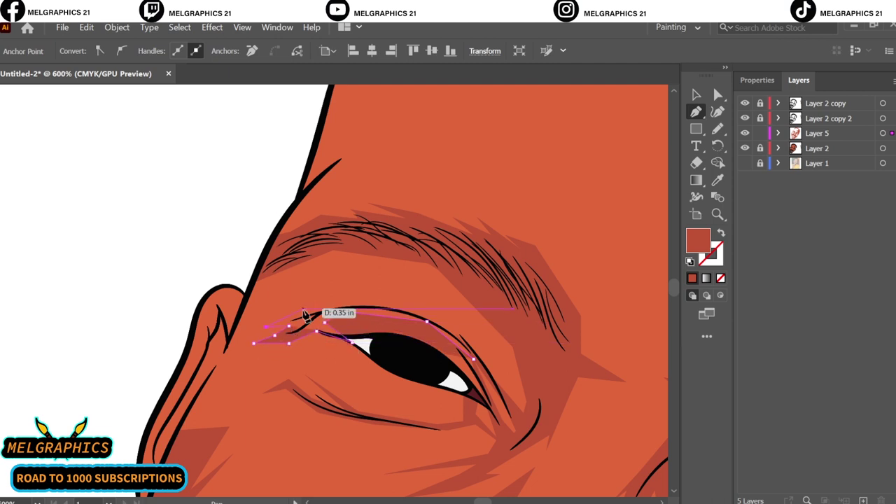
{"action": "left_click", "coordinate": [392, 308]}
{"action": "left_click", "coordinate": [462, 327]}
{"action": "left_click", "coordinate": [480, 359]}
{"action": "left_click", "coordinate": [449, 350], "text": "ctrl"}
{"action": "scroll", "coordinate": [416, 241], "scroll_direction": "down", "scroll_amount": 1}
{"action": "scroll", "coordinate": [415, 242], "scroll_direction": "up", "scroll_amount": 1}
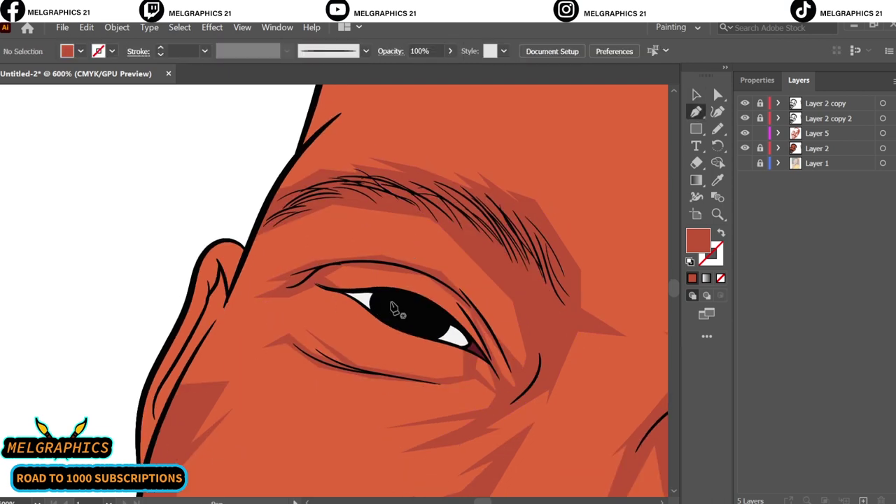
Outline a shadow on the side cheek running up toward the eye
{"action": "left_click", "coordinate": [230, 382]}
{"action": "left_click", "coordinate": [246, 353]}
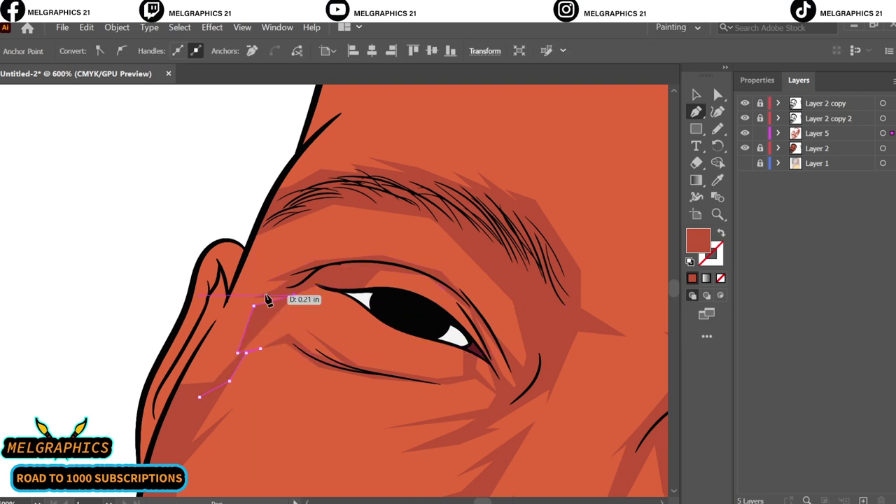
{"action": "left_click", "coordinate": [294, 296]}
{"action": "left_click", "coordinate": [229, 296]}
{"action": "left_click", "coordinate": [176, 387]}
Draw a curved shadow under the brow and a small one by the eye corner
{"action": "left_click", "coordinate": [703, 114]}
{"action": "scroll", "coordinate": [350, 315], "scroll_direction": "up", "scroll_amount": 3}
{"action": "left_click", "coordinate": [341, 292]}
{"action": "left_click", "coordinate": [272, 346]}
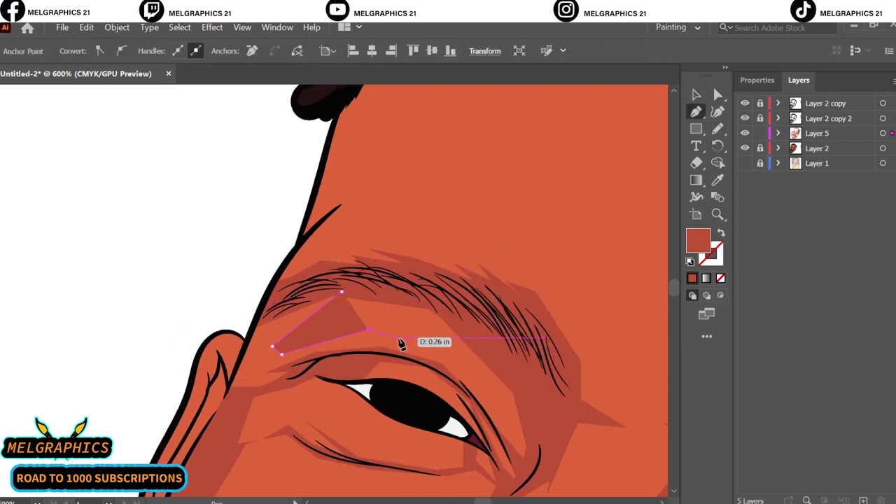
{"action": "left_click_drag", "start_coordinate": [367, 332], "coordinate": [399, 337]}
{"action": "left_click_drag", "start_coordinate": [281, 355], "coordinate": [274, 376]}
{"action": "left_click", "coordinate": [270, 304]}
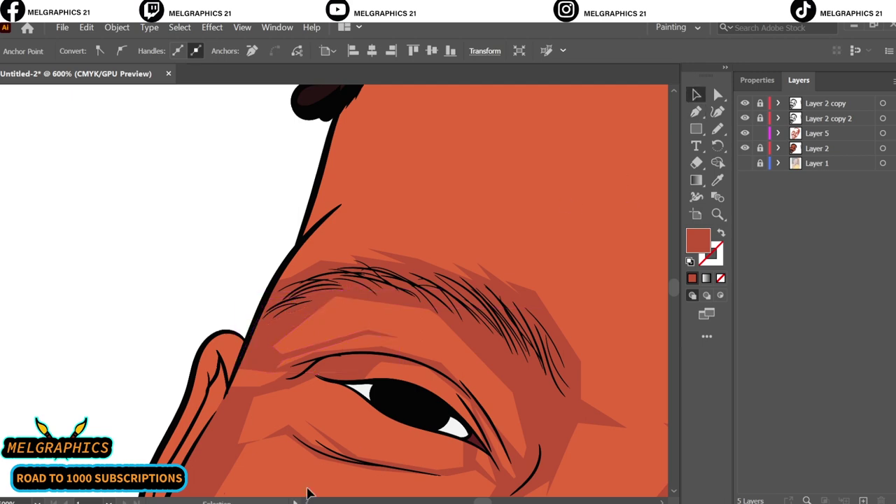
{"action": "left_click", "coordinate": [226, 394]}
{"action": "left_click", "coordinate": [253, 393]}
{"action": "left_click", "coordinate": [242, 362]}
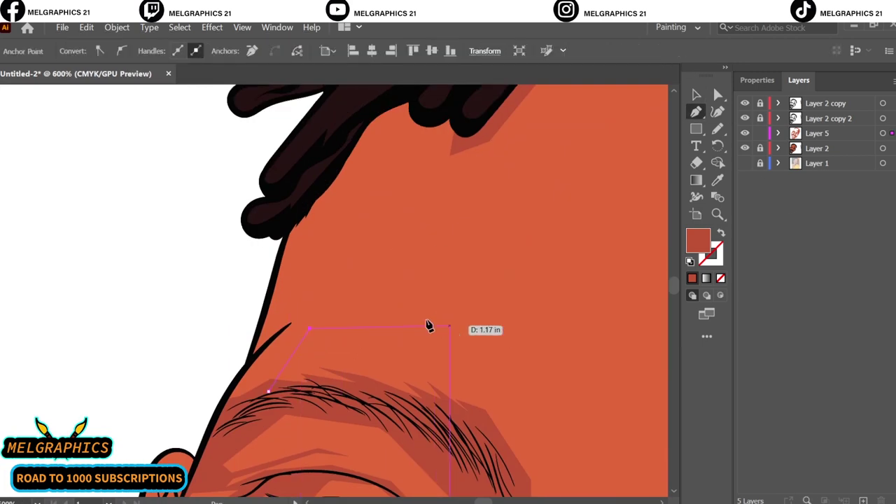
Draw a shadow shape across the forehead
{"action": "left_click", "coordinate": [310, 329]}
{"action": "left_click", "coordinate": [425, 320]}
{"action": "left_click", "coordinate": [514, 379]}
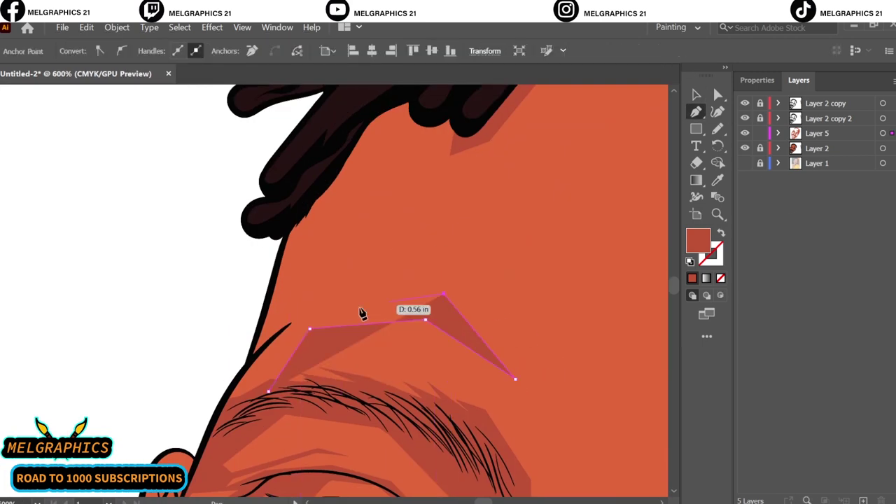
{"action": "left_click", "coordinate": [349, 294]}
{"action": "left_click", "coordinate": [460, 264]}
{"action": "left_click", "coordinate": [439, 226]}
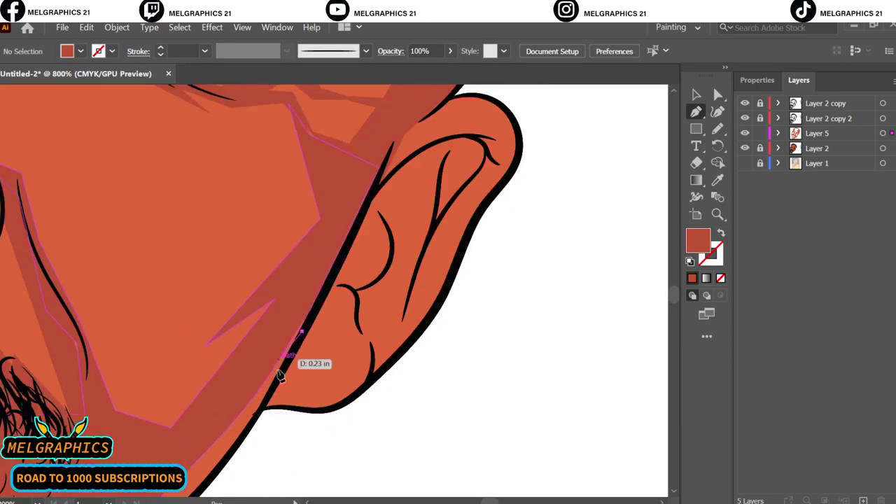
Trace a shadow shape around the ear lobe
{"action": "left_click", "coordinate": [357, 336]}
{"action": "left_click", "coordinate": [357, 376]}
{"action": "left_click", "coordinate": [370, 360]}
{"action": "left_click", "coordinate": [374, 321]}
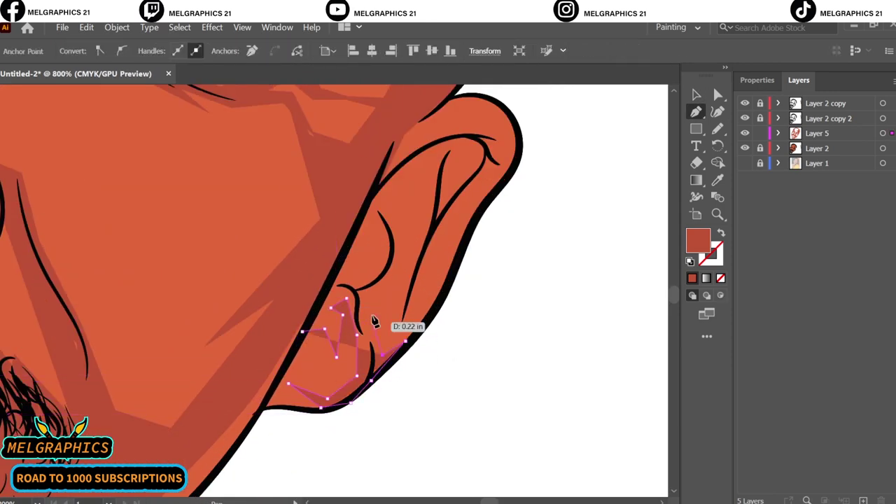
{"action": "left_click", "coordinate": [310, 334]}
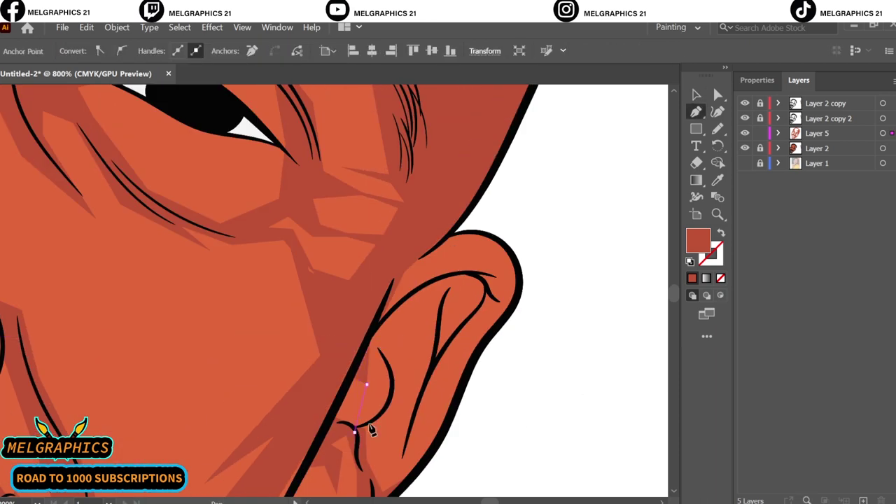
{"action": "left_click", "coordinate": [382, 351]}
{"action": "left_click", "coordinate": [414, 288]}
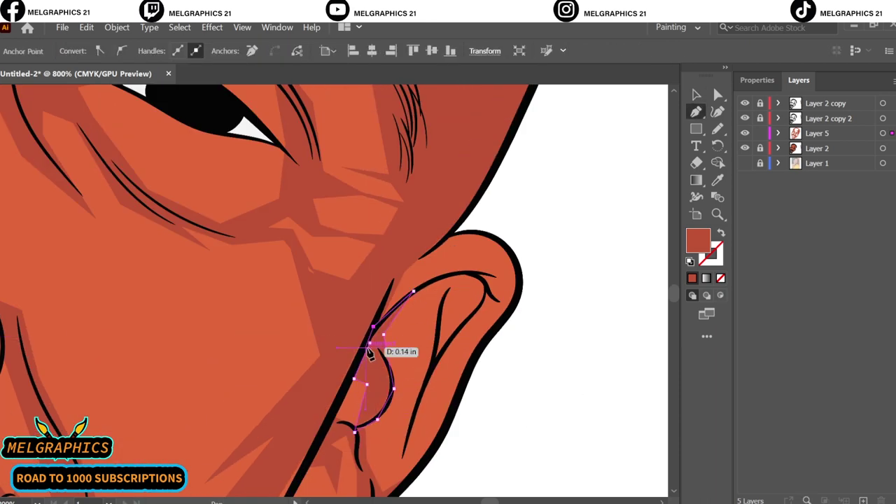
{"action": "scroll", "coordinate": [413, 295], "scroll_direction": "down", "scroll_amount": 3}
Run a shadow up the inner ear to its top curve and close it
{"action": "left_click", "coordinate": [432, 284]}
{"action": "left_click", "coordinate": [479, 225]}
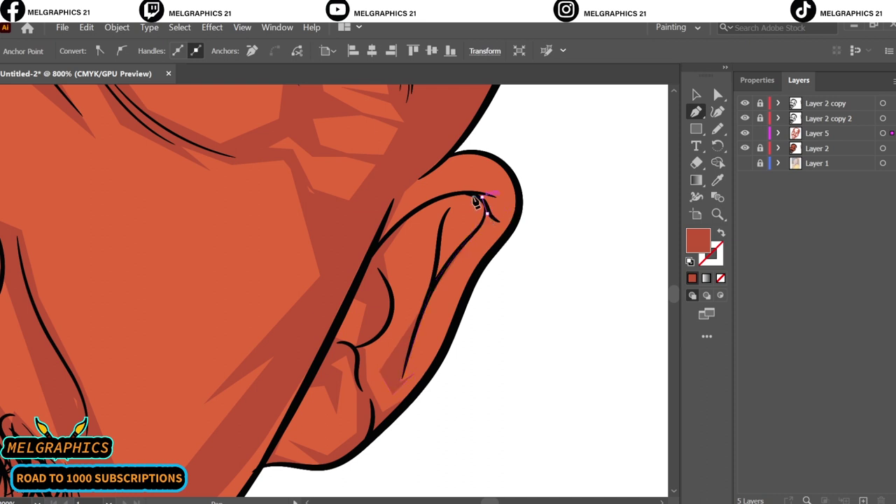
{"action": "left_click", "coordinate": [483, 197]}
{"action": "left_click", "coordinate": [399, 223]}
{"action": "left_click", "coordinate": [379, 371]}
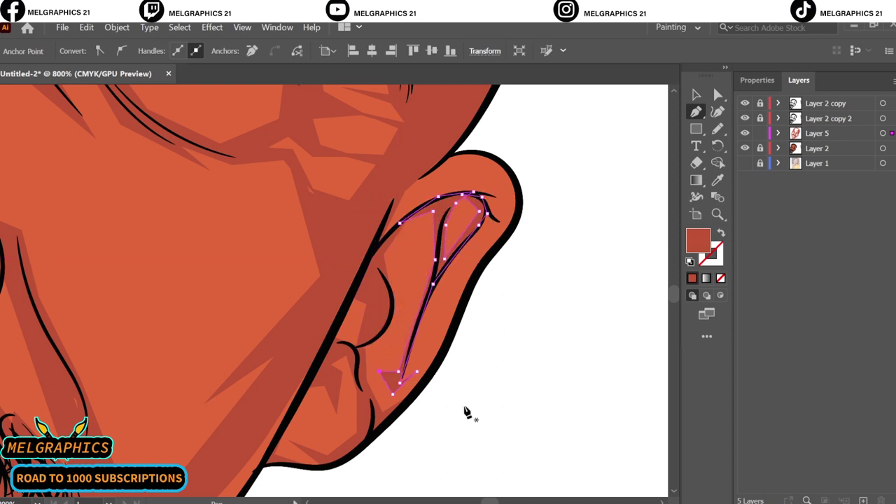
Trace a shadow down the outer ear edge to the ear crease
{"action": "left_click", "coordinate": [515, 226]}
{"action": "left_click", "coordinate": [470, 245]}
{"action": "left_click", "coordinate": [474, 278]}
{"action": "left_click", "coordinate": [457, 312]}
{"action": "left_click", "coordinate": [446, 350]}
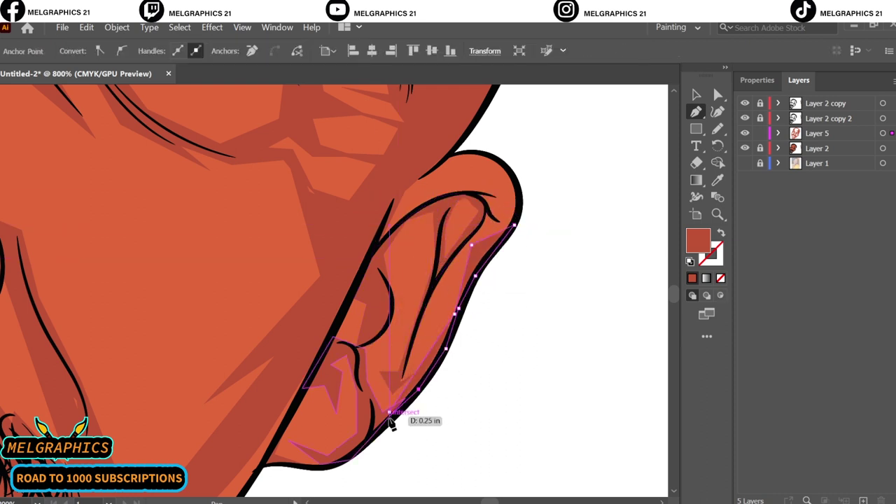
{"action": "scroll", "coordinate": [396, 284], "scroll_direction": "up", "scroll_amount": 3}
{"action": "left_click", "coordinate": [376, 353]}
{"action": "left_click", "coordinate": [407, 325]}
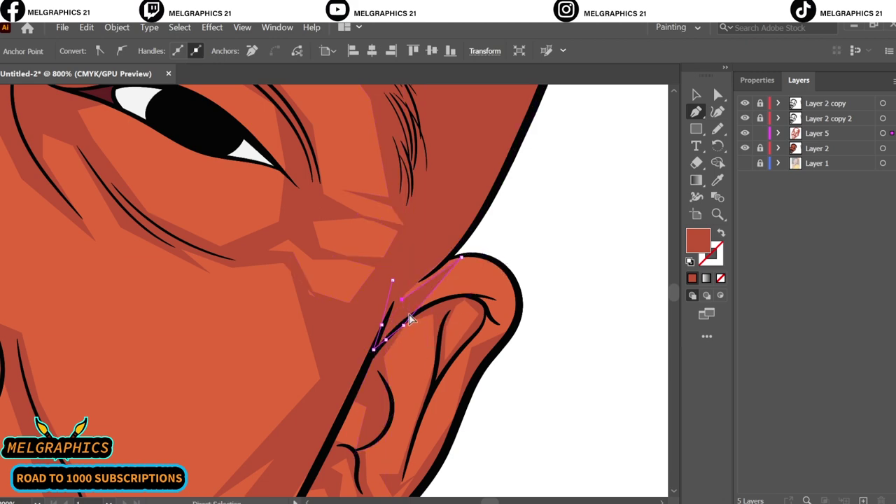
{"action": "scroll", "coordinate": [410, 316], "scroll_direction": "up", "scroll_amount": 4}
{"action": "scroll", "coordinate": [536, 171], "scroll_direction": "down", "scroll_amount": 4}
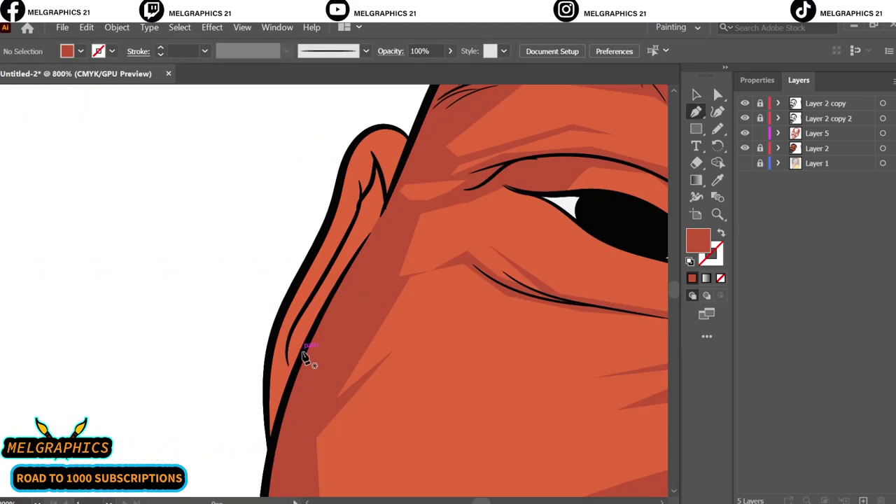
Outline a shadow around the inner crease of the far ear
{"action": "left_click", "coordinate": [287, 342]}
{"action": "left_click", "coordinate": [349, 236]}
{"action": "left_click", "coordinate": [369, 137]}
{"action": "left_click", "coordinate": [393, 225]}
{"action": "left_click", "coordinate": [378, 200]}
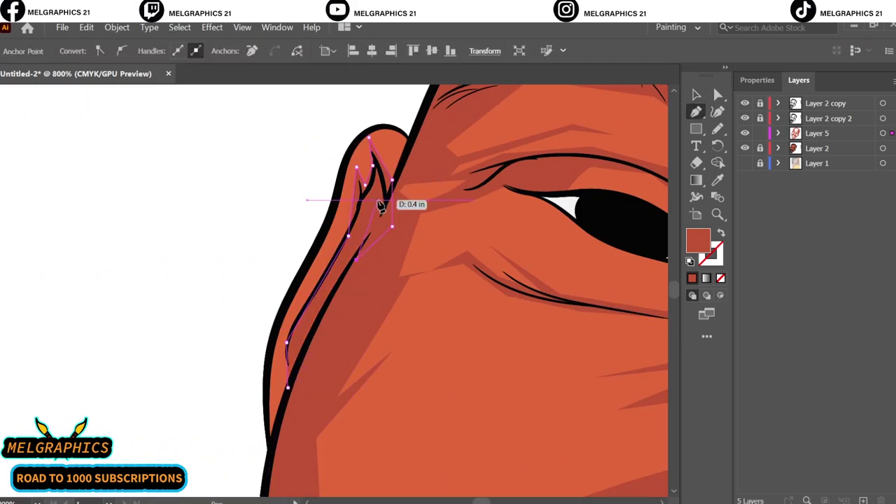
{"action": "left_click", "coordinate": [356, 260]}
{"action": "left_click", "coordinate": [315, 340]}
{"action": "key", "text": "Escape"}
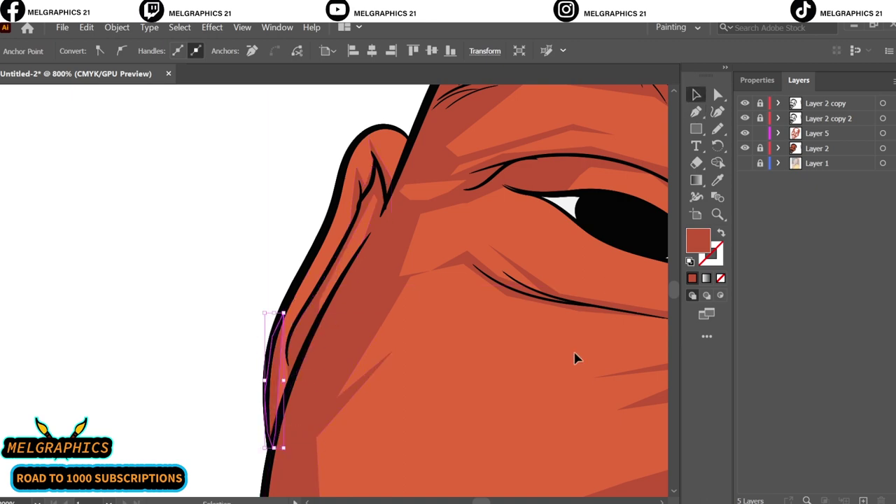
Add a new Layer 6 and sample a colour from the artwork
{"action": "key", "text": "ctrl+0"}
{"action": "key", "text": "ctrl+l"}
{"action": "left_click", "coordinate": [717, 180]}
{"action": "scroll", "coordinate": [480, 335], "scroll_direction": "up", "scroll_amount": 3}
Set the fill colour to the darker shadow tone C44D31
{"action": "scroll", "coordinate": [480, 334], "scroll_direction": "down", "scroll_amount": 5}
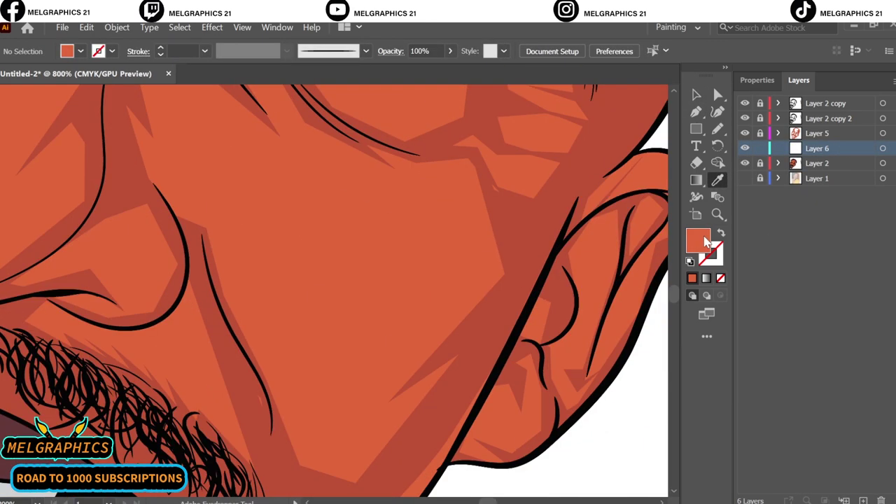
{"action": "double_click", "coordinate": [699, 240]}
{"action": "key", "text": "Return"}
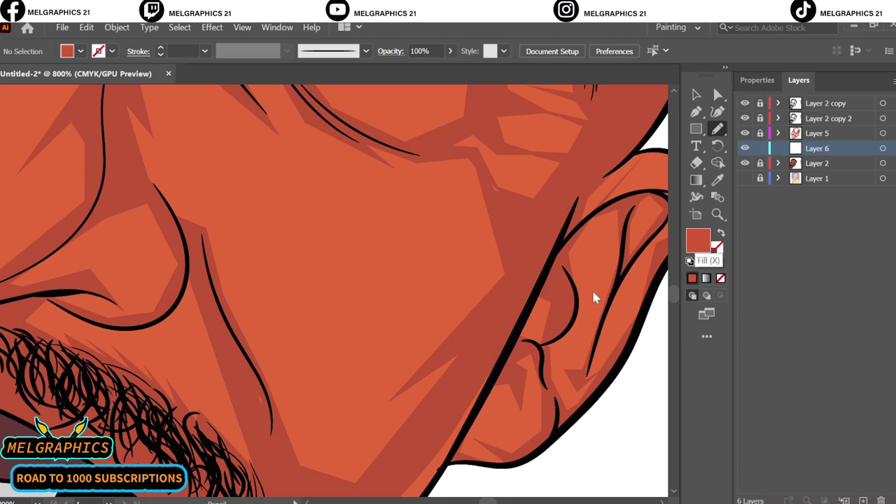
{"action": "double_click", "coordinate": [698, 240]}
{"action": "key", "text": "Return"}
{"action": "double_click", "coordinate": [698, 240]}
{"action": "type", "text": "C44D31"}
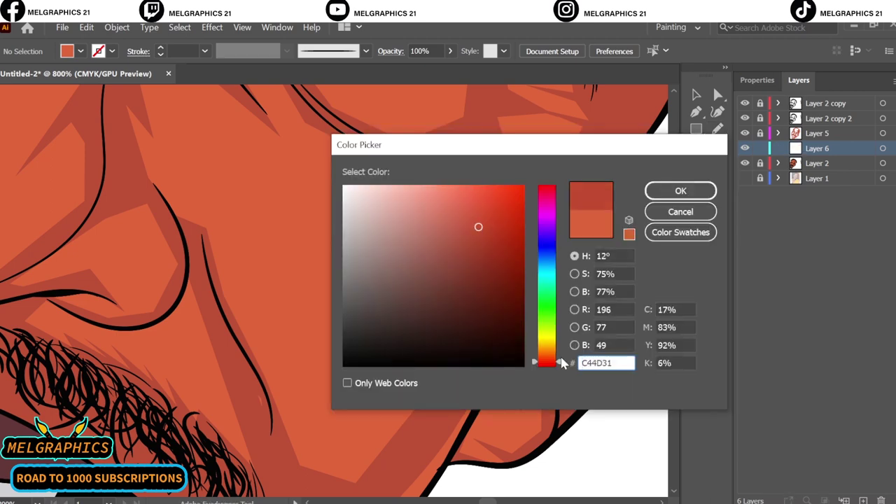
{"action": "key", "text": "Return"}
{"action": "double_click", "coordinate": [698, 240]}
{"action": "key", "text": "Return"}
{"action": "key", "text": "ctrl+minus"}
{"action": "key", "text": "ctrl+minus"}
{"action": "key", "text": "ctrl+minus"}
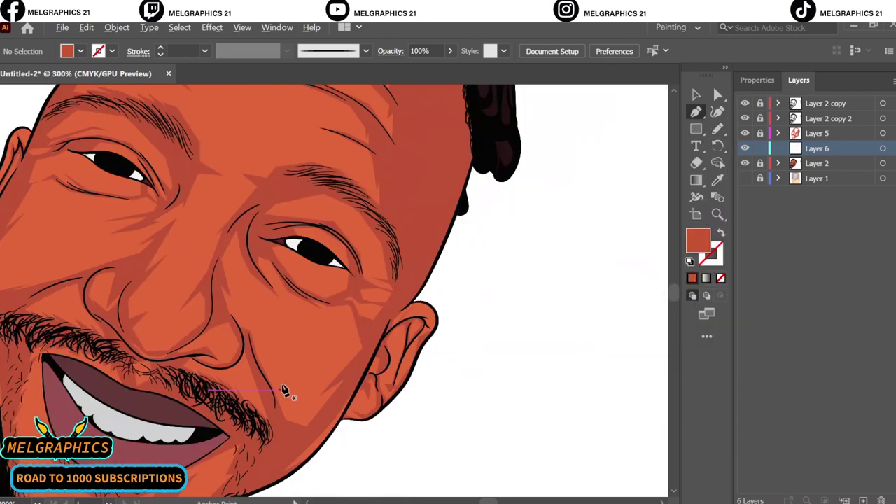
{"action": "key", "text": "ctrl+plus"}
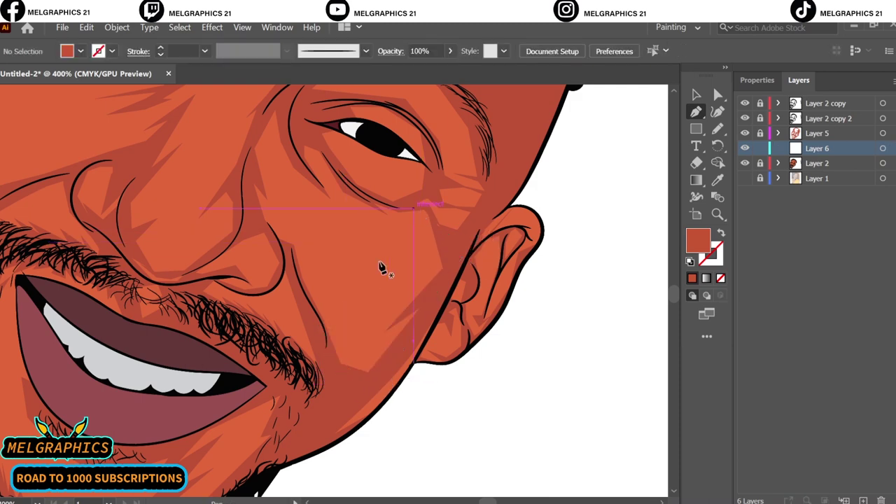
Draw a darker shadow shape from the cheek up toward the nose
{"action": "left_click", "coordinate": [360, 236]}
{"action": "left_click", "coordinate": [459, 242]}
{"action": "left_click", "coordinate": [346, 394]}
{"action": "left_click", "coordinate": [324, 343]}
{"action": "left_click", "coordinate": [413, 282]}
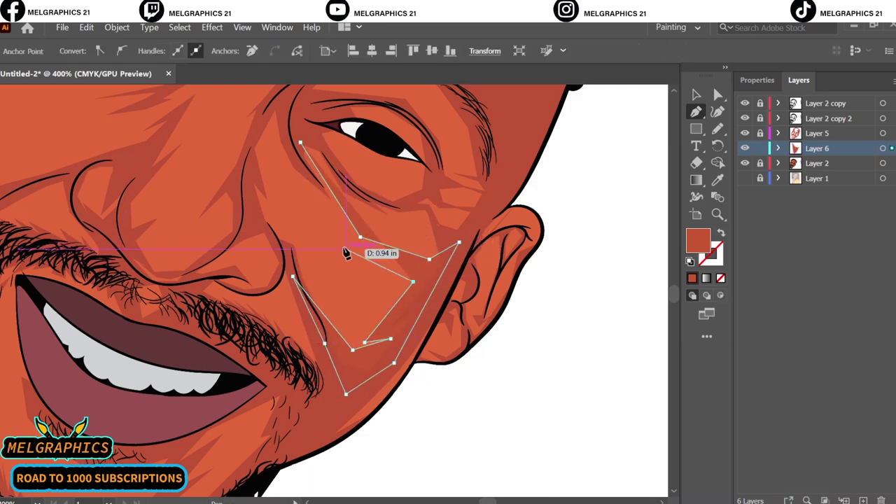
{"action": "left_click", "coordinate": [295, 182]}
{"action": "left_click", "coordinate": [299, 143]}
Add a second small shadow shape along the side of the nose
{"action": "key", "text": "v"}
{"action": "key", "text": "ctrl+0"}
{"action": "left_click", "coordinate": [541, 390]}
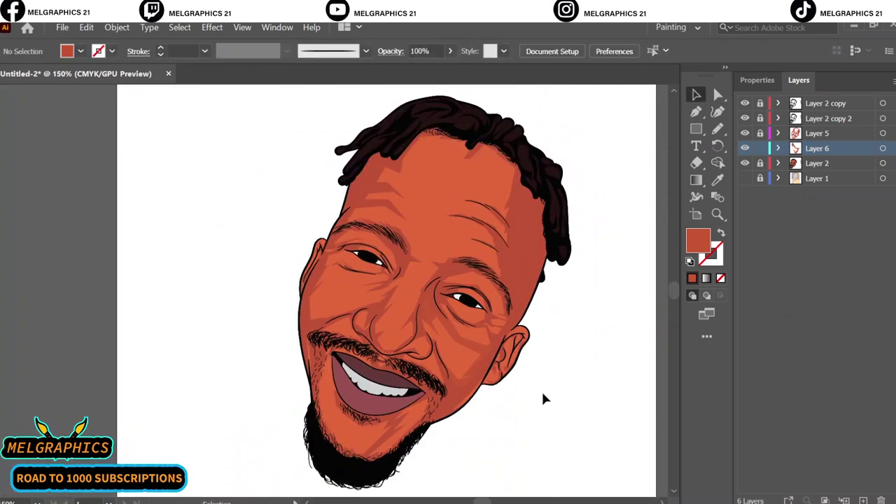
{"action": "key", "text": "ctrl+plus"}
{"action": "key", "text": "ctrl+plus"}
{"action": "left_click", "coordinate": [370, 273]}
{"action": "left_click", "coordinate": [356, 229]}
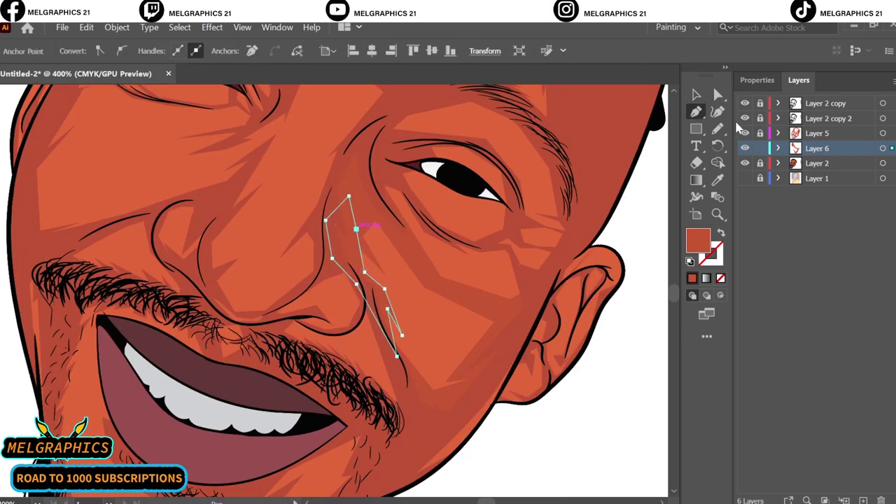
Draw a shadow shape under the right-hand eye along the lower lid
{"action": "scroll", "coordinate": [420, 315], "scroll_direction": "up", "scroll_amount": 3}
{"action": "left_click_drag", "start_coordinate": [504, 379], "coordinate": [518, 432]}
{"action": "left_click", "coordinate": [475, 371]}
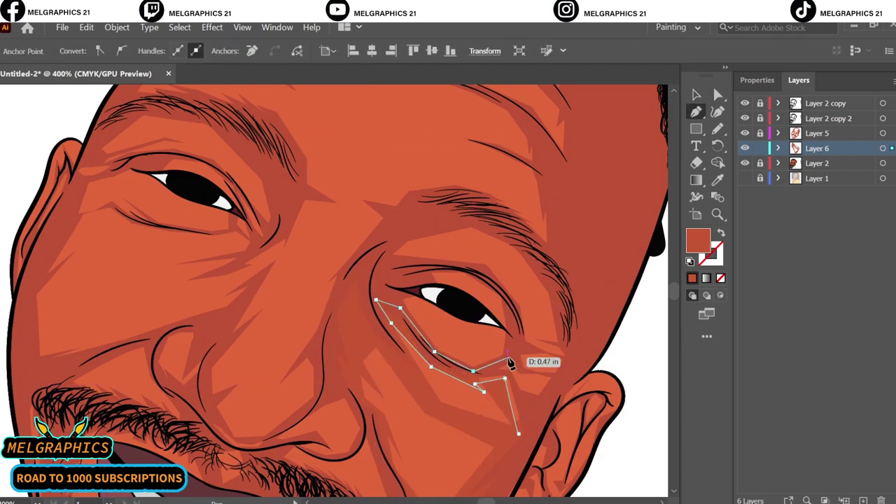
{"action": "left_click", "coordinate": [509, 359]}
{"action": "left_click", "coordinate": [558, 373]}
{"action": "left_click", "coordinate": [520, 433]}
{"action": "left_click", "coordinate": [481, 391]}
{"action": "key", "text": "v"}
{"action": "left_click", "coordinate": [643, 336]}
Add a small shadow below the right eye's outer corner
{"action": "key", "text": "p"}
{"action": "scroll", "coordinate": [518, 450], "scroll_direction": "up", "scroll_amount": 2}
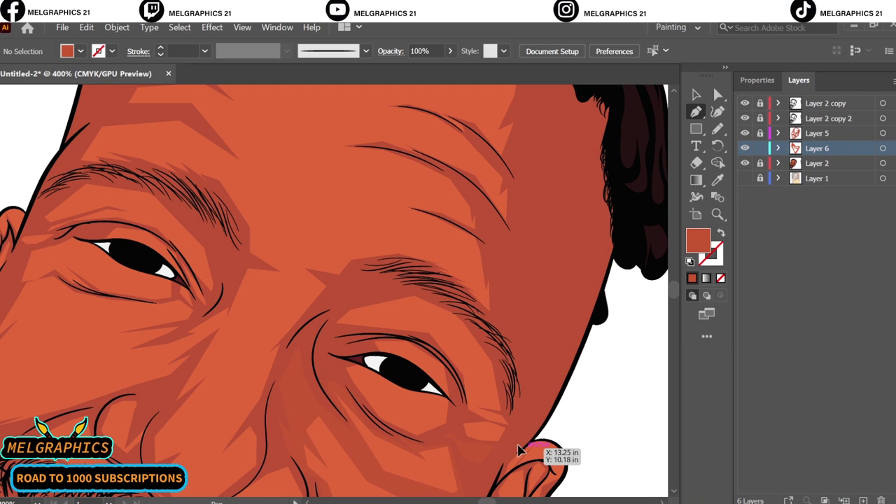
{"action": "left_click", "coordinate": [455, 424]}
{"action": "left_click", "coordinate": [466, 446]}
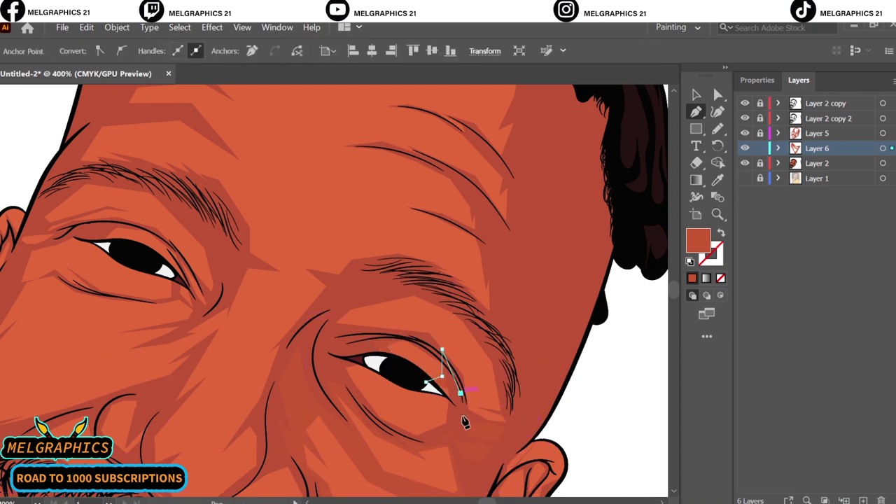
Draw a shadow shape above the right eye, along the upper lid toward the eyebrow
{"action": "left_click", "coordinate": [326, 327]}
{"action": "left_click", "coordinate": [379, 334]}
{"action": "left_click", "coordinate": [388, 311]}
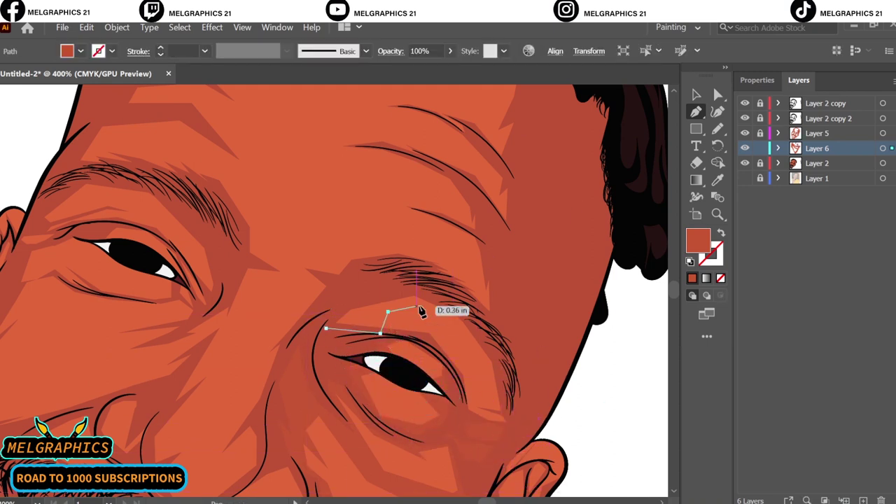
{"action": "left_click", "coordinate": [421, 311]}
{"action": "left_click", "coordinate": [480, 330]}
{"action": "left_click", "coordinate": [490, 430]}
{"action": "key", "text": "v"}
Fit the whole portrait in view and make Layer 5 the active layer
{"action": "key", "text": "ctrl+0"}
{"action": "left_click", "coordinate": [633, 351]}
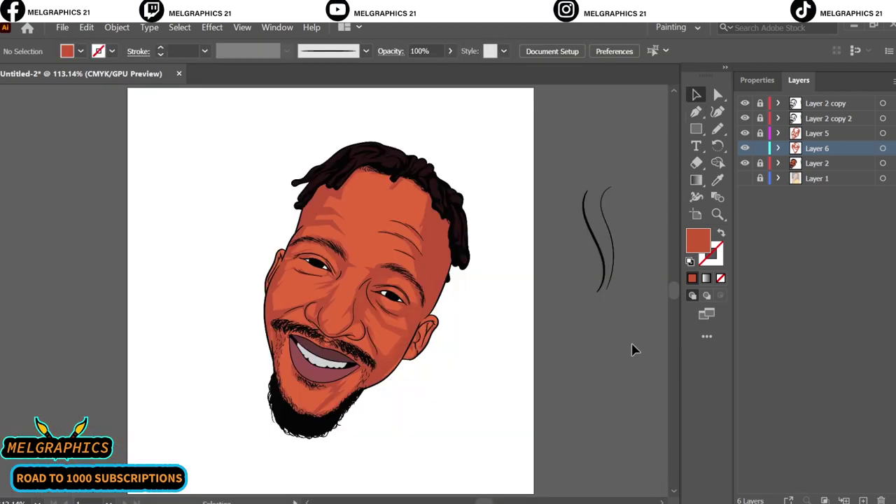
{"action": "key", "text": "ctrl+a"}
{"action": "left_click", "coordinate": [592, 338]}
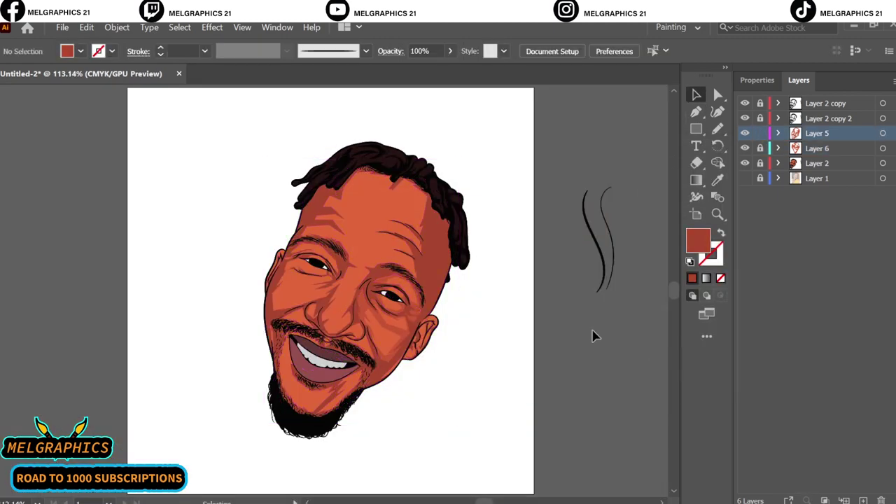
Add a new layer and begin a shadow shape over the forehead wrinkles
{"action": "left_click", "coordinate": [761, 163]}
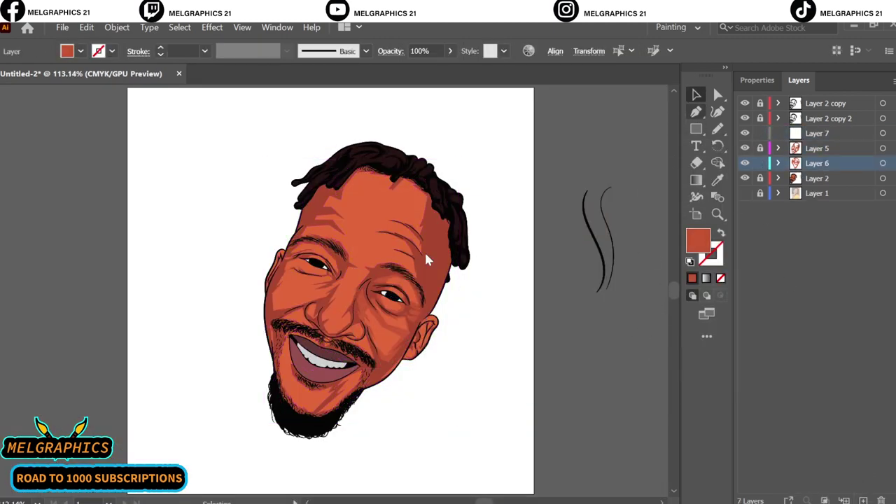
{"action": "key", "text": "p"}
{"action": "scroll", "coordinate": [424, 251], "scroll_direction": "up", "scroll_amount": 5}
{"action": "left_click", "coordinate": [379, 344]}
{"action": "left_click", "coordinate": [416, 298]}
{"action": "left_click", "coordinate": [375, 280]}
{"action": "left_click", "coordinate": [269, 220]}
{"action": "left_click", "coordinate": [333, 197]}
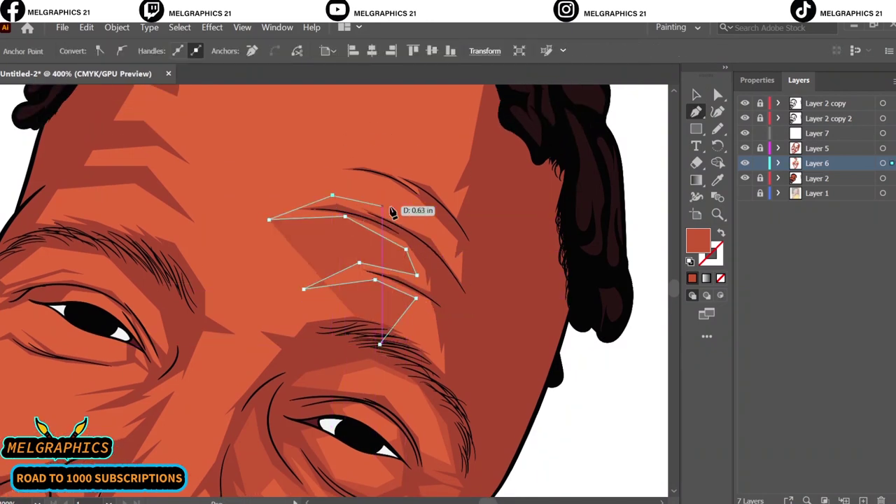
{"action": "left_click", "coordinate": [316, 173]}
{"action": "left_click", "coordinate": [385, 158]}
Extend the forehead shadow along the hairline and down the head's side, then close it
{"action": "scroll", "coordinate": [420, 210], "scroll_direction": "up", "scroll_amount": 3}
{"action": "left_click", "coordinate": [409, 195]}
{"action": "left_click", "coordinate": [467, 165]}
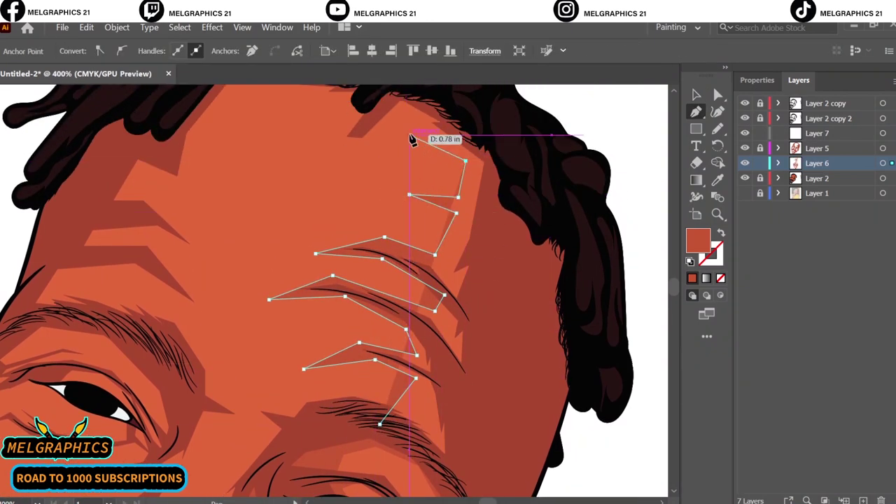
{"action": "left_click", "coordinate": [581, 200]}
{"action": "left_click", "coordinate": [380, 423]}
{"action": "key", "text": "v"}
{"action": "left_click", "coordinate": [636, 110]}
{"action": "key", "text": "ctrl+0"}
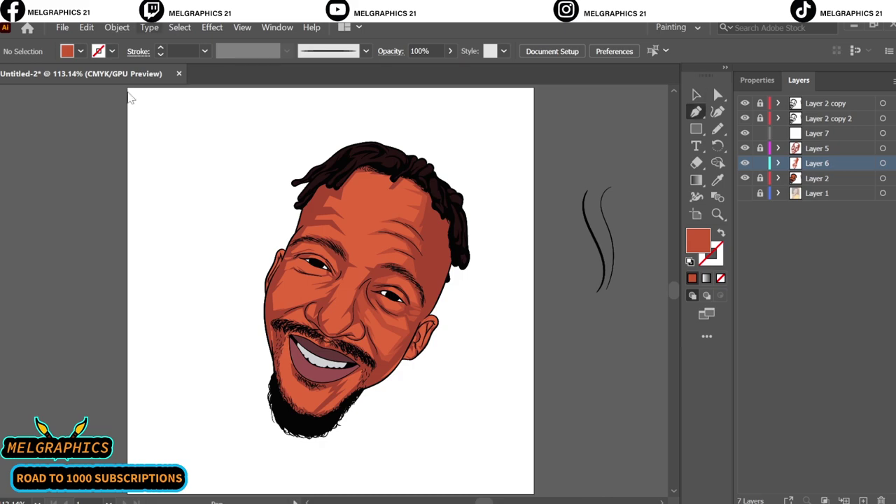
{"action": "scroll", "coordinate": [326, 329], "scroll_direction": "up", "scroll_amount": 6}
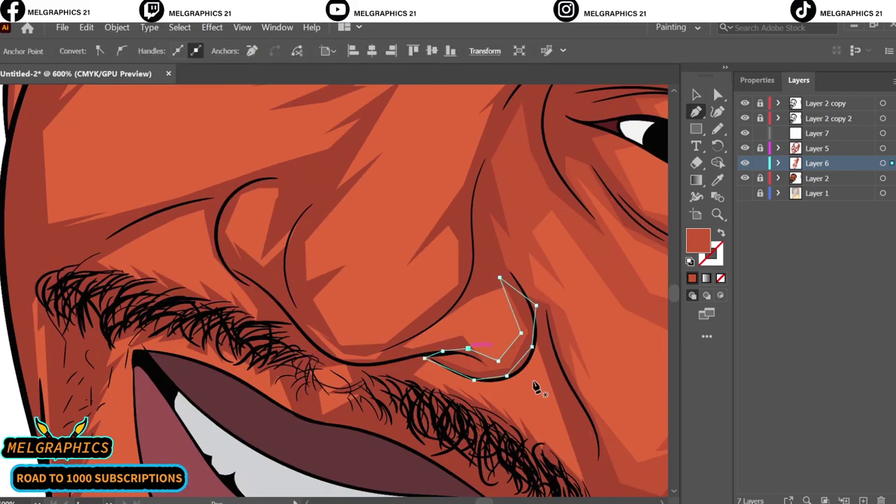
Draw a closed shadow shape beside the nostril, above the mustache
{"action": "left_click_drag", "start_coordinate": [524, 340], "coordinate": [544, 439]}
{"action": "left_click", "coordinate": [465, 379]}
{"action": "scroll", "coordinate": [436, 358], "scroll_direction": "up", "scroll_amount": 3}
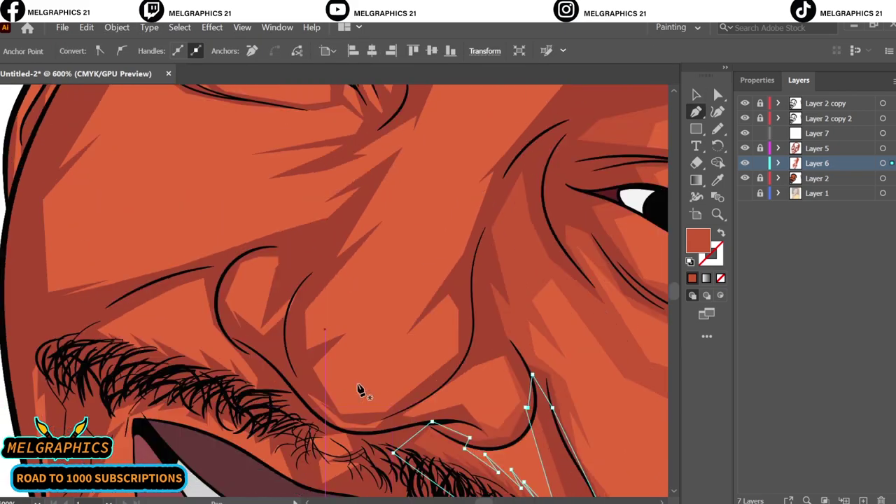
{"action": "left_click", "coordinate": [408, 404]}
{"action": "left_click", "coordinate": [393, 418]}
{"action": "left_click", "coordinate": [479, 401]}
{"action": "left_click", "coordinate": [438, 406]}
{"action": "left_click", "coordinate": [481, 372]}
{"action": "left_click", "coordinate": [519, 372]}
{"action": "left_click", "coordinate": [474, 315]}
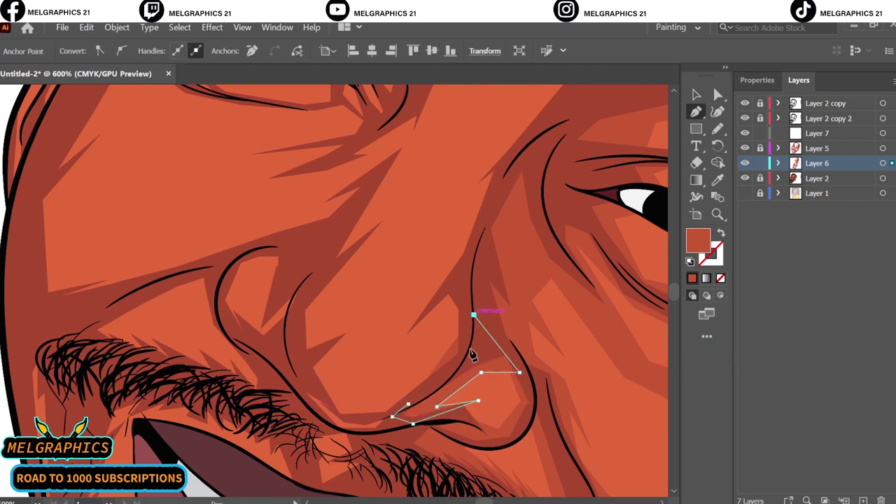
{"action": "left_click", "coordinate": [457, 408]}
Start a shadow path at the mouth corner heading toward the chin
{"action": "left_click", "coordinate": [438, 410]}
{"action": "left_click", "coordinate": [466, 404]}
{"action": "left_click", "coordinate": [486, 431]}
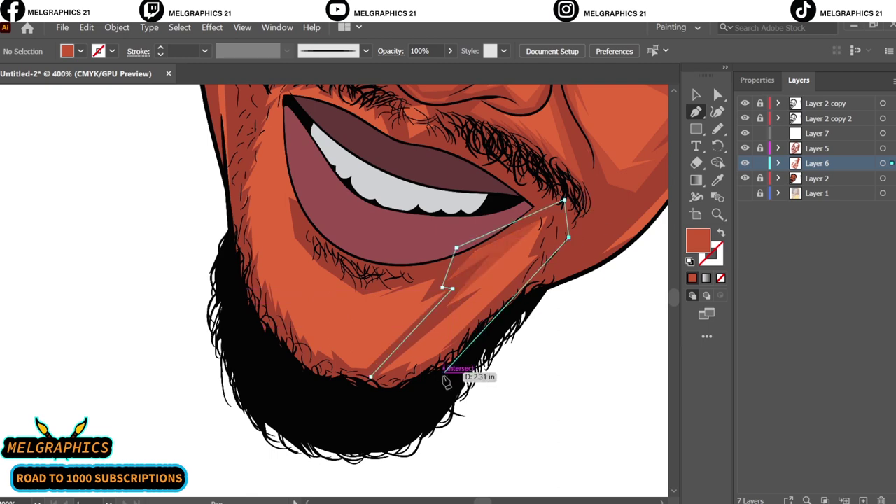
Continue the mouth-side shadow down toward the beard
{"action": "left_click", "coordinate": [269, 321]}
{"action": "left_click", "coordinate": [283, 287]}
{"action": "left_click", "coordinate": [240, 270]}
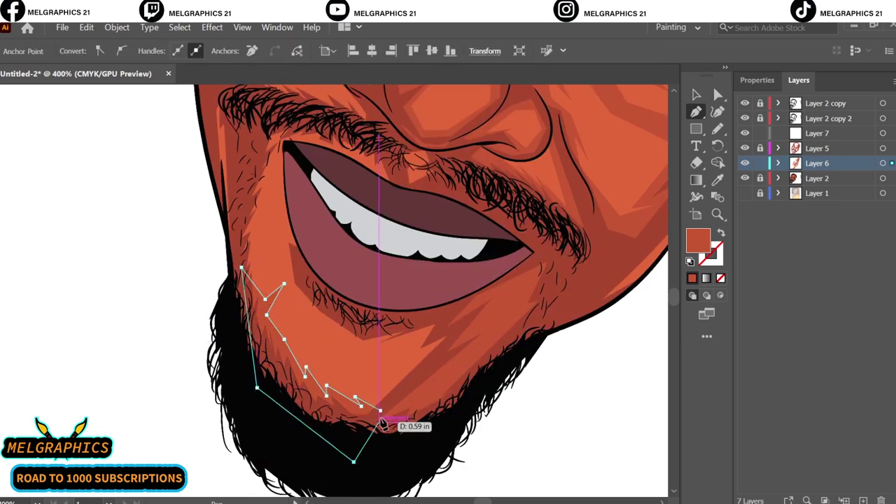
{"action": "scroll", "coordinate": [364, 421], "scroll_direction": "up", "scroll_amount": 2}
Draw a closed shadow shape along the chin and up the side of the mouth
{"action": "left_click", "coordinate": [309, 379]}
{"action": "left_click", "coordinate": [279, 361]}
{"action": "left_click", "coordinate": [265, 212]}
{"action": "left_click", "coordinate": [349, 199]}
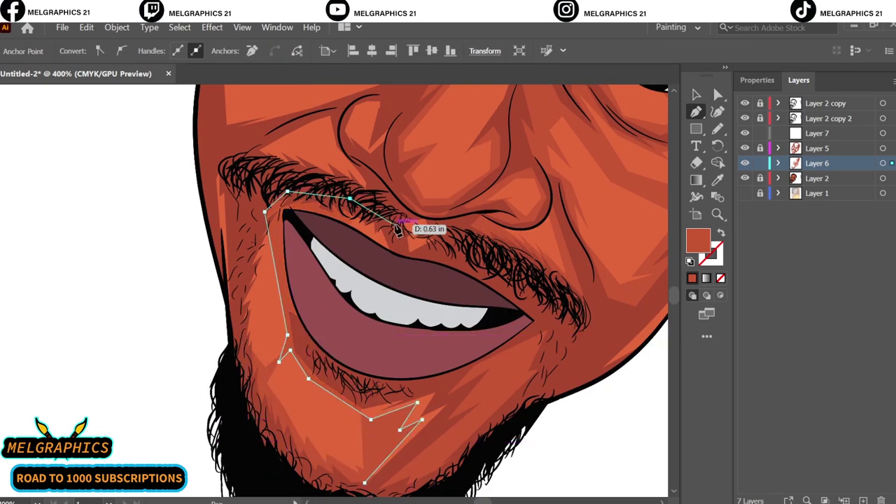
{"action": "left_click", "coordinate": [402, 255]}
{"action": "left_click", "coordinate": [482, 394]}
{"action": "scroll", "coordinate": [390, 345], "scroll_direction": "up", "scroll_amount": 2}
Add small shadows by the mouth corner and on the cheek above the mustache
{"action": "left_click", "coordinate": [257, 342]}
{"action": "left_click", "coordinate": [266, 319]}
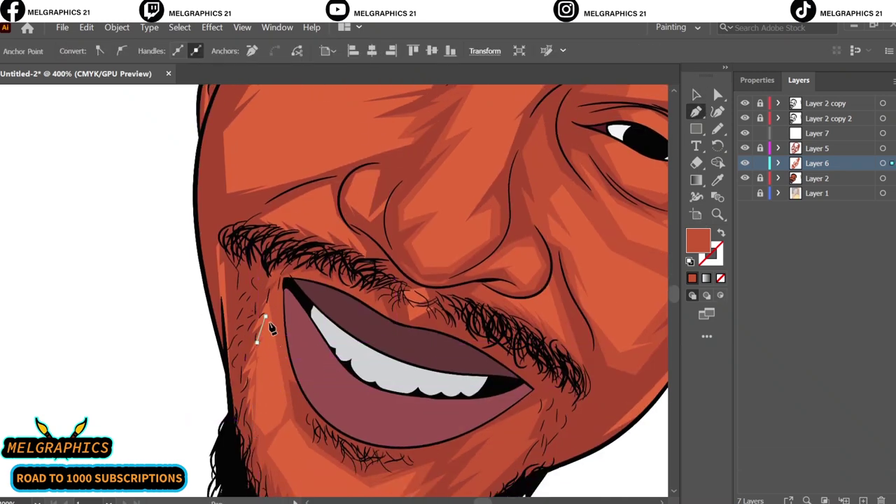
{"action": "scroll", "coordinate": [429, 375], "scroll_direction": "up", "scroll_amount": 6}
{"action": "left_click", "coordinate": [242, 400]}
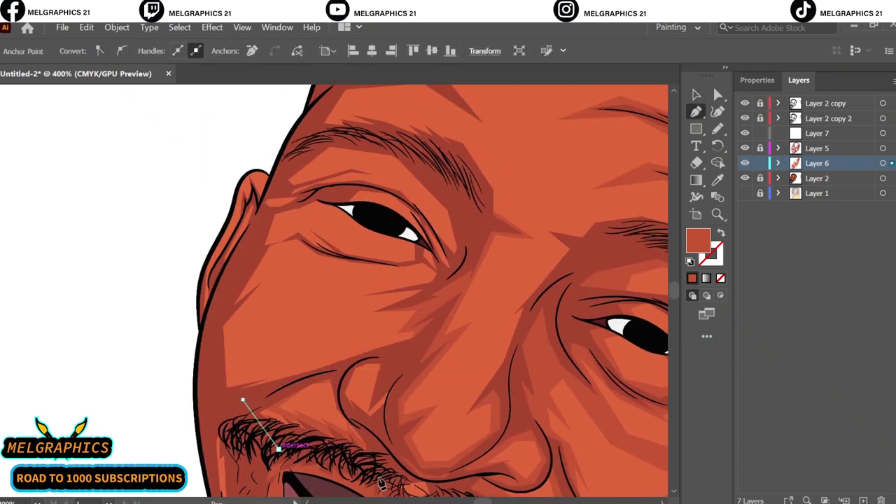
{"action": "key", "text": "v"}
{"action": "key", "text": "ctrl+shift+a"}
{"action": "scroll", "coordinate": [336, 393], "scroll_direction": "up", "scroll_amount": 2}
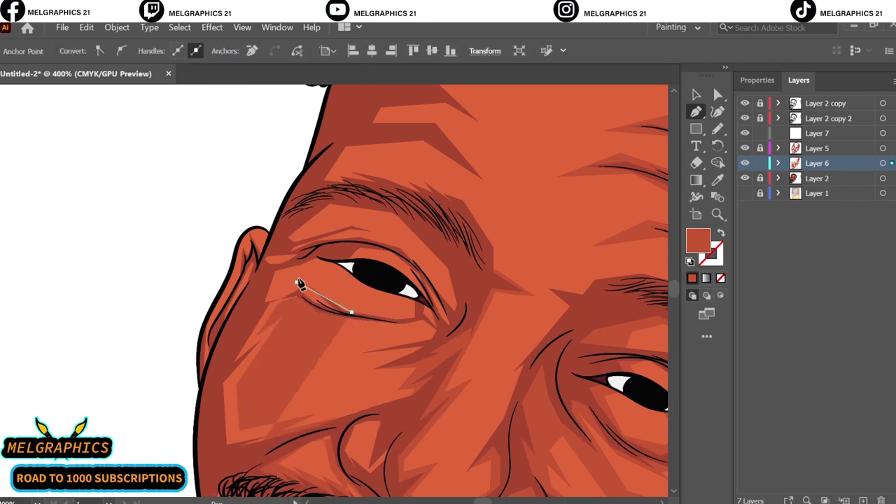
Add shadow shapes beneath the left-hand eye and below its corner
{"action": "left_click", "coordinate": [300, 262]}
{"action": "left_click", "coordinate": [268, 270]}
{"action": "left_click", "coordinate": [428, 303]}
{"action": "left_click", "coordinate": [443, 334]}
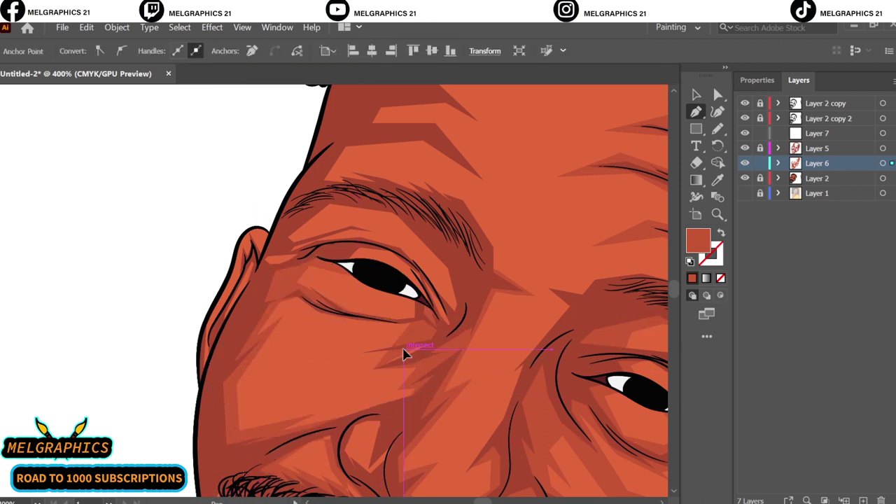
{"action": "left_click", "coordinate": [414, 317]}
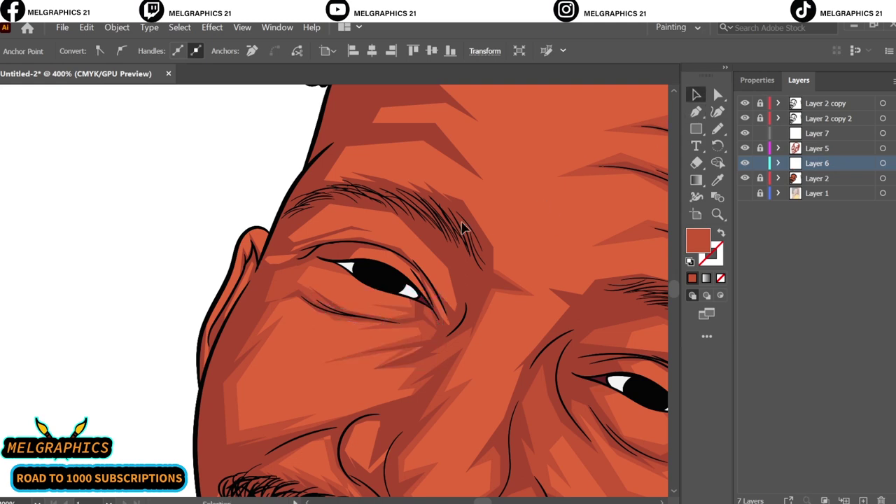
{"action": "key", "text": "p"}
Draw a zigzag shadow shape across the cheek below the left eye
{"action": "left_click", "coordinate": [429, 344]}
{"action": "left_click", "coordinate": [408, 357]}
{"action": "left_click", "coordinate": [346, 357]}
{"action": "left_click", "coordinate": [340, 384]}
{"action": "left_click", "coordinate": [376, 385]}
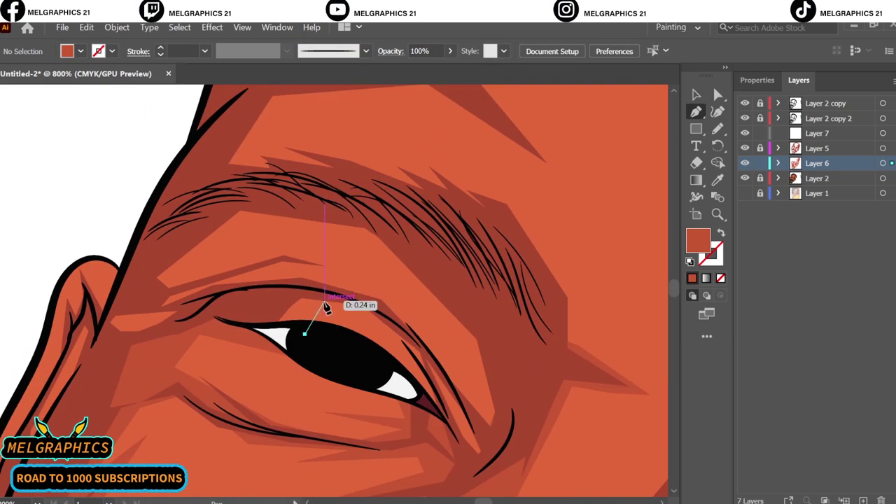
Begin a shadow along the left eye's upper lid toward the eyebrow
{"action": "left_click", "coordinate": [428, 363]}
{"action": "left_click", "coordinate": [391, 310]}
{"action": "left_click", "coordinate": [322, 307]}
{"action": "left_click", "coordinate": [261, 294]}
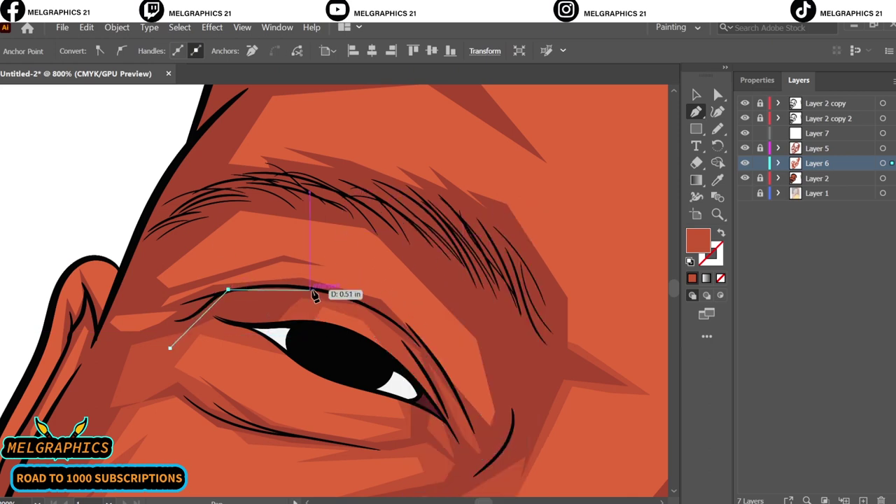
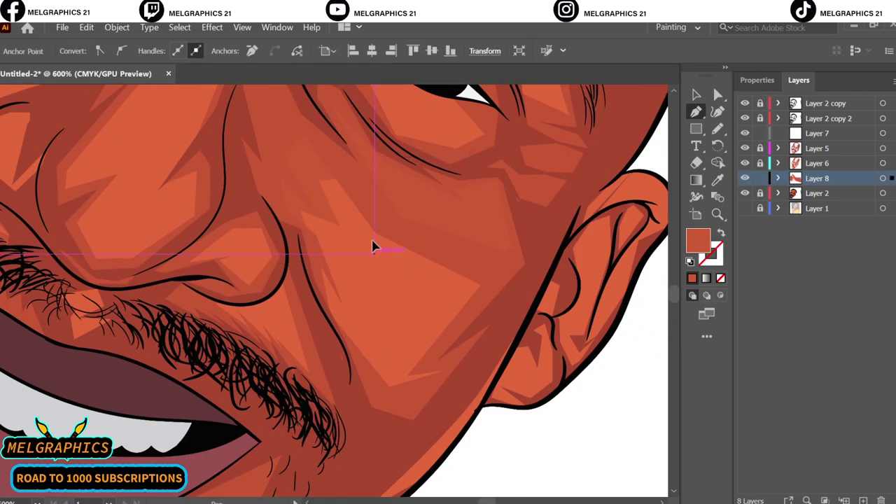
Extend the cheek highlight shape with five more anchor points
{"action": "left_click", "coordinate": [290, 203]}
{"action": "left_click", "coordinate": [299, 266]}
{"action": "left_click", "coordinate": [356, 425]}
{"action": "left_click", "coordinate": [413, 404]}
{"action": "left_click", "coordinate": [504, 289]}
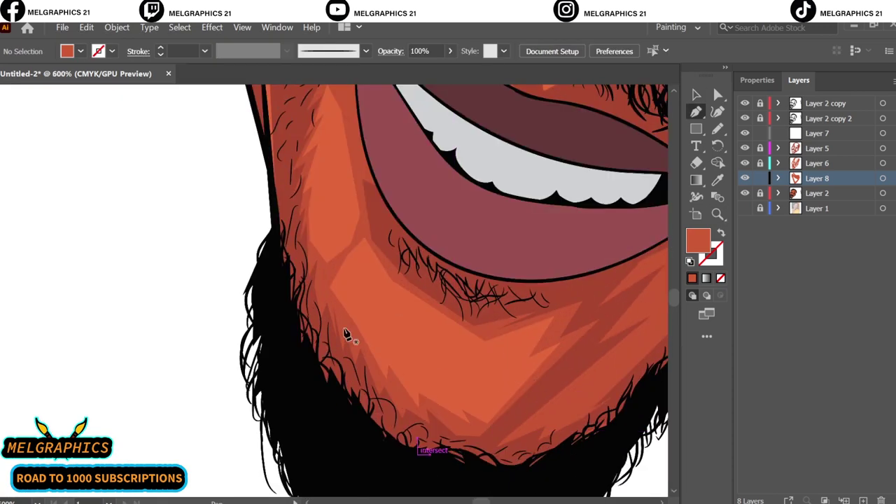
Draw a closed highlight shape on the chin and start another beside it
{"action": "left_click", "coordinate": [362, 381]}
{"action": "left_click", "coordinate": [343, 289]}
{"action": "left_click", "coordinate": [369, 257]}
{"action": "left_click", "coordinate": [421, 307]}
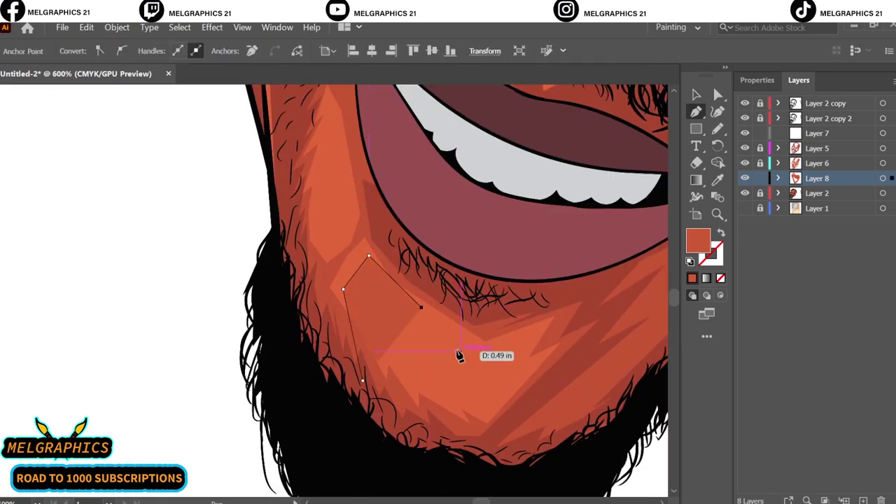
{"action": "left_click", "coordinate": [514, 342]}
{"action": "left_click", "coordinate": [362, 381]}
{"action": "left_click", "coordinate": [437, 319]}
{"action": "left_click", "coordinate": [454, 362]}
Outline and finish a jagged highlight shape around the chin
{"action": "left_click", "coordinate": [486, 356]}
{"action": "left_click", "coordinate": [542, 332]}
{"action": "left_click", "coordinate": [509, 384]}
{"action": "left_click", "coordinate": [565, 358]}
{"action": "left_click", "coordinate": [579, 294]}
{"action": "left_click", "coordinate": [369, 207]}
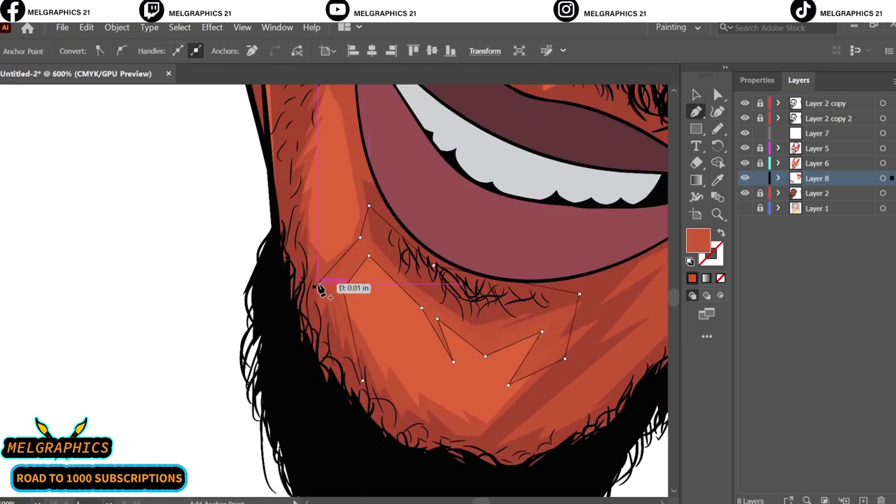
{"action": "left_click", "coordinate": [358, 327]}
{"action": "left_click", "coordinate": [461, 400]}
{"action": "left_click", "coordinate": [540, 360]}
Add highlight shapes under the eye and along the left cheek
{"action": "scroll", "coordinate": [300, 260], "scroll_direction": "up", "scroll_amount": 3}
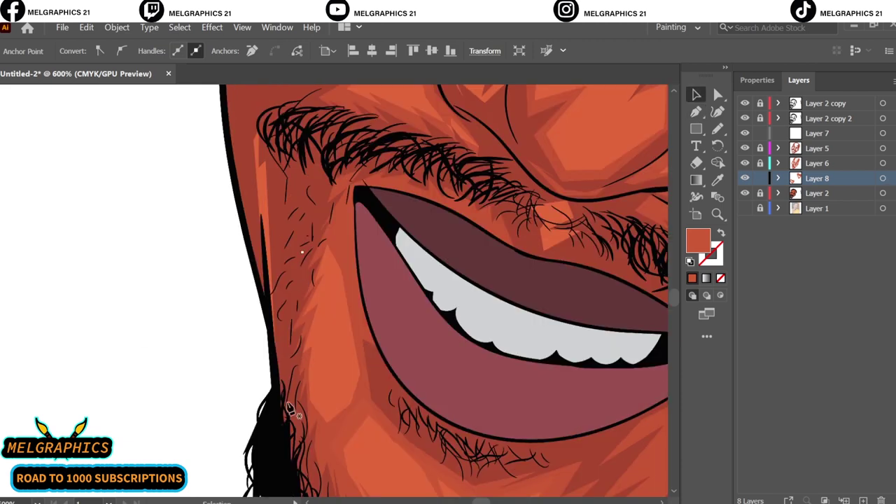
{"action": "scroll", "coordinate": [410, 366], "scroll_direction": "up", "scroll_amount": 5}
{"action": "scroll", "coordinate": [526, 413], "scroll_direction": "up", "scroll_amount": 5}
{"action": "scroll", "coordinate": [524, 413], "scroll_direction": "up", "scroll_amount": 4}
{"action": "left_click", "coordinate": [208, 186]}
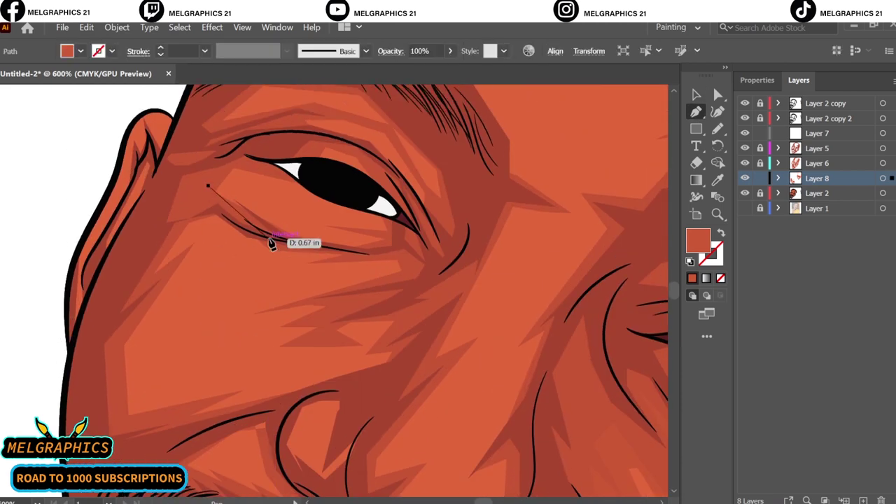
{"action": "left_click", "coordinate": [215, 174]}
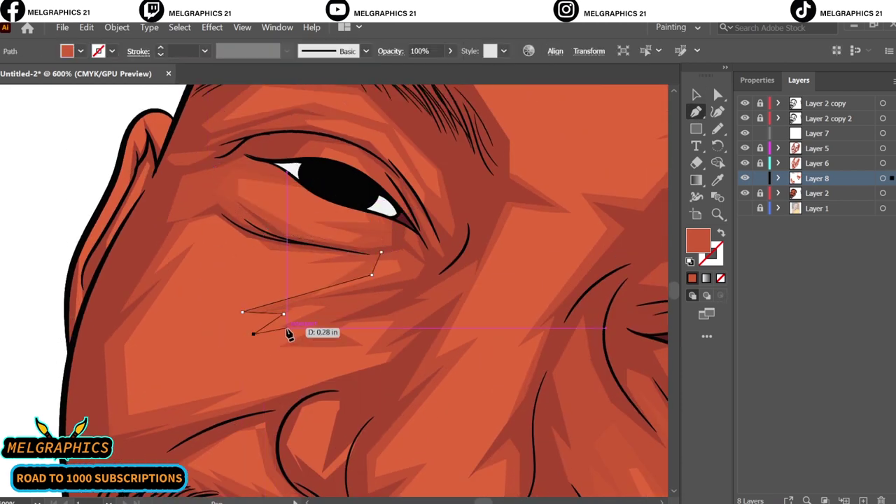
{"action": "left_click", "coordinate": [139, 252]}
{"action": "left_click", "coordinate": [85, 358]}
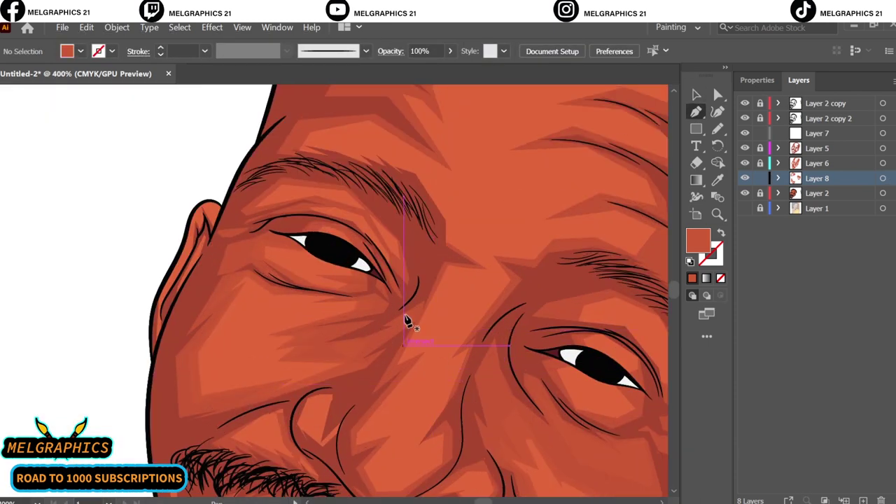
Draw a highlight shape on the nose extending past the nose tip
{"action": "left_click", "coordinate": [411, 301]}
{"action": "left_click", "coordinate": [567, 255]}
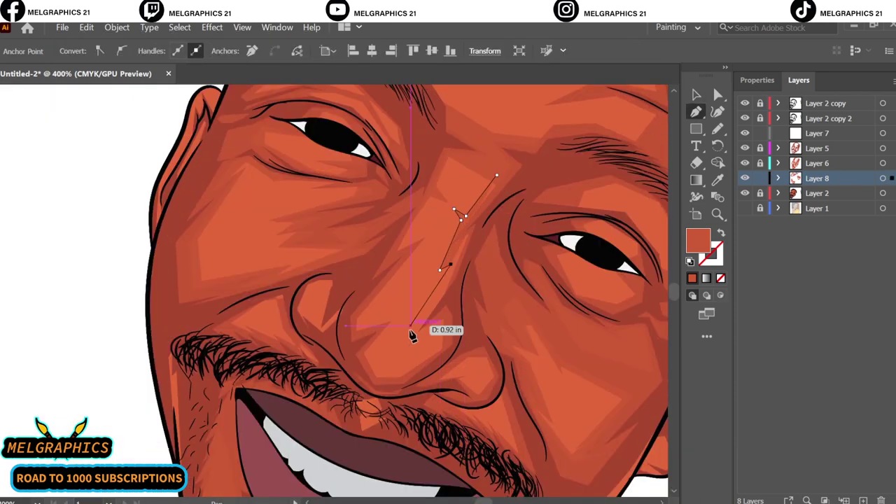
{"action": "left_click", "coordinate": [404, 341]}
{"action": "left_click", "coordinate": [396, 366]}
{"action": "left_click", "coordinate": [381, 364]}
{"action": "left_click", "coordinate": [377, 346]}
{"action": "left_click", "coordinate": [420, 397]}
{"action": "left_click", "coordinate": [497, 176]}
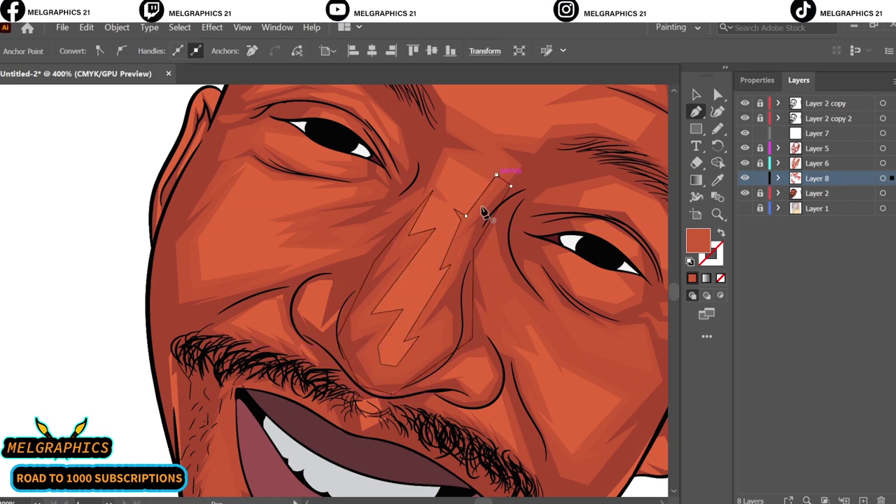
Curve the edge of the nose highlight and close the shape
{"action": "key", "text": "v"}
{"action": "key", "text": "ctrl+minus"}
{"action": "key", "text": "ctrl+minus"}
{"action": "key", "text": "ctrl+minus"}
{"action": "key", "text": "ctrl+shift+a"}
{"action": "key", "text": "p"}
{"action": "key", "text": "ctrl+plus"}
{"action": "key", "text": "ctrl+plus"}
{"action": "key", "text": "ctrl+plus"}
{"action": "left_click_drag", "start_coordinate": [317, 229], "coordinate": [282, 266]}
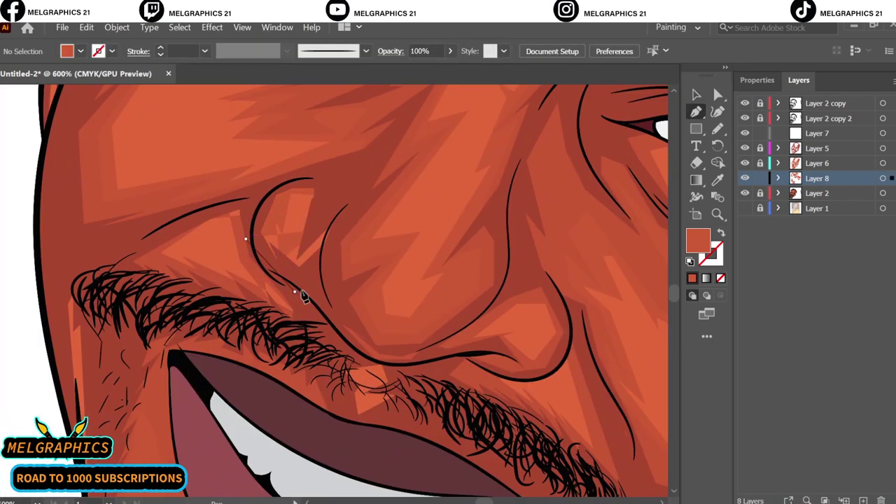
{"action": "left_click", "coordinate": [296, 291]}
Draw a highlight shape on the ear
{"action": "key", "text": "ctrl+shift+a"}
{"action": "key", "text": "ctrl+minus"}
{"action": "key", "text": "ctrl+minus"}
{"action": "key", "text": "ctrl+minus"}
{"action": "key", "text": "ctrl+plus"}
{"action": "key", "text": "ctrl+plus"}
{"action": "key", "text": "ctrl+plus"}
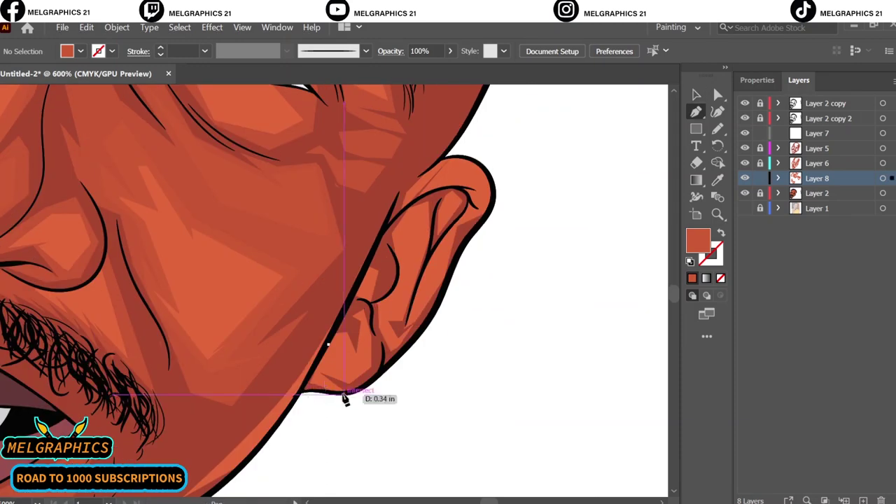
{"action": "left_click", "coordinate": [345, 339]}
{"action": "left_click", "coordinate": [360, 361]}
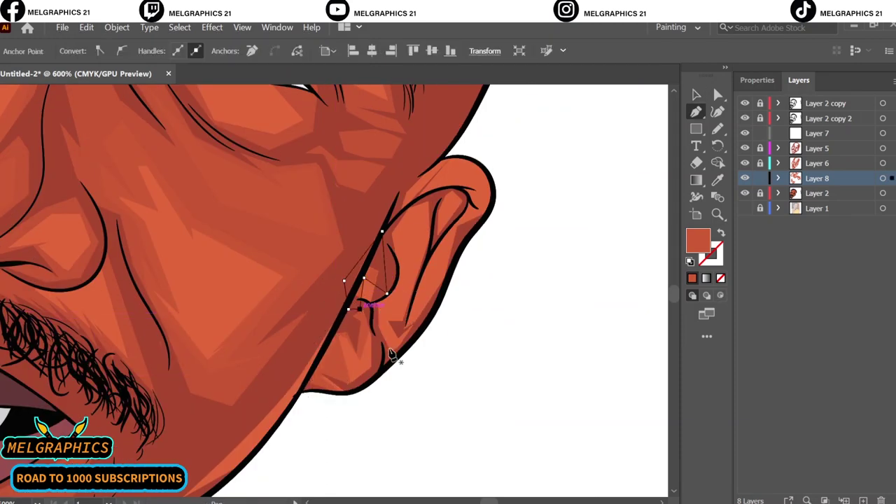
{"action": "key", "text": "ctrl+plus"}
{"action": "left_click", "coordinate": [372, 283]}
{"action": "left_click", "coordinate": [386, 312]}
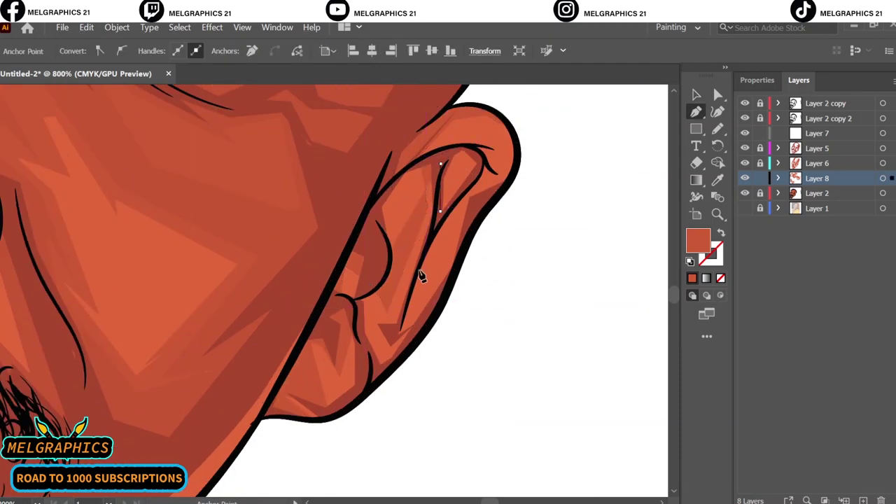
{"action": "scroll", "coordinate": [479, 242], "scroll_direction": "up", "scroll_amount": 3}
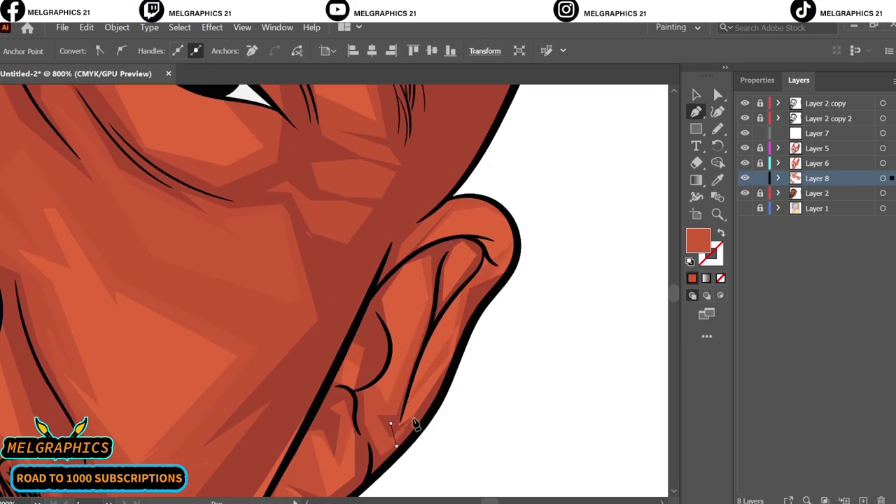
Draw a closed highlight shape around and above the right eye
{"action": "key", "text": "ctrl+shift+a"}
{"action": "key", "text": "ctrl+0"}
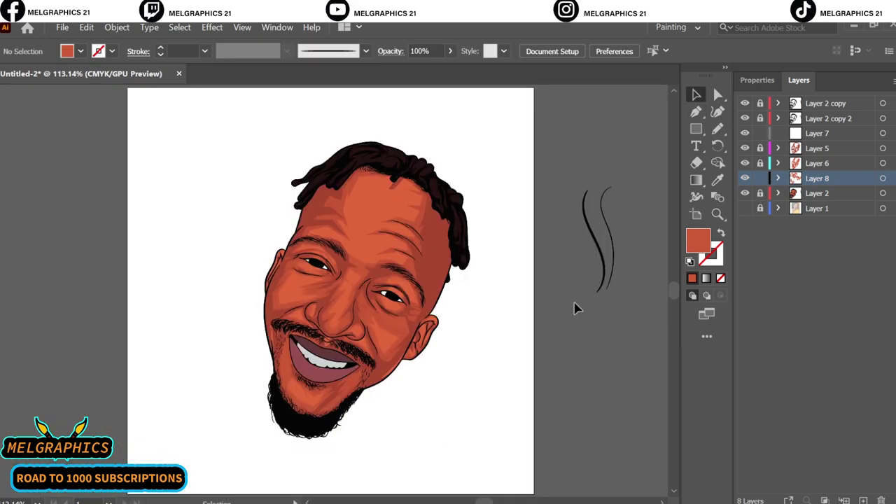
{"action": "key", "text": "p"}
{"action": "scroll", "coordinate": [303, 321], "scroll_direction": "up", "scroll_amount": 5}
{"action": "left_click", "coordinate": [264, 376]}
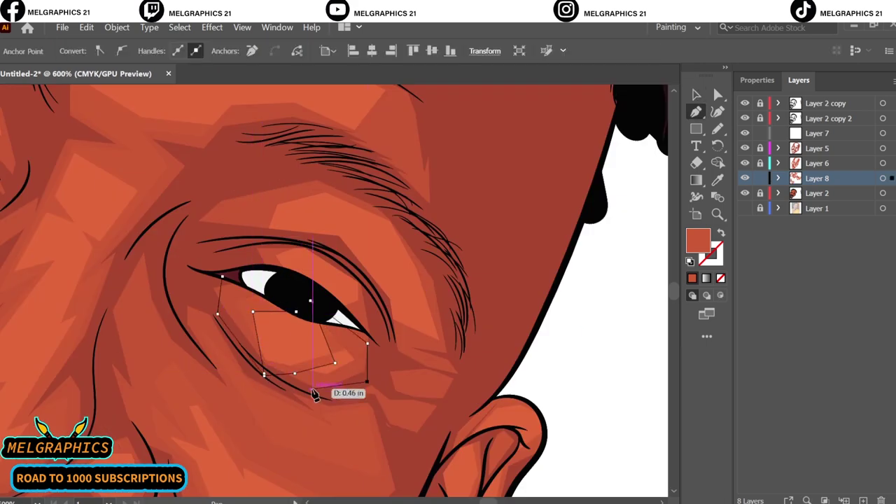
{"action": "scroll", "coordinate": [316, 382], "scroll_direction": "up", "scroll_amount": 3}
{"action": "left_click", "coordinate": [303, 363]}
{"action": "scroll", "coordinate": [304, 364], "scroll_direction": "right", "scroll_amount": 5}
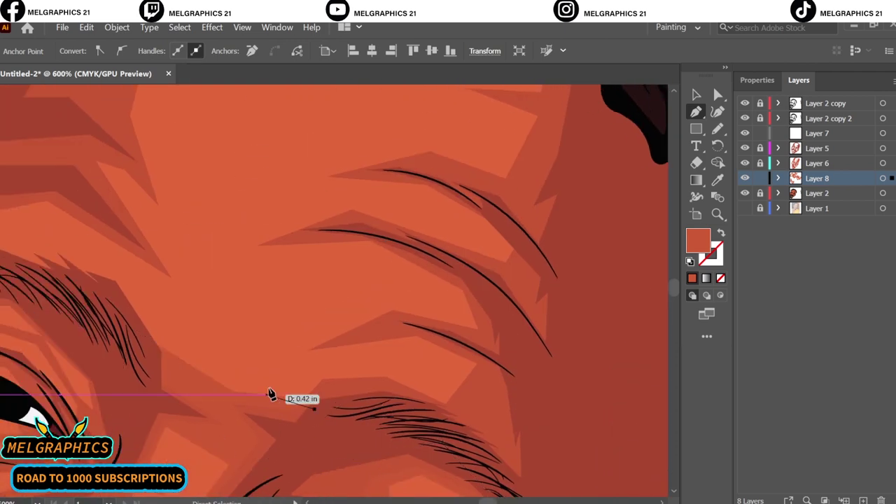
{"action": "scroll", "coordinate": [213, 350], "scroll_direction": "left", "scroll_amount": 5}
{"action": "left_click", "coordinate": [100, 190]}
{"action": "left_click", "coordinate": [28, 250]}
Draw a highlight shape across the forehead
{"action": "key", "text": "v"}
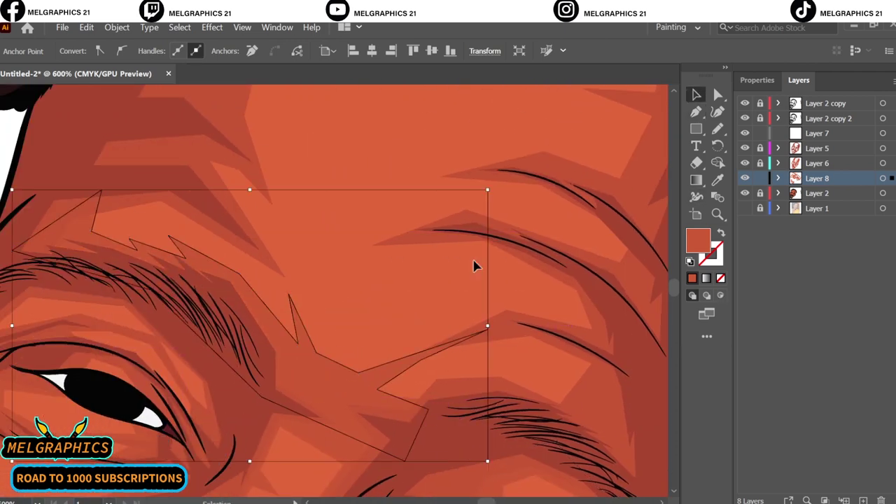
{"action": "key", "text": "ctrl+shift+a"}
{"action": "key", "text": "ctrl+0"}
{"action": "scroll", "coordinate": [411, 302], "scroll_direction": "up", "scroll_amount": 5}
{"action": "left_click", "coordinate": [381, 149]}
{"action": "left_click", "coordinate": [345, 246]}
{"action": "left_click", "coordinate": [321, 340]}
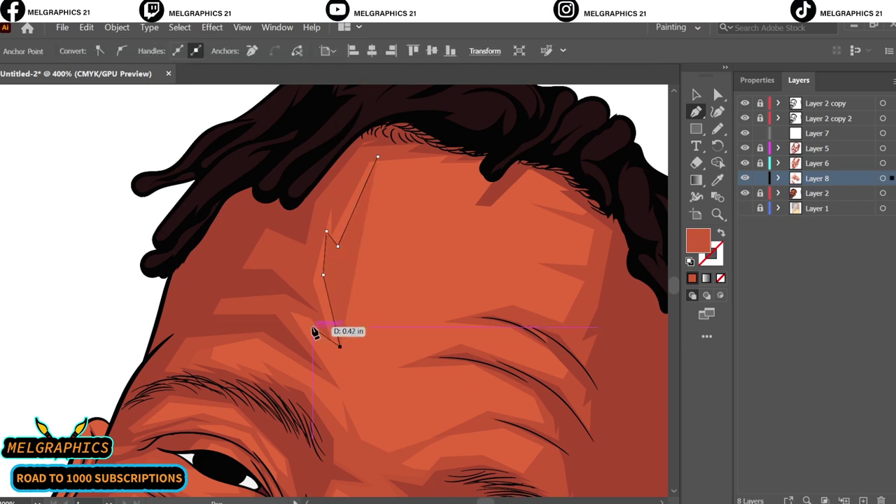
{"action": "left_click", "coordinate": [217, 373]}
{"action": "scroll", "coordinate": [420, 246], "scroll_direction": "right", "scroll_amount": 3}
{"action": "scroll", "coordinate": [464, 201], "scroll_direction": "right", "scroll_amount": 1}
Add a zig-zag hairline-to-brow highlight, then lock Layer 8 and add a new layer
{"action": "left_click", "coordinate": [305, 156]}
{"action": "left_click", "coordinate": [343, 172]}
{"action": "left_click", "coordinate": [330, 210]}
{"action": "left_click", "coordinate": [355, 212]}
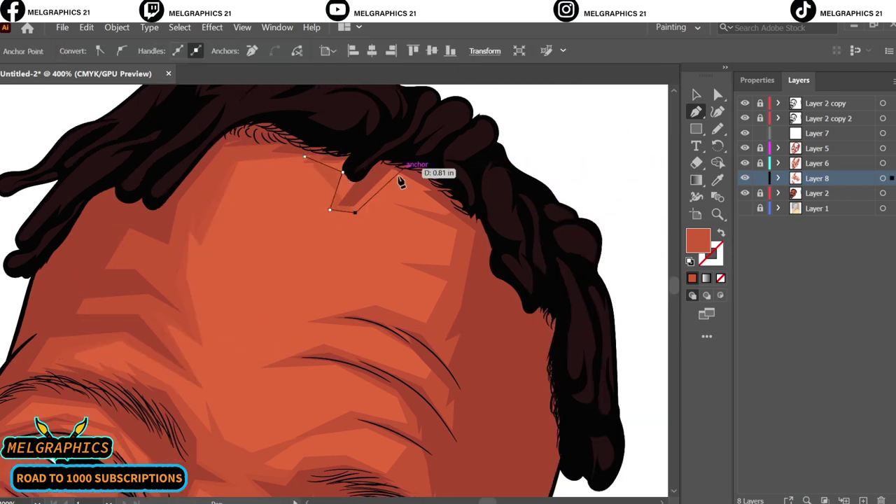
{"action": "left_click", "coordinate": [396, 256]}
{"action": "left_click", "coordinate": [404, 277]}
{"action": "left_click", "coordinate": [310, 289]}
{"action": "left_click", "coordinate": [232, 390]}
{"action": "left_click", "coordinate": [376, 407]}
{"action": "left_click", "coordinate": [525, 352]}
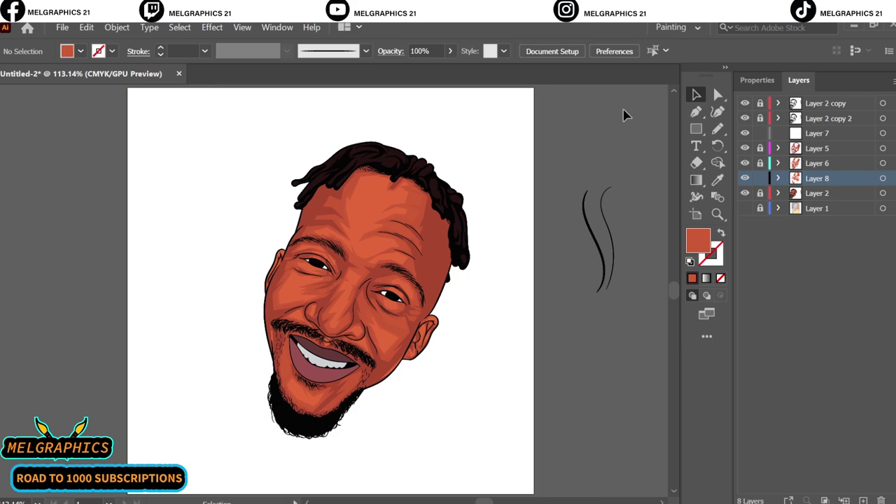
{"action": "left_click", "coordinate": [761, 178]}
{"action": "left_click", "coordinate": [818, 193]}
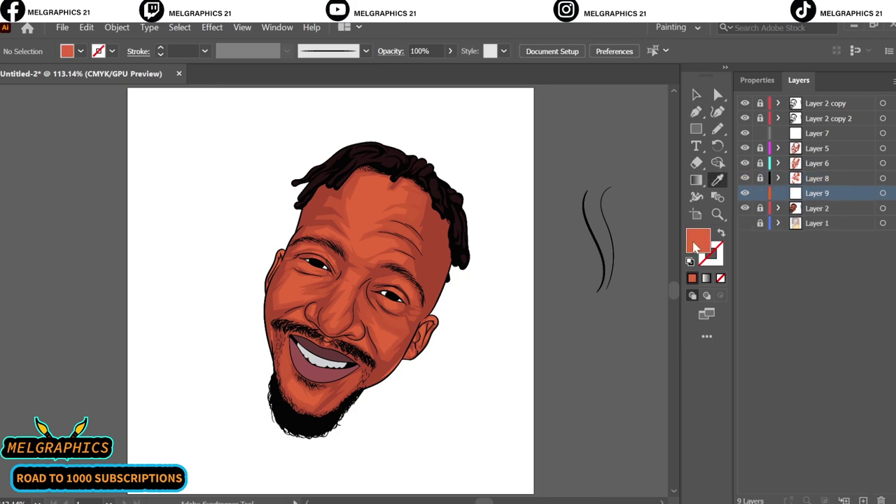
Draw a new shading shape across the forehead and brow
{"action": "scroll", "coordinate": [224, 304], "scroll_direction": "up", "scroll_amount": 3}
{"action": "scroll", "coordinate": [261, 310], "scroll_direction": "up", "scroll_amount": 6}
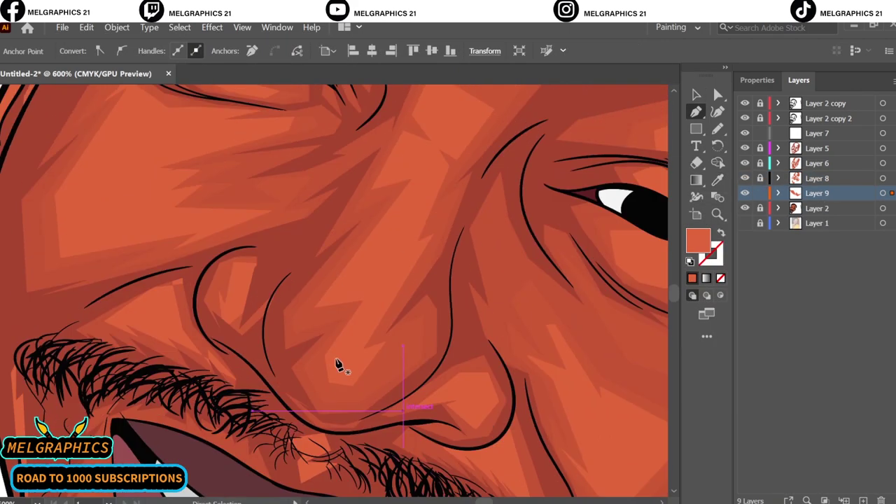
{"action": "scroll", "coordinate": [337, 357], "scroll_direction": "down", "scroll_amount": 3}
{"action": "scroll", "coordinate": [426, 336], "scroll_direction": "up", "scroll_amount": 3}
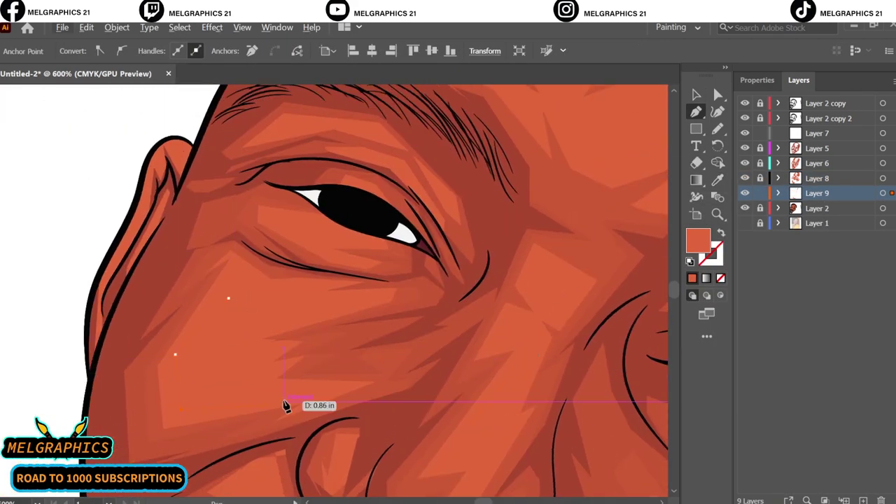
{"action": "scroll", "coordinate": [270, 315], "scroll_direction": "down", "scroll_amount": 3}
{"action": "scroll", "coordinate": [331, 360], "scroll_direction": "up", "scroll_amount": 3}
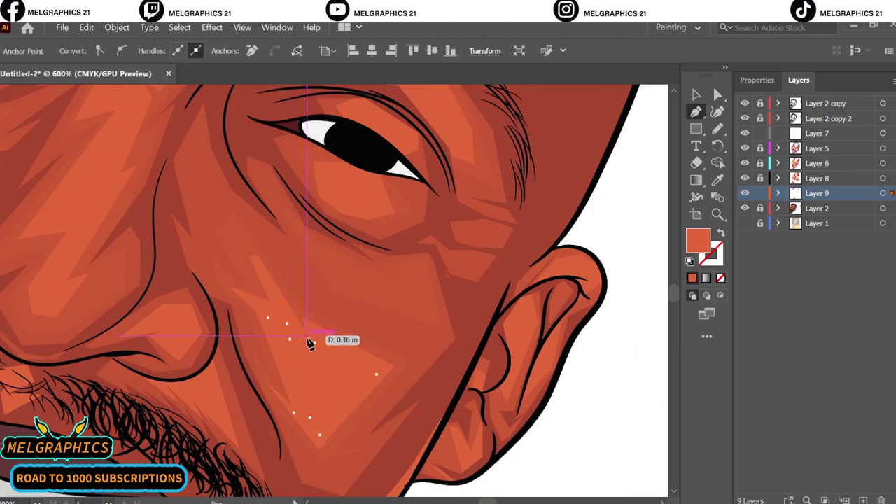
{"action": "scroll", "coordinate": [310, 343], "scroll_direction": "up", "scroll_amount": 5}
{"action": "scroll", "coordinate": [362, 408], "scroll_direction": "down", "scroll_amount": 3}
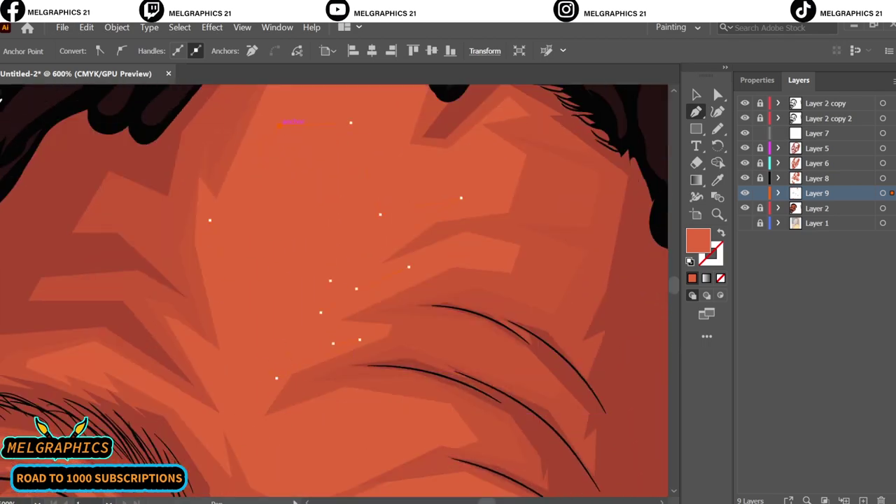
{"action": "key", "text": "v"}
{"action": "scroll", "coordinate": [581, 389], "scroll_direction": "down", "scroll_amount": 5}
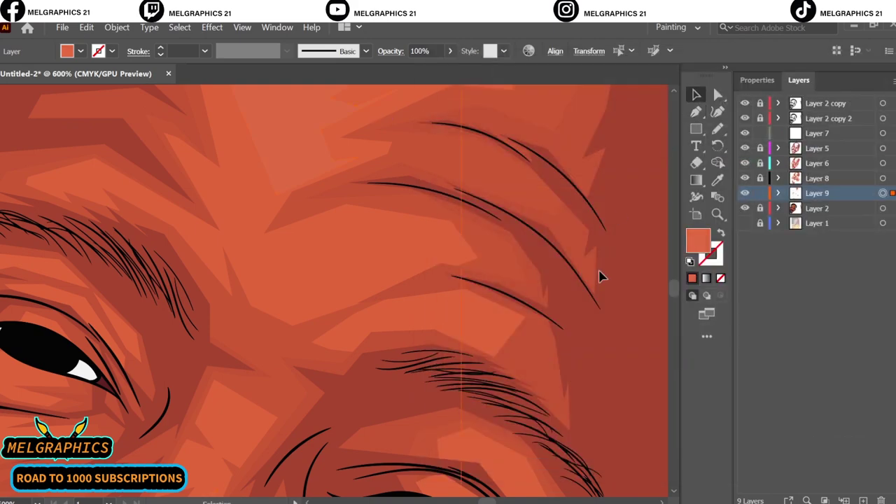
{"action": "key", "text": "ctrl+0"}
{"action": "scroll", "coordinate": [545, 306], "scroll_direction": "up", "scroll_amount": 5}
{"action": "key", "text": "p"}
{"action": "left_click", "coordinate": [273, 332]}
{"action": "left_click", "coordinate": [425, 271]}
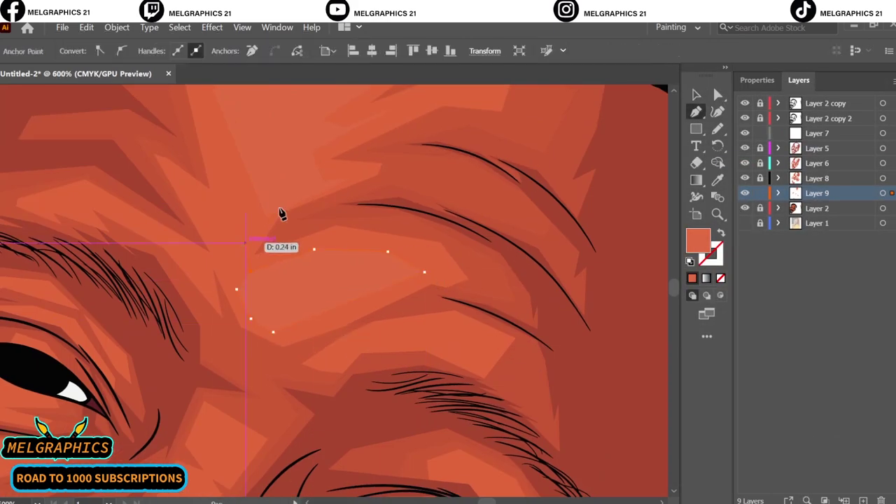
Add a new layer and draw a small highlight shape near the nose
{"action": "key", "text": "ctrl+shift+a"}
{"action": "key", "text": "ctrl+l"}
{"action": "scroll", "coordinate": [421, 315], "scroll_direction": "down", "scroll_amount": 5}
{"action": "scroll", "coordinate": [400, 394], "scroll_direction": "up", "scroll_amount": 8}
{"action": "left_click", "coordinate": [179, 231]}
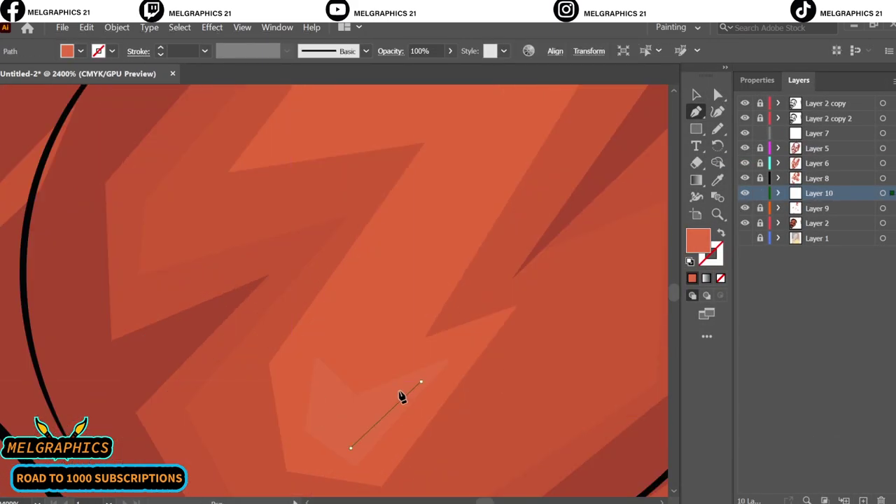
{"action": "scroll", "coordinate": [479, 339], "scroll_direction": "up", "scroll_amount": 5}
{"action": "left_click", "coordinate": [390, 388]}
Adjust the highlight's colour through the Edit menu's recolour dialog
{"action": "left_click", "coordinate": [86, 27]}
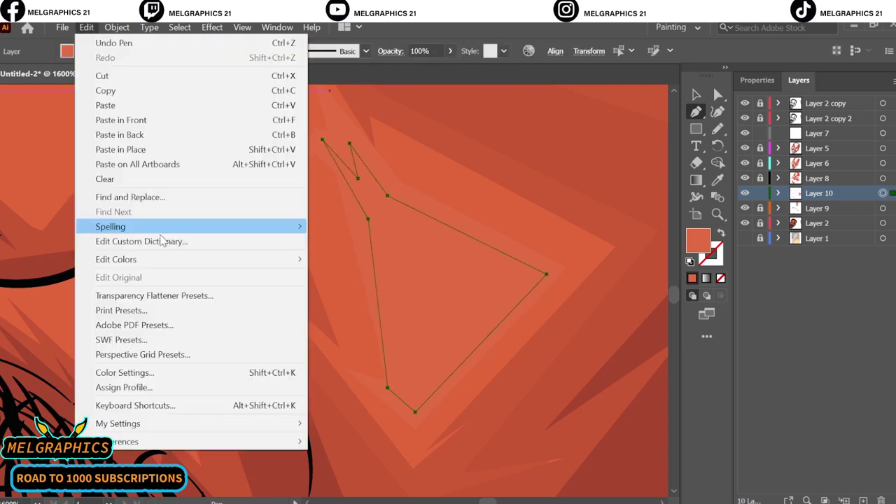
{"action": "left_click", "coordinate": [350, 258]}
{"action": "left_click", "coordinate": [767, 457]}
{"action": "key", "text": "ctrl+0"}
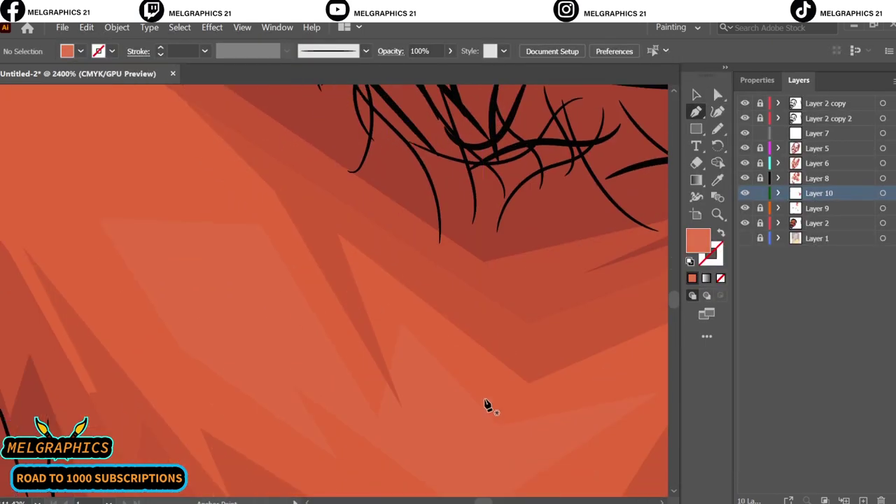
Draw another closed seven-point highlight shape on the facial skin
{"action": "left_click", "coordinate": [596, 377]}
{"action": "left_click", "coordinate": [472, 446]}
{"action": "left_click", "coordinate": [195, 264]}
{"action": "left_click", "coordinate": [144, 201]}
{"action": "left_click", "coordinate": [215, 194]}
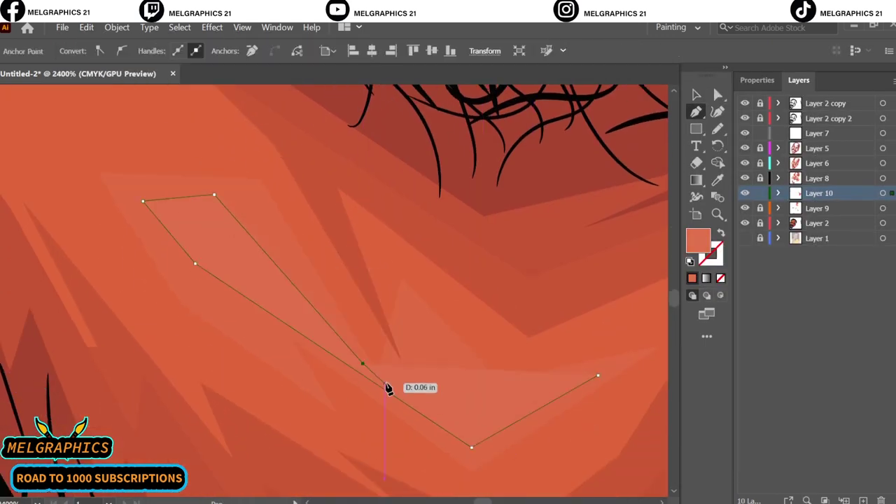
{"action": "left_click", "coordinate": [458, 391]}
{"action": "left_click", "coordinate": [599, 376]}
{"action": "key", "text": "ctrl+minus"}
{"action": "key", "text": "ctrl+minus"}
{"action": "key", "text": "ctrl+minus"}
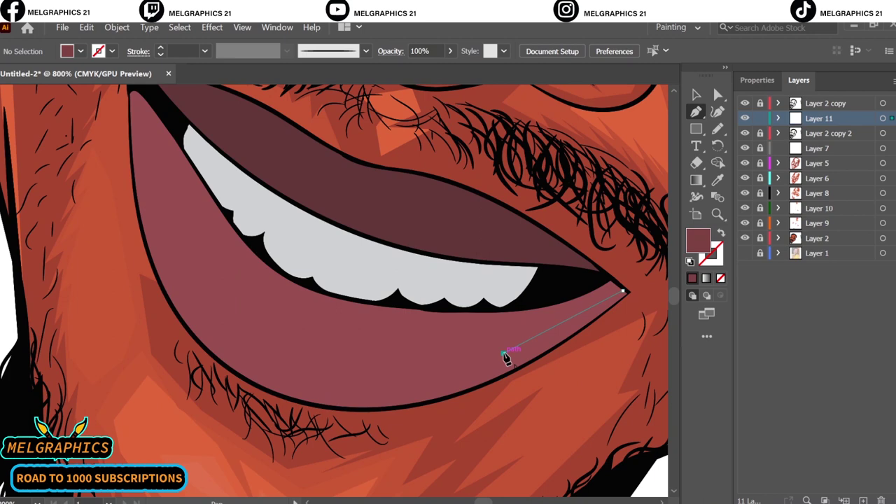
Trace a dark curved shadow shape along the lower lip to the mouth corner
{"action": "left_click", "coordinate": [450, 367]}
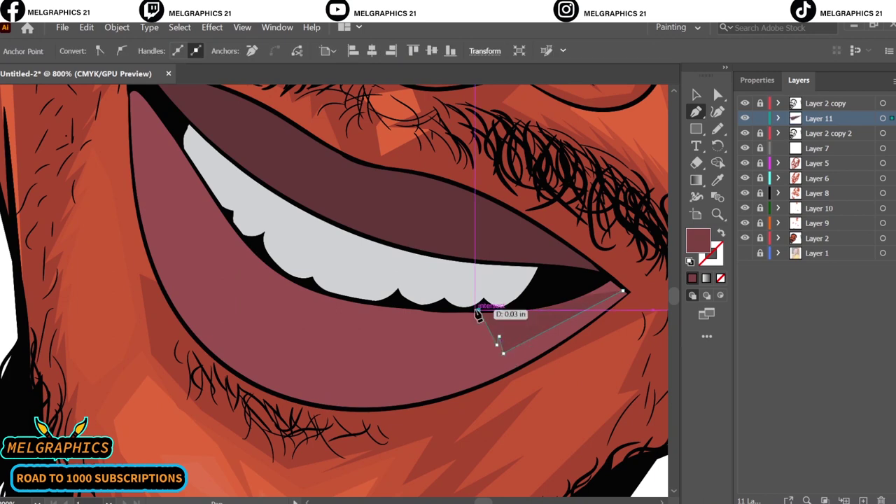
{"action": "left_click", "coordinate": [438, 385]}
{"action": "left_click", "coordinate": [415, 385]}
{"action": "scroll", "coordinate": [280, 393], "scroll_direction": "up", "scroll_amount": 2}
{"action": "left_click", "coordinate": [360, 390]}
{"action": "left_click", "coordinate": [327, 380]}
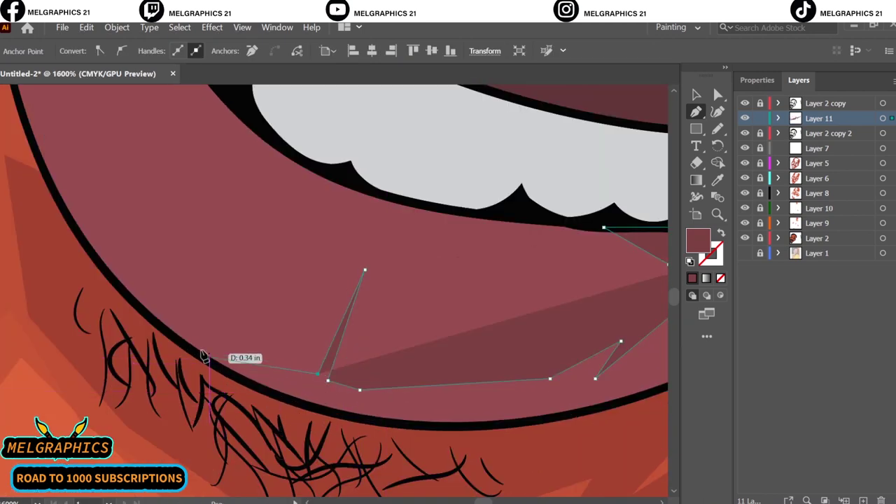
{"action": "left_click_drag", "start_coordinate": [194, 413], "coordinate": [257, 423]}
{"action": "mouse_move", "coordinate": [525, 390]}
{"action": "left_mouse_down"}
{"action": "mouse_move", "coordinate": [630, 348]}
{"action": "mouse_move", "coordinate": [449, 404]}
{"action": "left_mouse_up"}
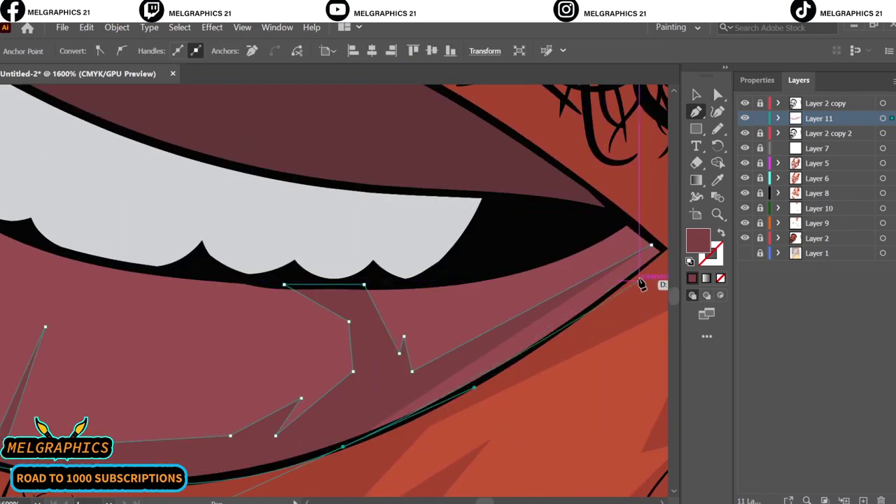
{"action": "left_click_drag", "start_coordinate": [651, 247], "coordinate": [649, 266]}
Add a second dark shadow shape along the lip edge and deselect it
{"action": "key", "text": "ctrl+0"}
{"action": "scroll", "coordinate": [354, 287], "scroll_direction": "up", "scroll_amount": 5}
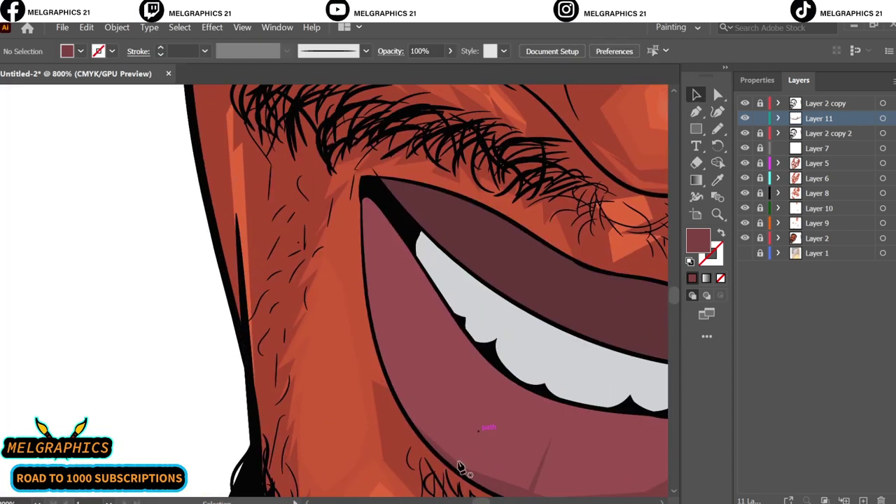
{"action": "left_click", "coordinate": [418, 417]}
{"action": "left_click", "coordinate": [400, 340]}
{"action": "scroll", "coordinate": [400, 226], "scroll_direction": "up", "scroll_amount": 3}
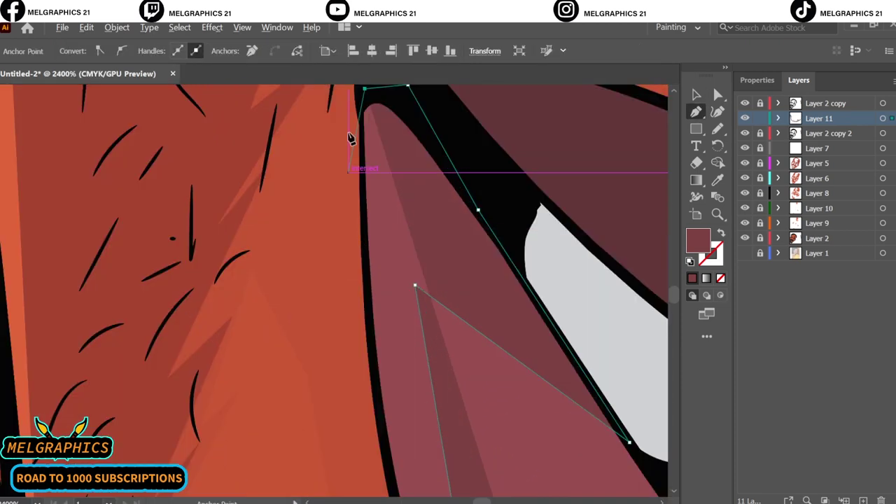
{"action": "left_click", "coordinate": [373, 276]}
{"action": "scroll", "coordinate": [596, 330], "scroll_direction": "down", "scroll_amount": 5}
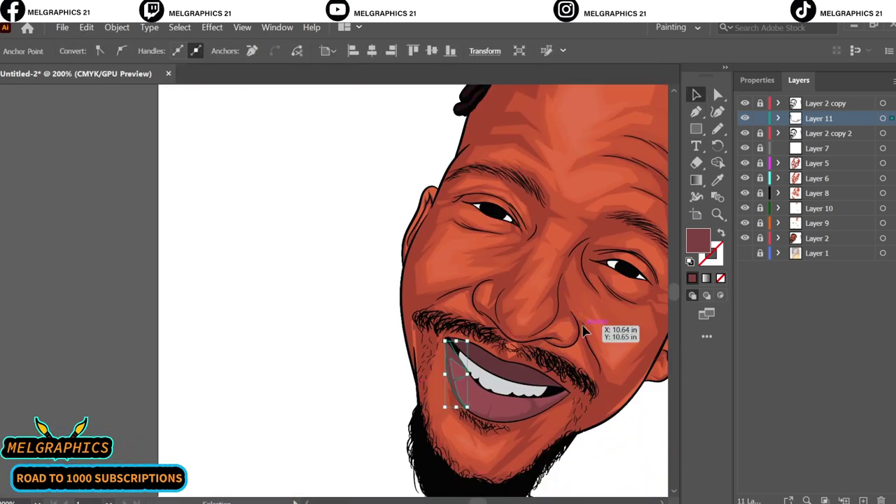
{"action": "key", "text": "ctrl+shift+a"}
Draw a curved dark shadow shape across the upper gum
{"action": "scroll", "coordinate": [543, 390], "scroll_direction": "up", "scroll_amount": 5}
{"action": "key", "text": "p"}
{"action": "left_click", "coordinate": [600, 382]}
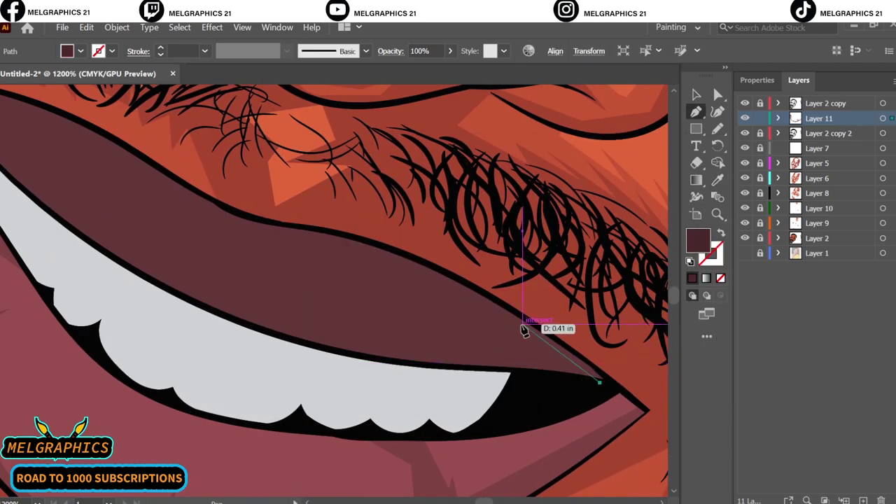
{"action": "left_click_drag", "start_coordinate": [522, 324], "coordinate": [336, 255]}
{"action": "left_click_drag", "start_coordinate": [267, 318], "coordinate": [305, 254]}
{"action": "left_click_drag", "start_coordinate": [250, 311], "coordinate": [212, 309]}
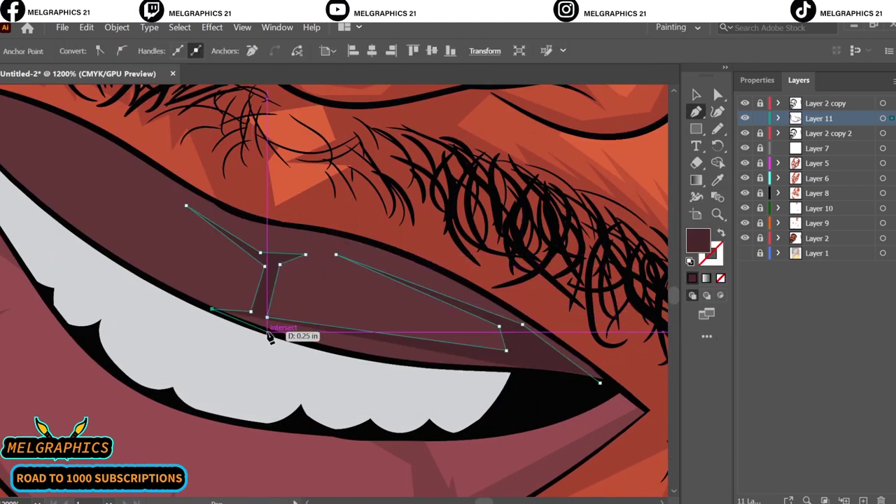
{"action": "key", "text": "ctrl+0"}
Start a curved shadow shape at the other mouth corner
{"action": "scroll", "coordinate": [156, 411], "scroll_direction": "up", "scroll_amount": 5}
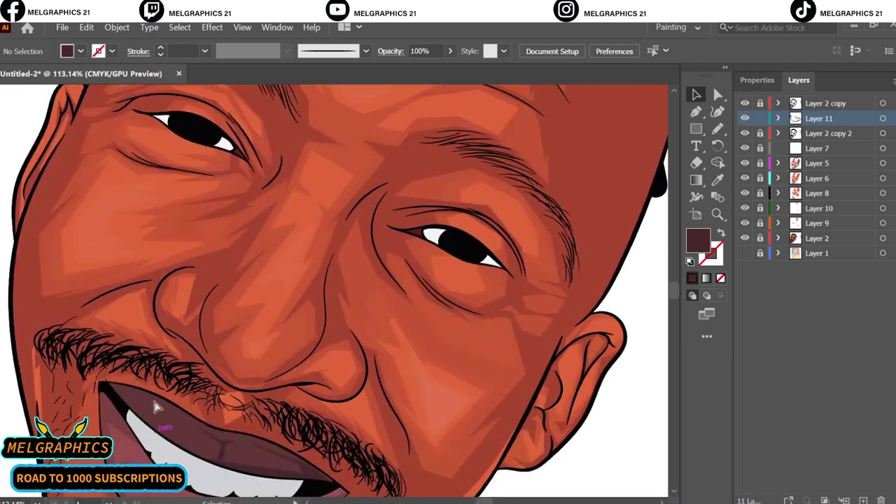
{"action": "key", "text": "p"}
{"action": "mouse_move", "coordinate": [268, 380]}
{"action": "left_mouse_down"}
{"action": "mouse_move", "coordinate": [218, 331]}
{"action": "mouse_move", "coordinate": [246, 320]}
{"action": "left_mouse_up"}
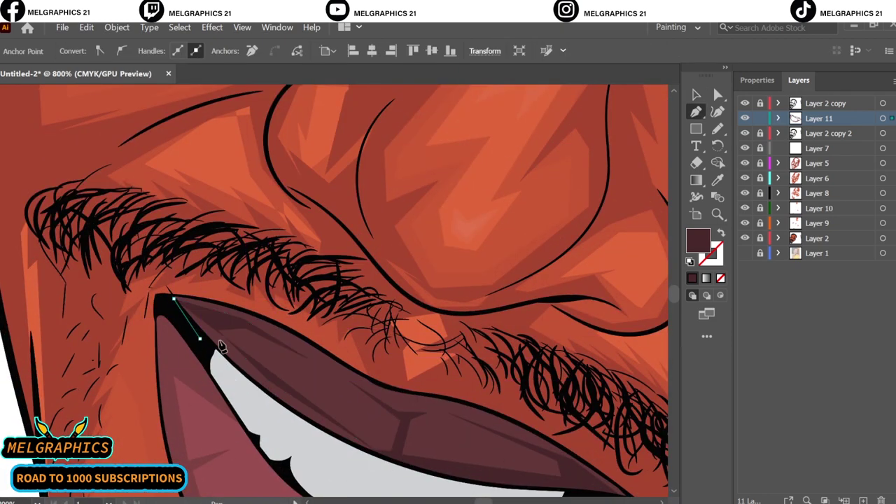
{"action": "scroll", "coordinate": [201, 340], "scroll_direction": "up", "scroll_amount": 2}
{"action": "mouse_move", "coordinate": [160, 296]}
{"action": "left_mouse_down"}
{"action": "mouse_move", "coordinate": [371, 453]}
{"action": "mouse_move", "coordinate": [490, 436]}
{"action": "left_mouse_up"}
Set the fill colour to a muted purple for the eye shading
{"action": "key", "text": "ctrl+0"}
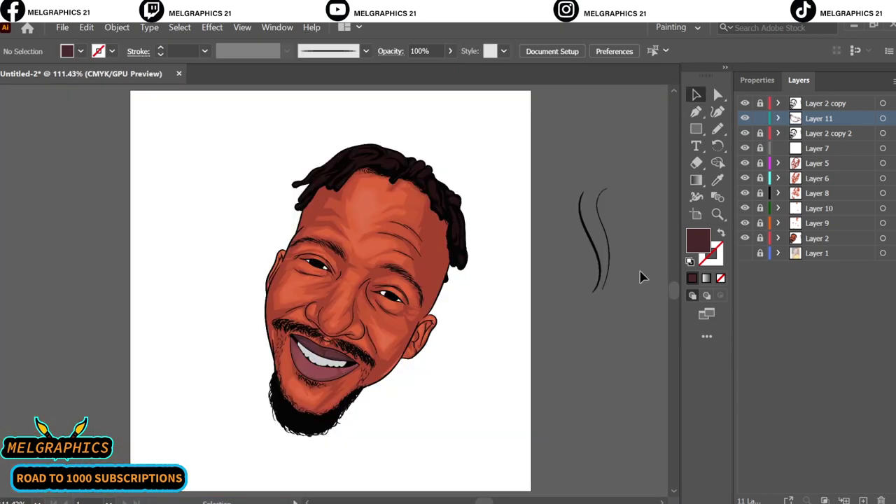
{"action": "left_click", "coordinate": [696, 112]}
{"action": "scroll", "coordinate": [388, 298], "scroll_direction": "up", "scroll_amount": 5}
{"action": "scroll", "coordinate": [388, 298], "scroll_direction": "up", "scroll_amount": 5}
{"action": "left_click_drag", "start_coordinate": [465, 346], "coordinate": [481, 325]}
{"action": "double_click", "coordinate": [698, 240]}
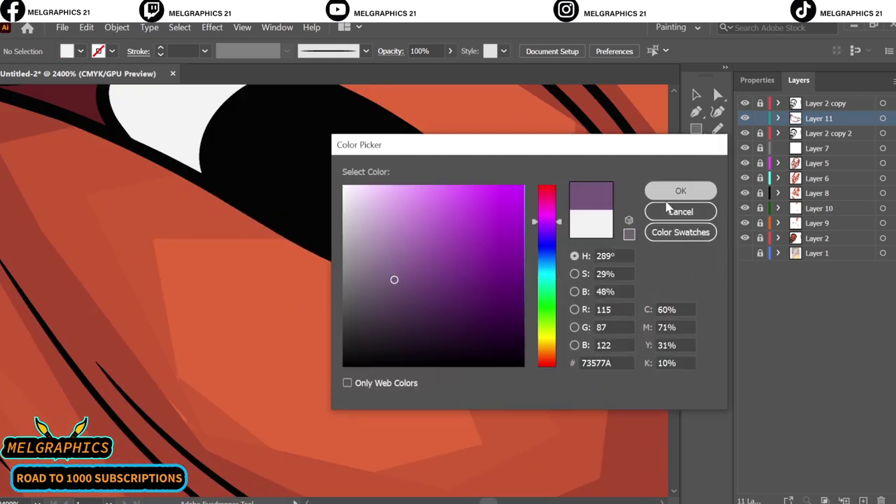
{"action": "left_click", "coordinate": [680, 188]}
Draw purple shade shapes inside both eye whites
{"action": "left_click", "coordinate": [608, 420]}
{"action": "left_click", "coordinate": [112, 166]}
{"action": "scroll", "coordinate": [110, 171], "scroll_direction": "down", "scroll_amount": 5}
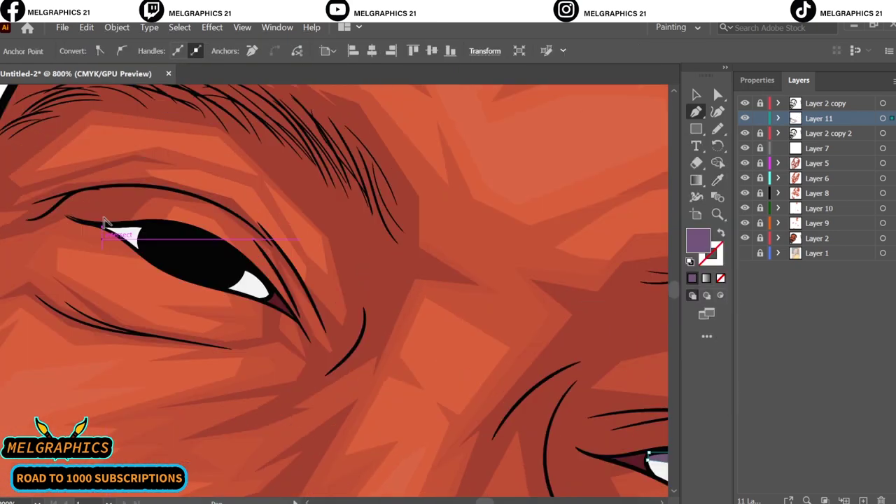
{"action": "scroll", "coordinate": [294, 241], "scroll_direction": "up", "scroll_amount": 8}
{"action": "scroll", "coordinate": [294, 242], "scroll_direction": "down", "scroll_amount": 5}
{"action": "scroll", "coordinate": [427, 315], "scroll_direction": "down", "scroll_amount": 5}
{"action": "left_click", "coordinate": [535, 430]}
{"action": "left_click", "coordinate": [327, 336]}
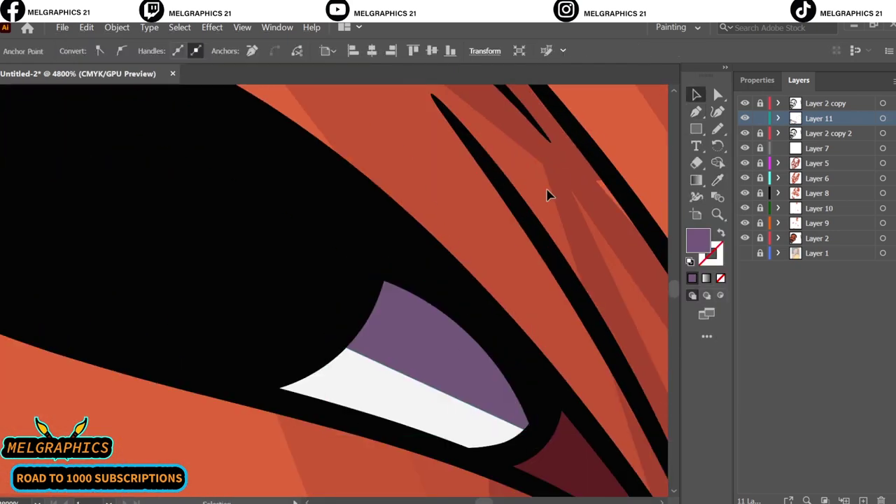
{"action": "key", "text": "ctrl+0"}
Change the fill colour to dark brown for hair highlights
{"action": "left_click", "coordinate": [696, 112]}
{"action": "scroll", "coordinate": [436, 180], "scroll_direction": "up", "scroll_amount": 5}
{"action": "double_click", "coordinate": [698, 240]}
{"action": "left_click", "coordinate": [680, 187]}
{"action": "scroll", "coordinate": [416, 150], "scroll_direction": "up", "scroll_amount": 3}
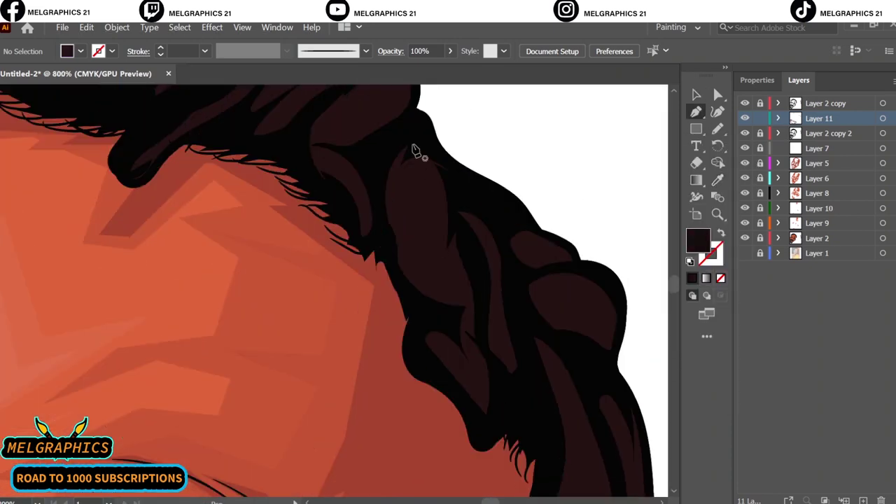
Draw a dark brown highlight shape on the hair and deselect it
{"action": "left_click", "coordinate": [413, 145]}
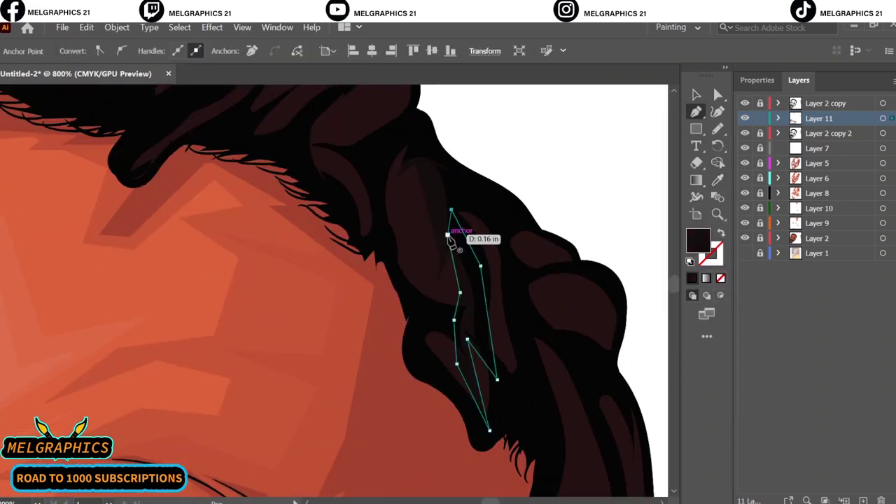
{"action": "left_click", "coordinate": [422, 317]}
{"action": "scroll", "coordinate": [423, 317], "scroll_direction": "down", "scroll_amount": 3}
{"action": "scroll", "coordinate": [462, 309], "scroll_direction": "down", "scroll_amount": 3}
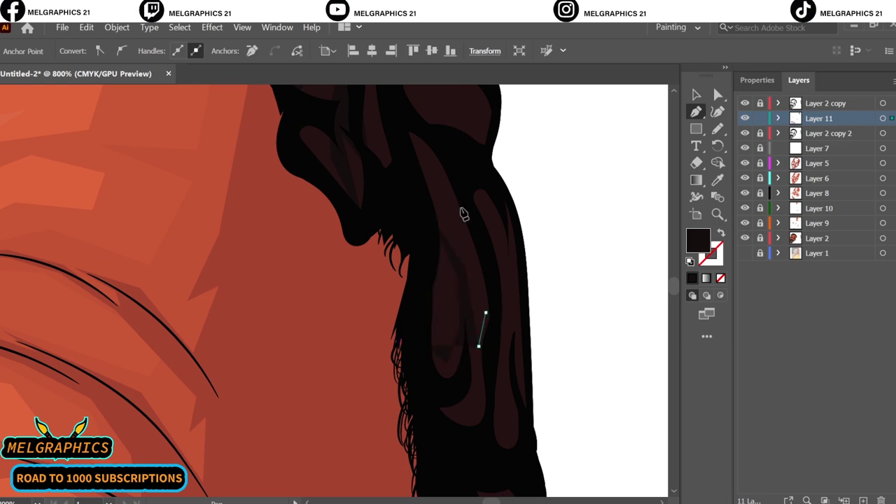
{"action": "left_click", "coordinate": [448, 455]}
{"action": "key", "text": "Escape"}
{"action": "scroll", "coordinate": [452, 366], "scroll_direction": "up", "scroll_amount": 5}
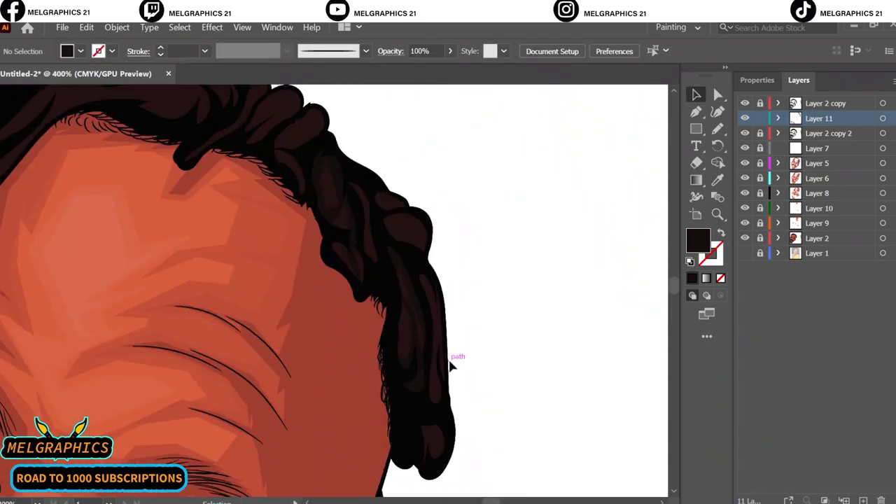
{"action": "scroll", "coordinate": [376, 322], "scroll_direction": "up", "scroll_amount": 3}
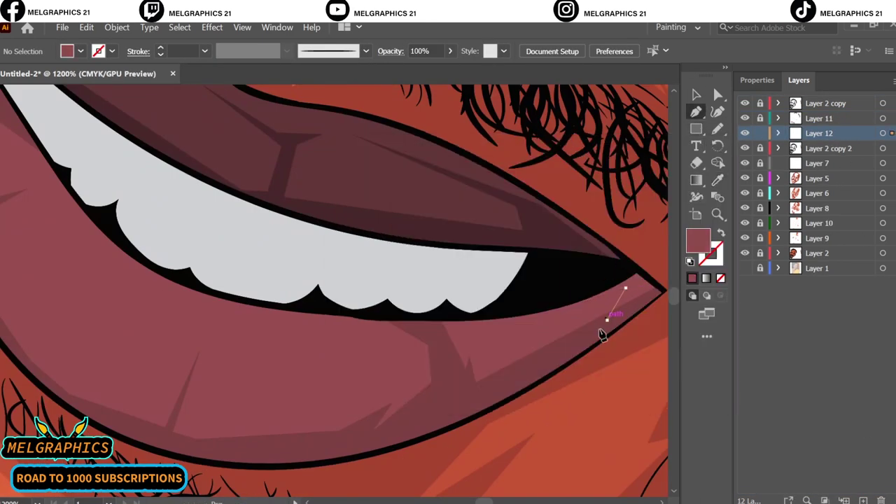
Draw a closed shading shape at the lip corner
{"action": "left_click", "coordinate": [662, 290]}
{"action": "left_click", "coordinate": [629, 261]}
{"action": "left_click", "coordinate": [557, 301]}
{"action": "left_click", "coordinate": [625, 288]}
{"action": "key", "text": "v"}
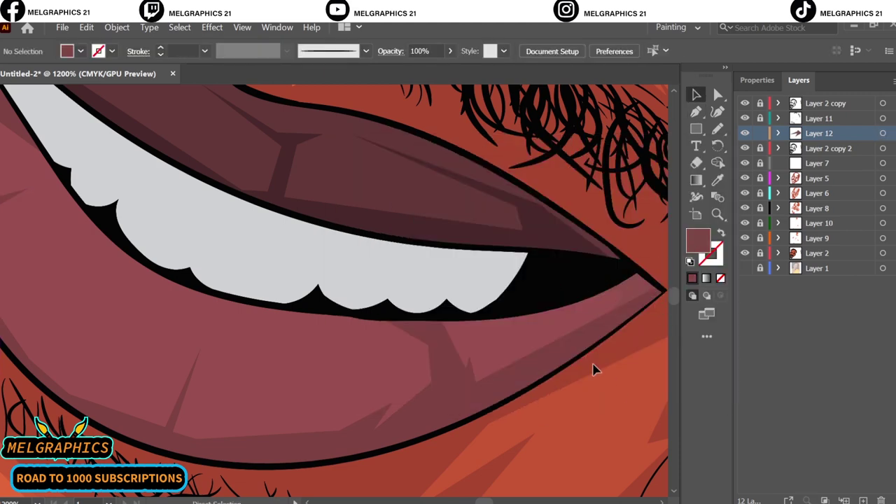
Trace lighter shading along the lower lip, then make Layer 7 active
{"action": "left_click_drag", "start_coordinate": [418, 319], "coordinate": [506, 319]}
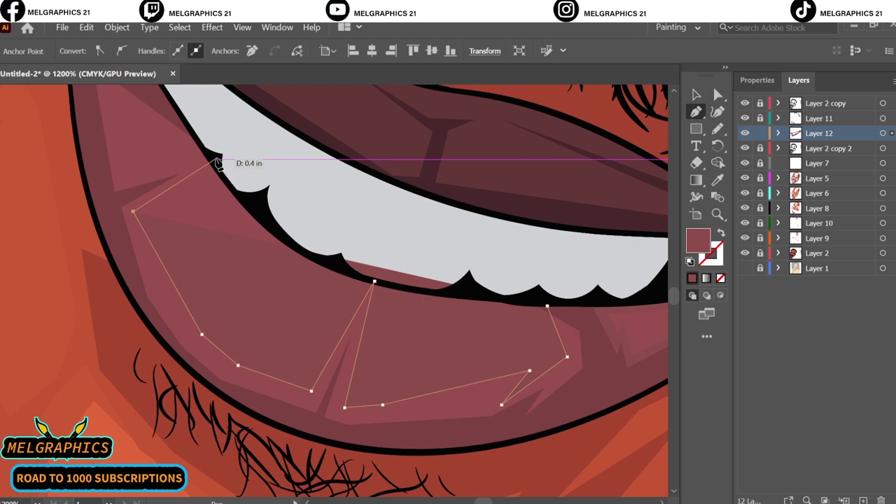
{"action": "left_click", "coordinate": [217, 163]}
{"action": "left_click", "coordinate": [130, 140]}
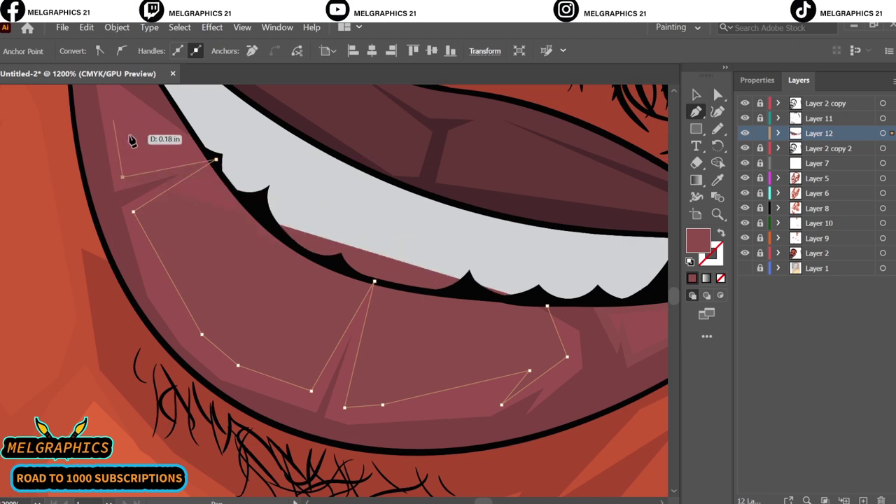
{"action": "left_click", "coordinate": [127, 286]}
{"action": "left_click", "coordinate": [189, 368]}
{"action": "left_click", "coordinate": [272, 420]}
{"action": "left_click", "coordinate": [406, 440]}
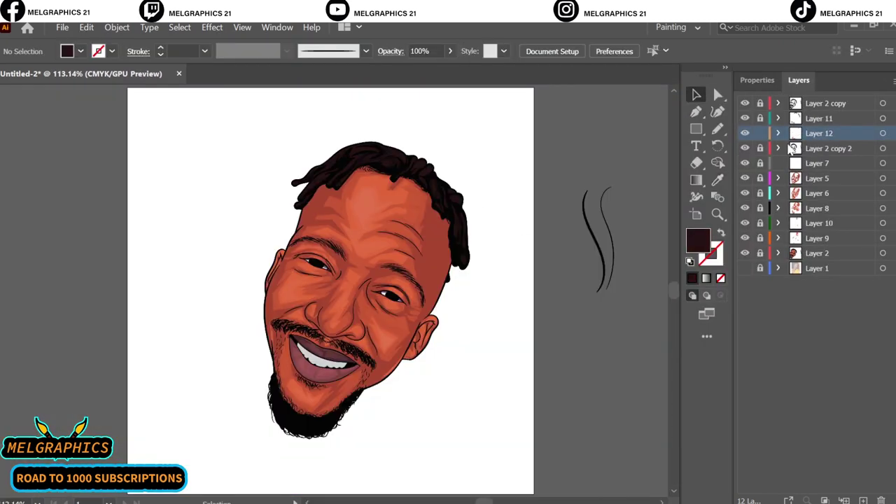
{"action": "left_click", "coordinate": [816, 163]}
Pick a dark red fill and draw a shadow shape around the eye
{"action": "double_click", "coordinate": [698, 240]}
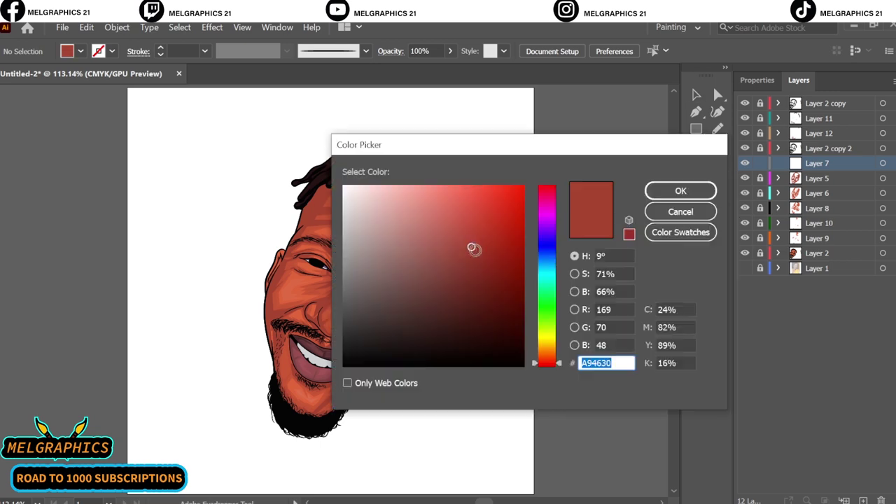
{"action": "left_click", "coordinate": [692, 190]}
{"action": "key", "text": "p"}
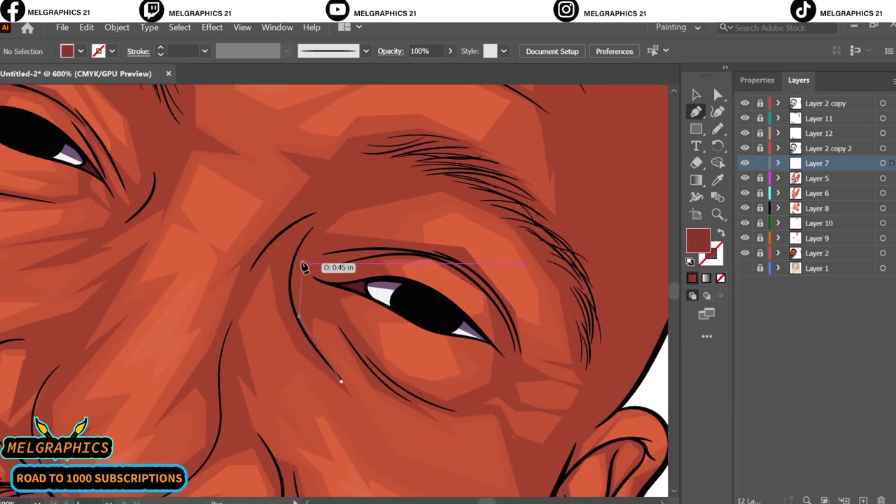
{"action": "left_click", "coordinate": [304, 267]}
{"action": "left_click", "coordinate": [436, 254]}
{"action": "key", "text": "v"}
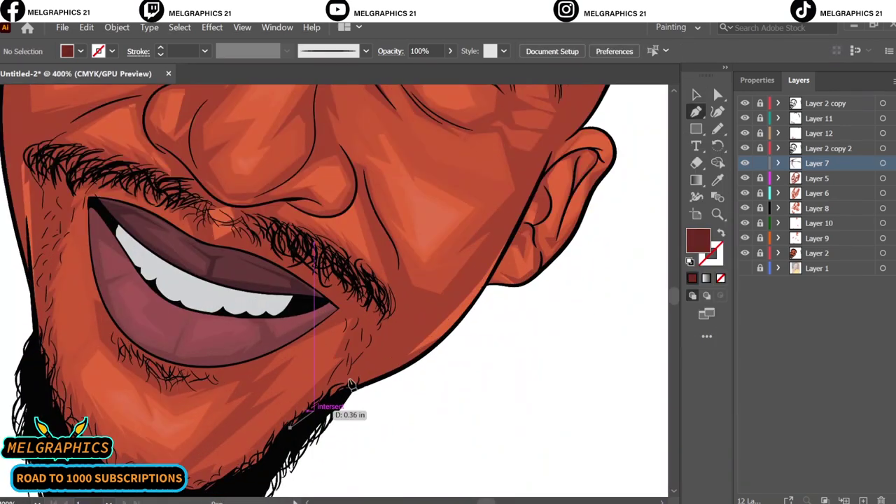
Draw a closed dark red shadow along the beard edge beside the chin
{"action": "left_click", "coordinate": [366, 324]}
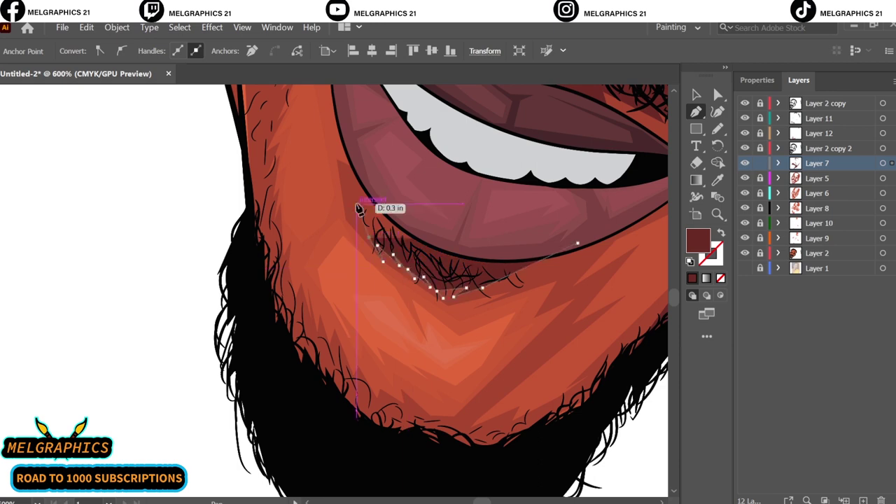
{"action": "scroll", "coordinate": [536, 290], "scroll_direction": "down", "scroll_amount": 3}
{"action": "left_click", "coordinate": [350, 380]}
{"action": "left_click", "coordinate": [236, 344]}
{"action": "left_click", "coordinate": [184, 295]}
{"action": "left_click", "coordinate": [163, 261]}
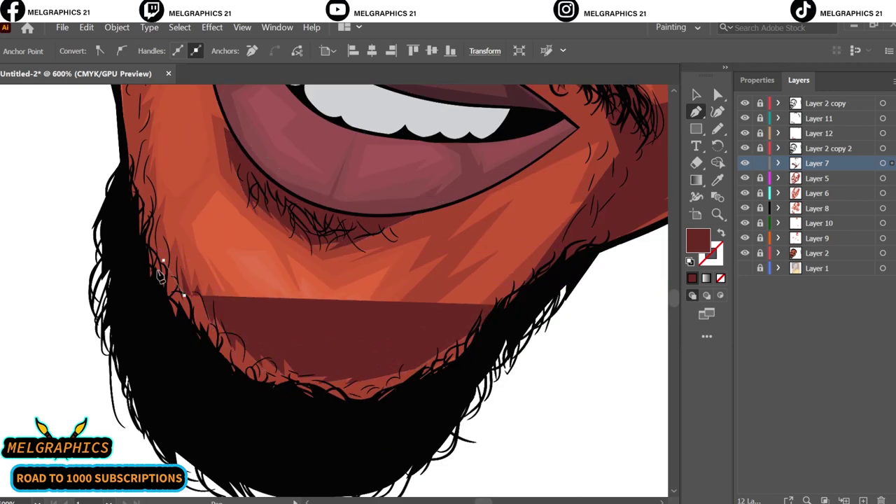
{"action": "left_click", "coordinate": [150, 220]}
{"action": "left_click", "coordinate": [516, 340]}
{"action": "left_click", "coordinate": [163, 260]}
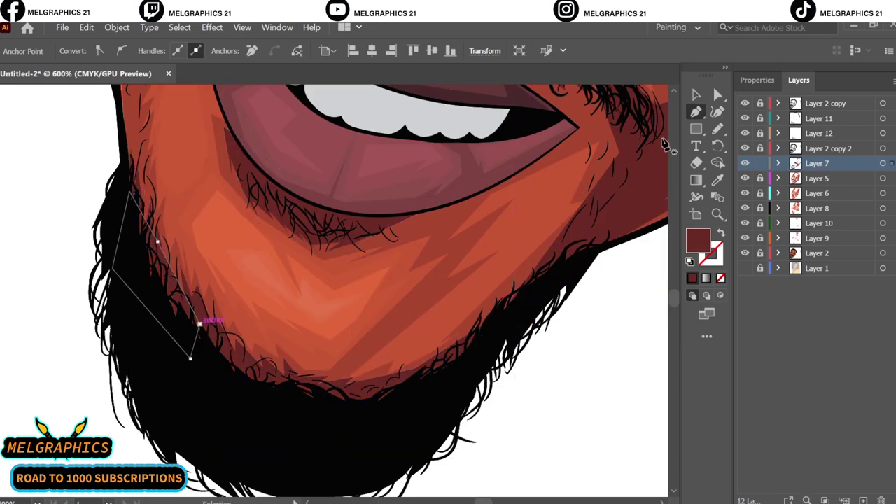
Outline a dark red shadow shape down the cheek fold
{"action": "scroll", "coordinate": [637, 324], "scroll_direction": "down", "scroll_amount": 5}
{"action": "scroll", "coordinate": [308, 330], "scroll_direction": "up", "scroll_amount": 5}
{"action": "left_click", "coordinate": [326, 404]}
{"action": "left_click", "coordinate": [304, 320]}
{"action": "left_click", "coordinate": [269, 252]}
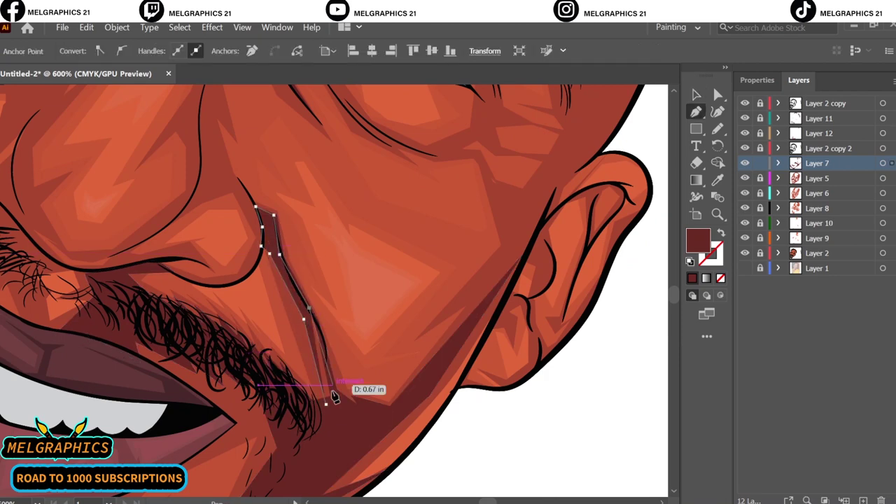
{"action": "scroll", "coordinate": [540, 423], "scroll_direction": "down", "scroll_amount": 5}
{"action": "scroll", "coordinate": [364, 346], "scroll_direction": "up", "scroll_amount": 5}
Draw a closed dark red shadow shape beside the ear
{"action": "key", "text": "p"}
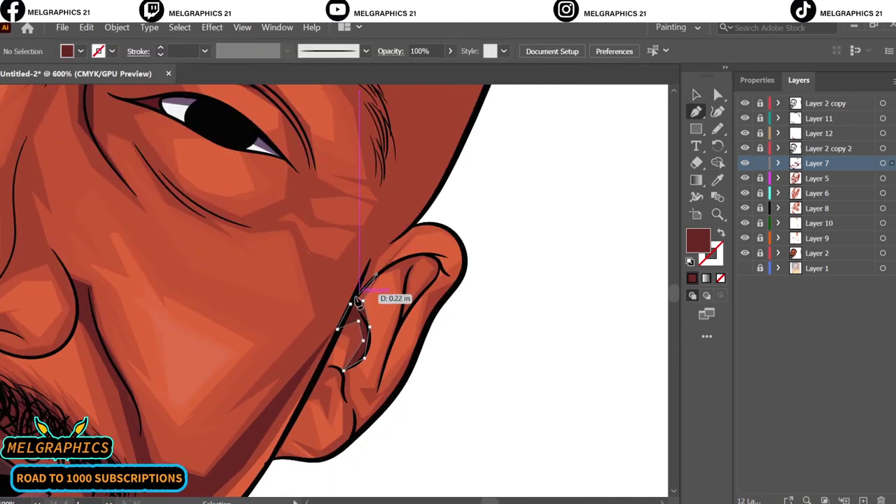
{"action": "scroll", "coordinate": [359, 301], "scroll_direction": "down", "scroll_amount": 2}
{"action": "left_click", "coordinate": [423, 291]}
{"action": "left_click", "coordinate": [427, 255]}
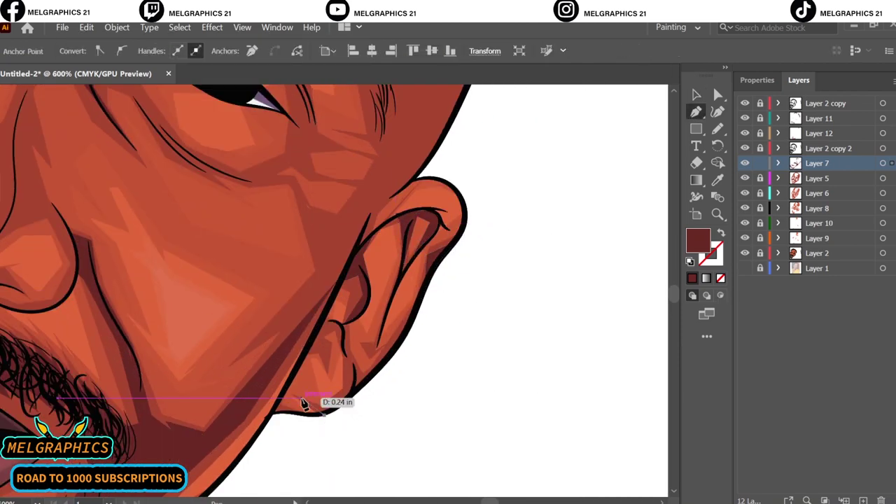
{"action": "left_click", "coordinate": [336, 416]}
Draw a dark red shadow shape on the cheek near the ear with the Pen tool
{"action": "key", "text": "v"}
{"action": "scroll", "coordinate": [666, 240], "scroll_direction": "down", "scroll_amount": 5}
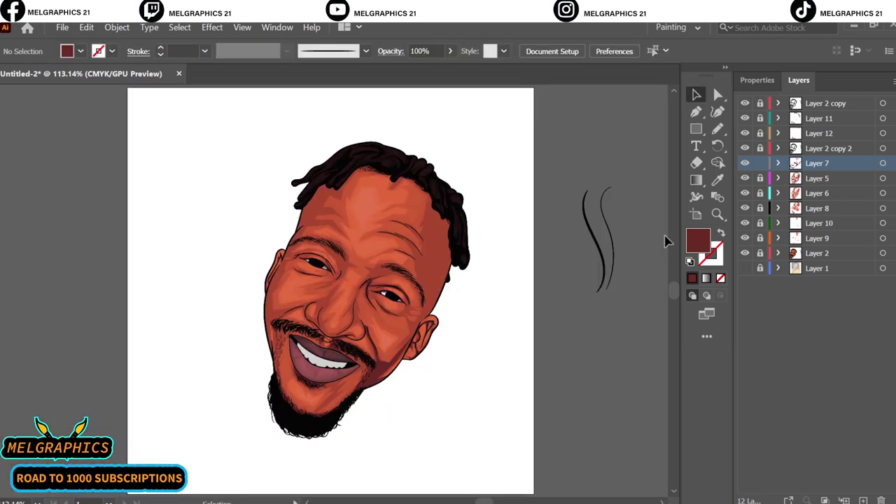
{"action": "scroll", "coordinate": [488, 320], "scroll_direction": "up", "scroll_amount": 5}
{"action": "scroll", "coordinate": [488, 320], "scroll_direction": "up", "scroll_amount": 5}
{"action": "key", "text": "p"}
{"action": "left_click", "coordinate": [420, 410]}
{"action": "left_click", "coordinate": [442, 320]}
{"action": "left_click", "coordinate": [420, 285]}
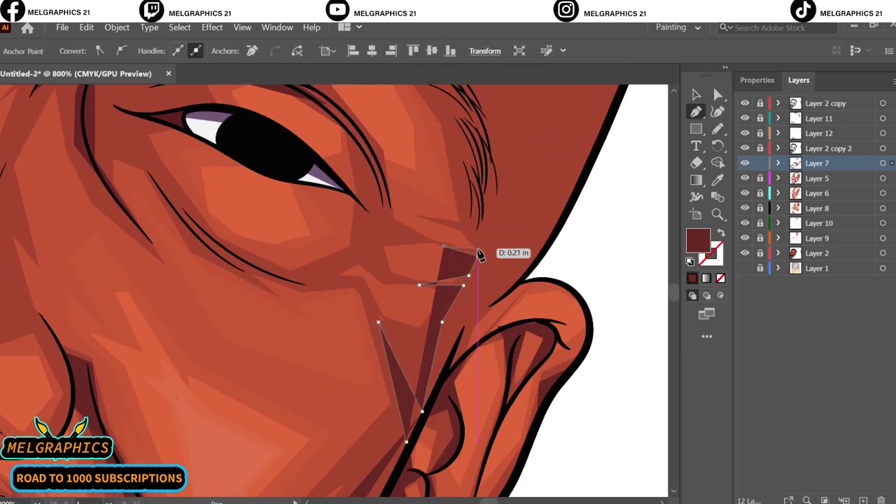
{"action": "left_click", "coordinate": [444, 247]}
{"action": "left_click", "coordinate": [486, 223]}
{"action": "left_click", "coordinate": [555, 235]}
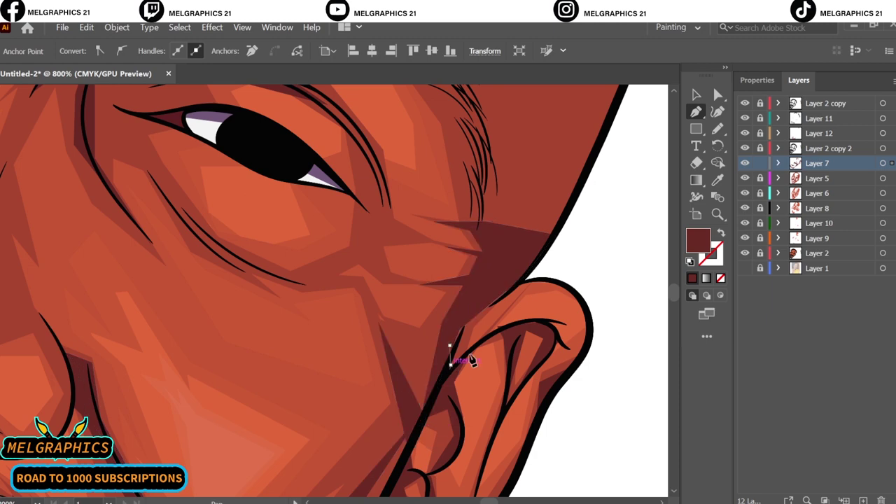
{"action": "scroll", "coordinate": [448, 387], "scroll_direction": "down", "scroll_amount": 5}
{"action": "key", "text": "ctrl+shift+a"}
Add a dark shadow shape just below the eye
{"action": "scroll", "coordinate": [444, 336], "scroll_direction": "up", "scroll_amount": 5}
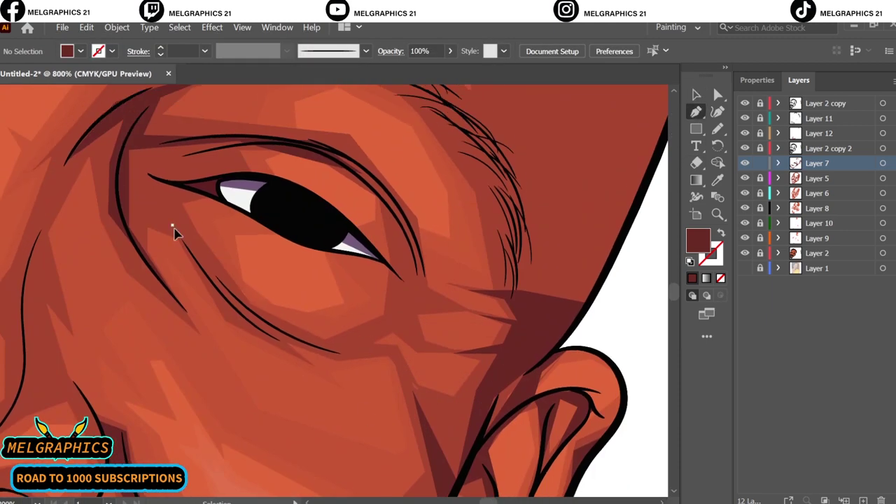
{"action": "left_click", "coordinate": [173, 226]}
{"action": "left_click", "coordinate": [234, 318]}
{"action": "left_click", "coordinate": [315, 363]}
{"action": "key", "text": "ctrl+shift+a"}
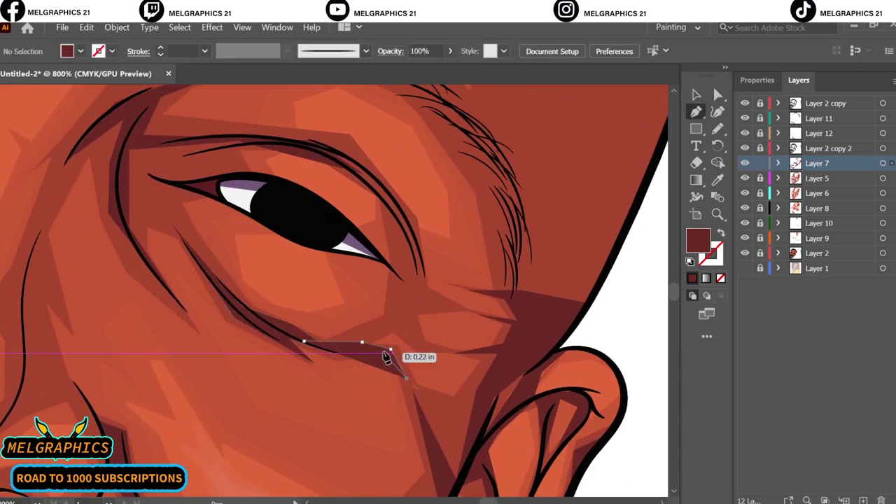
Add curved shadow shapes at the eye corner and around the eye
{"action": "left_click", "coordinate": [460, 352]}
{"action": "left_click_drag", "start_coordinate": [424, 311], "coordinate": [393, 315]}
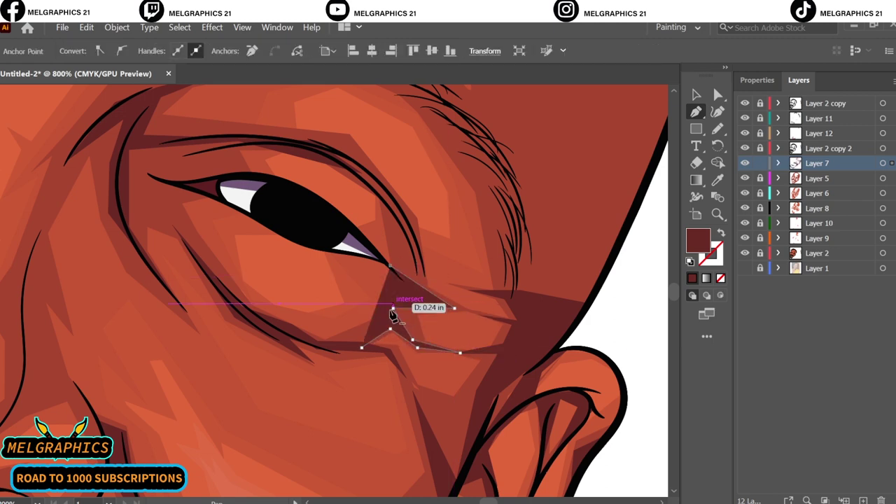
{"action": "key", "text": "ctrl+shift+a"}
{"action": "scroll", "coordinate": [544, 362], "scroll_direction": "down", "scroll_amount": 5}
{"action": "scroll", "coordinate": [405, 363], "scroll_direction": "up", "scroll_amount": 5}
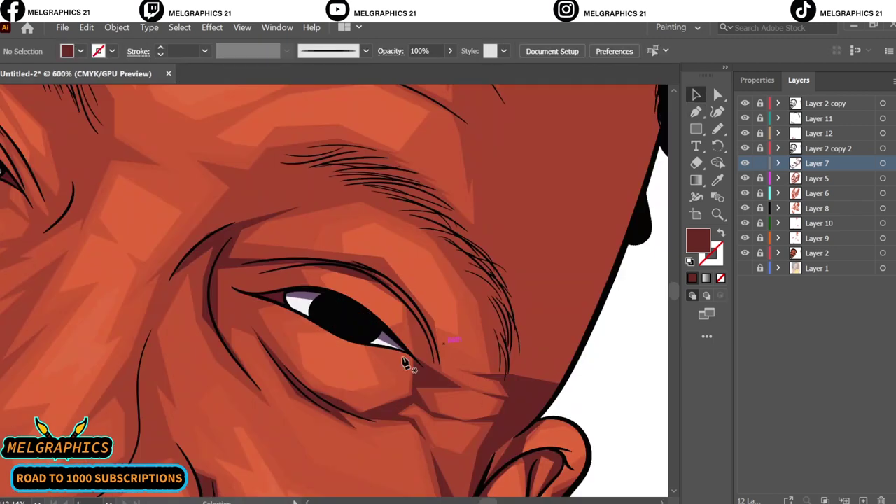
{"action": "left_click", "coordinate": [229, 272]}
{"action": "left_click", "coordinate": [418, 350]}
{"action": "key", "text": "ctrl+shift+a"}
Draw a dark shadow shape running along the eyebrow
{"action": "scroll", "coordinate": [561, 445], "scroll_direction": "up", "scroll_amount": 3}
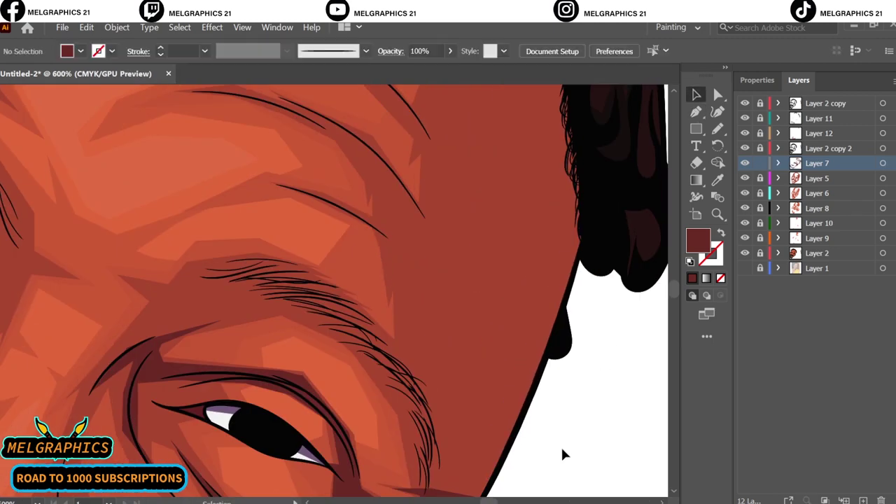
{"action": "scroll", "coordinate": [561, 446], "scroll_direction": "down", "scroll_amount": 2}
{"action": "left_click", "coordinate": [413, 423]}
{"action": "left_click", "coordinate": [299, 238]}
{"action": "left_click", "coordinate": [176, 227]}
{"action": "left_click", "coordinate": [235, 206]}
{"action": "left_click", "coordinate": [303, 203]}
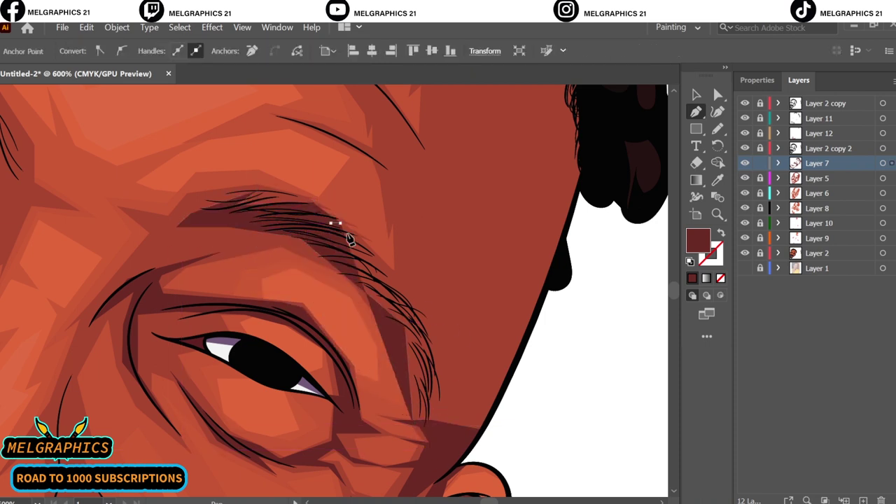
{"action": "left_click", "coordinate": [399, 282]}
{"action": "key", "text": "ctrl+shift+a"}
{"action": "left_click", "coordinate": [426, 330]}
{"action": "left_click", "coordinate": [434, 338]}
{"action": "key", "text": "ctrl+shift+a"}
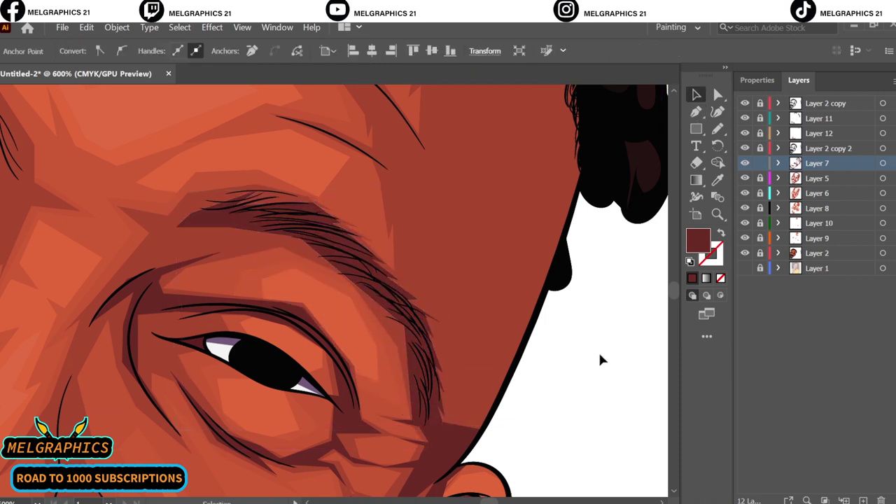
Draw a V-shaped temple shadow above the brow reaching up to the face outline
{"action": "scroll", "coordinate": [600, 360], "scroll_direction": "up", "scroll_amount": 2}
{"action": "left_click", "coordinate": [434, 453]}
{"action": "left_click", "coordinate": [399, 321]}
{"action": "left_click", "coordinate": [374, 303]}
{"action": "left_click", "coordinate": [391, 213]}
{"action": "left_click", "coordinate": [462, 342]}
{"action": "left_click", "coordinate": [494, 231]}
{"action": "scroll", "coordinate": [551, 200], "scroll_direction": "up", "scroll_amount": 2}
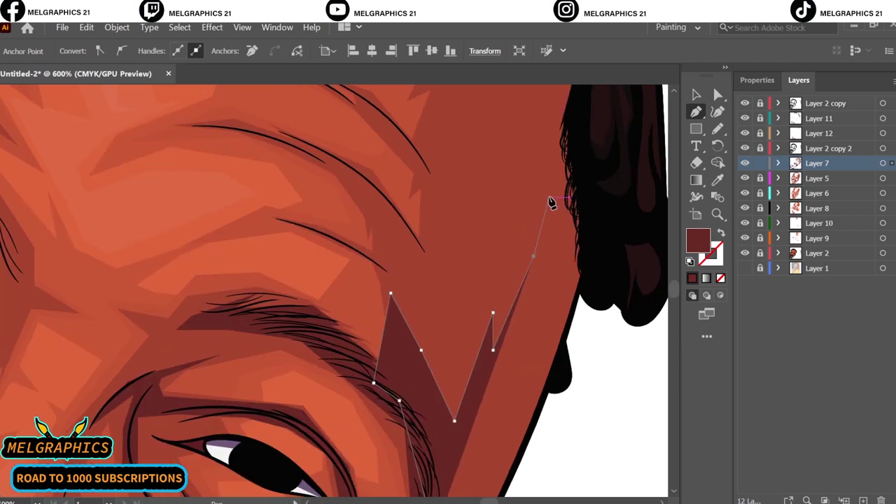
{"action": "left_click", "coordinate": [581, 110]}
{"action": "scroll", "coordinate": [547, 210], "scroll_direction": "down", "scroll_amount": 4}
{"action": "left_click", "coordinate": [547, 213]}
{"action": "left_click", "coordinate": [495, 344]}
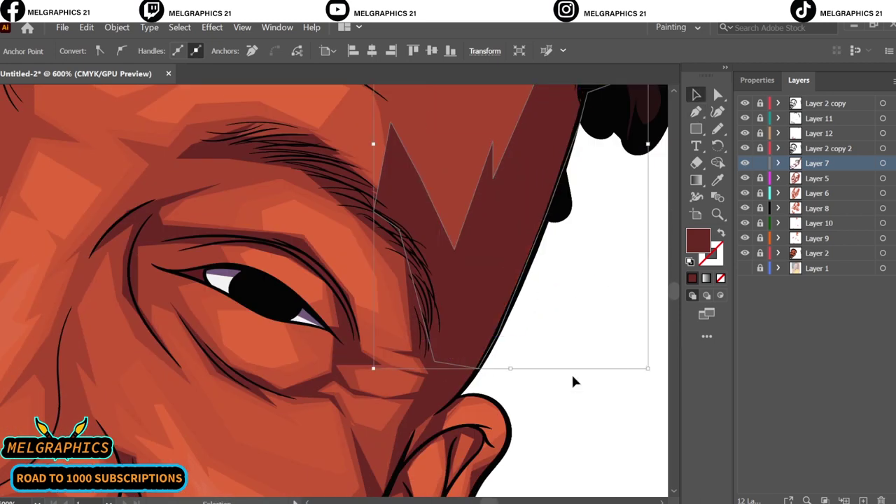
{"action": "key", "text": "ctrl+shift+a"}
Add a small shadow shape at the hairline, then fit the whole artboard in view
{"action": "scroll", "coordinate": [572, 381], "scroll_direction": "up", "scroll_amount": 5}
{"action": "left_click", "coordinate": [480, 238]}
{"action": "left_click", "coordinate": [525, 331]}
{"action": "left_click", "coordinate": [546, 259]}
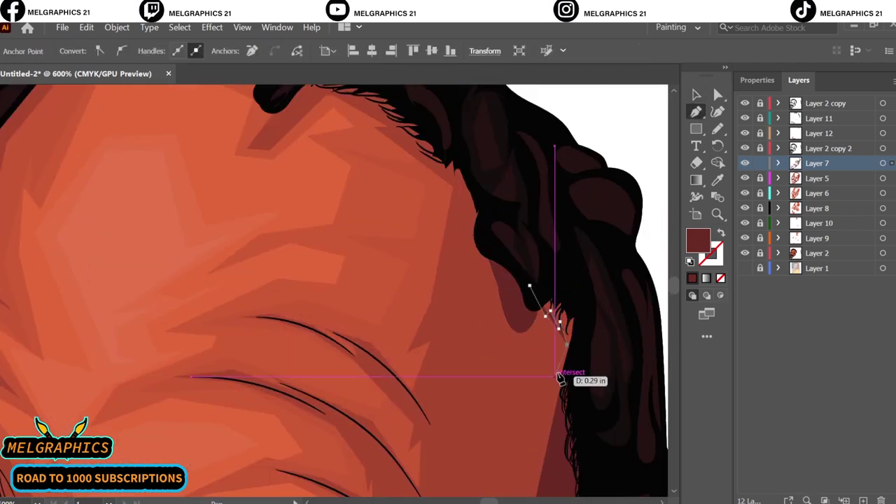
{"action": "left_click", "coordinate": [560, 378]}
{"action": "key", "text": "ctrl+shift+a"}
{"action": "key", "text": "ctrl+0"}
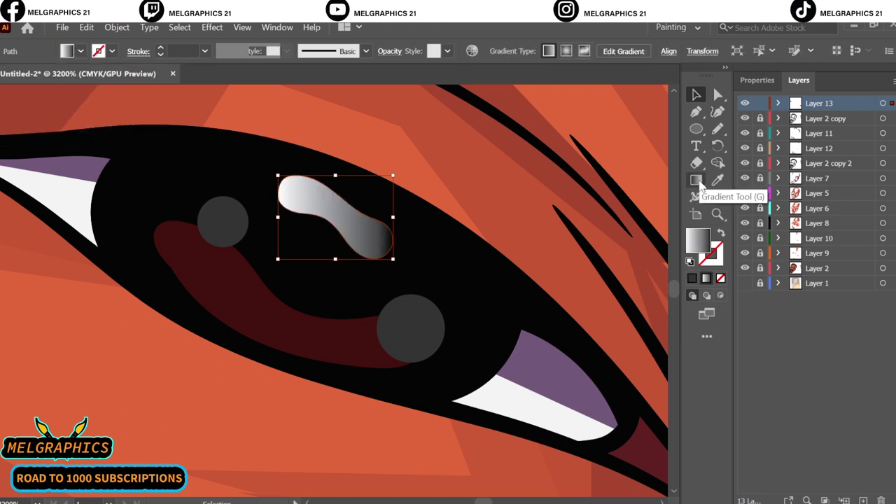
Fill the eye shine with a white-to-dark gradient angled at about 61.6°
{"action": "double_click", "coordinate": [697, 180]}
{"action": "left_click_drag", "start_coordinate": [301, 281], "coordinate": [345, 199]}
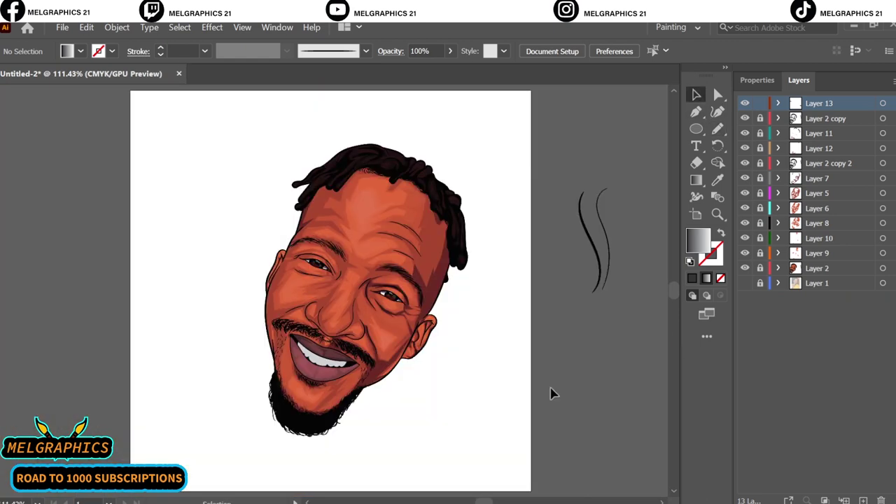
Unlock Layer 7 and Layer 2 copy, lock Layer 13, and select the Layer 2 copy artwork
{"action": "left_click", "coordinate": [760, 178]}
{"action": "left_click", "coordinate": [818, 177]}
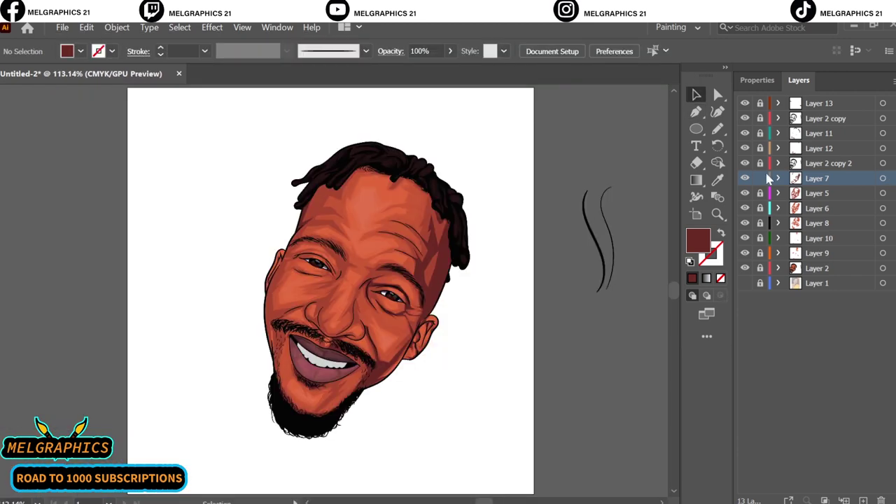
{"action": "left_click", "coordinate": [759, 119]}
{"action": "left_click", "coordinate": [883, 119]}
Copy the face artwork from Layer 2 copy and paste it
{"action": "left_click", "coordinate": [86, 27]}
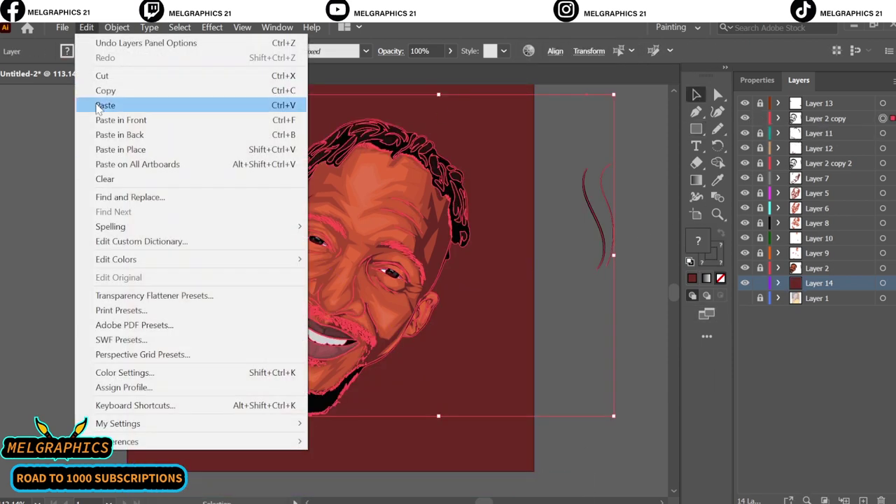
{"action": "left_click", "coordinate": [100, 89]}
{"action": "left_click", "coordinate": [596, 295]}
{"action": "left_click", "coordinate": [86, 27]}
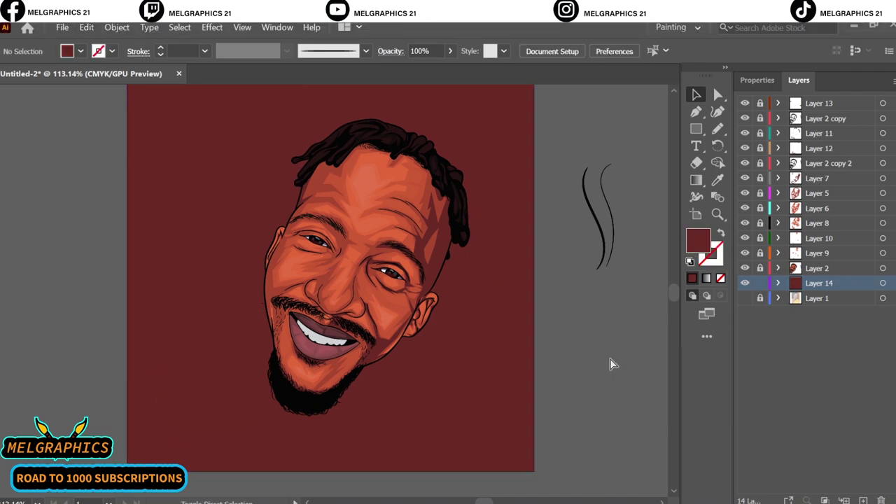
Merge the pasted face artwork into one silhouette with Effect > Pathfinder > Add and select it on Layer 14
{"action": "left_click", "coordinate": [212, 27]}
{"action": "mouse_move", "coordinate": [224, 169]}
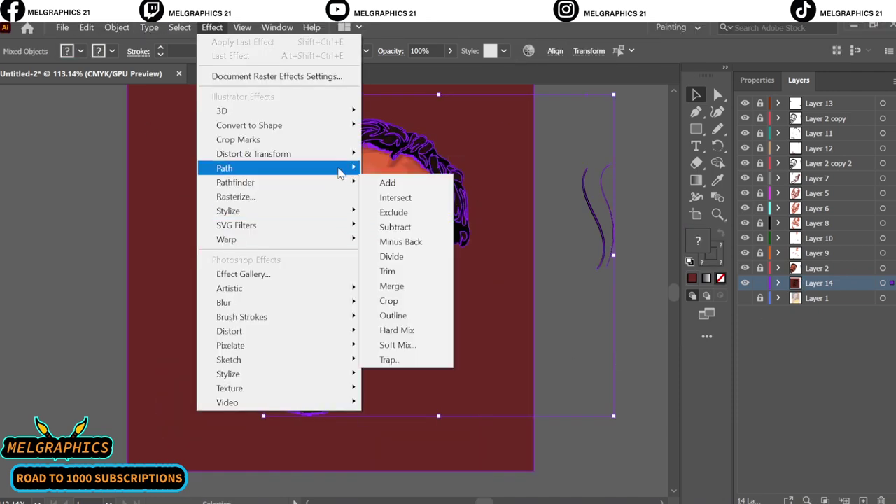
{"action": "left_click", "coordinate": [371, 173]}
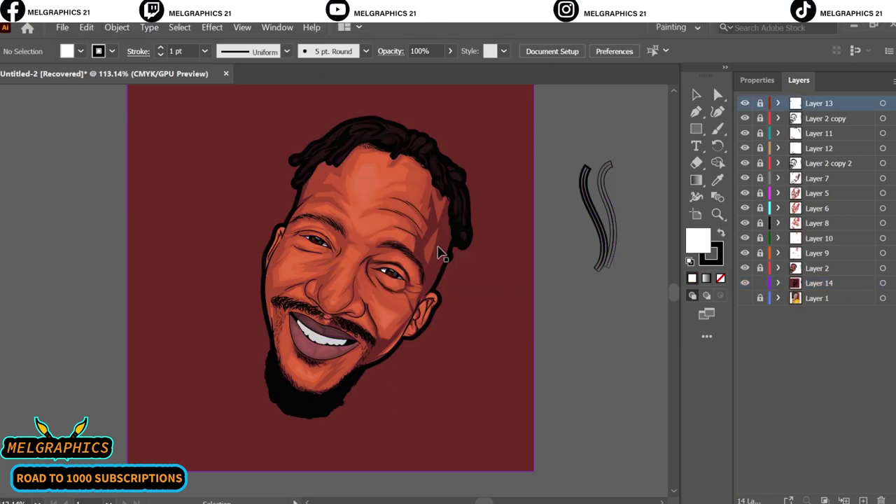
{"action": "left_click", "coordinate": [883, 298]}
{"action": "left_click", "coordinate": [87, 27]}
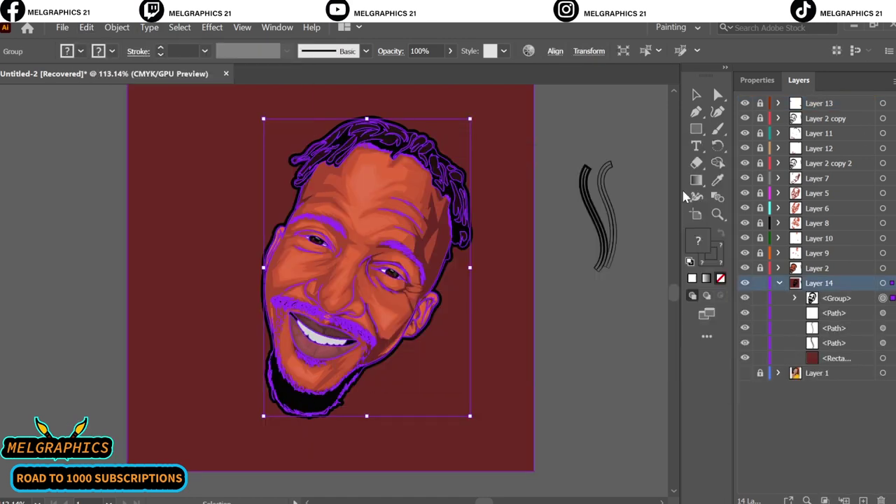